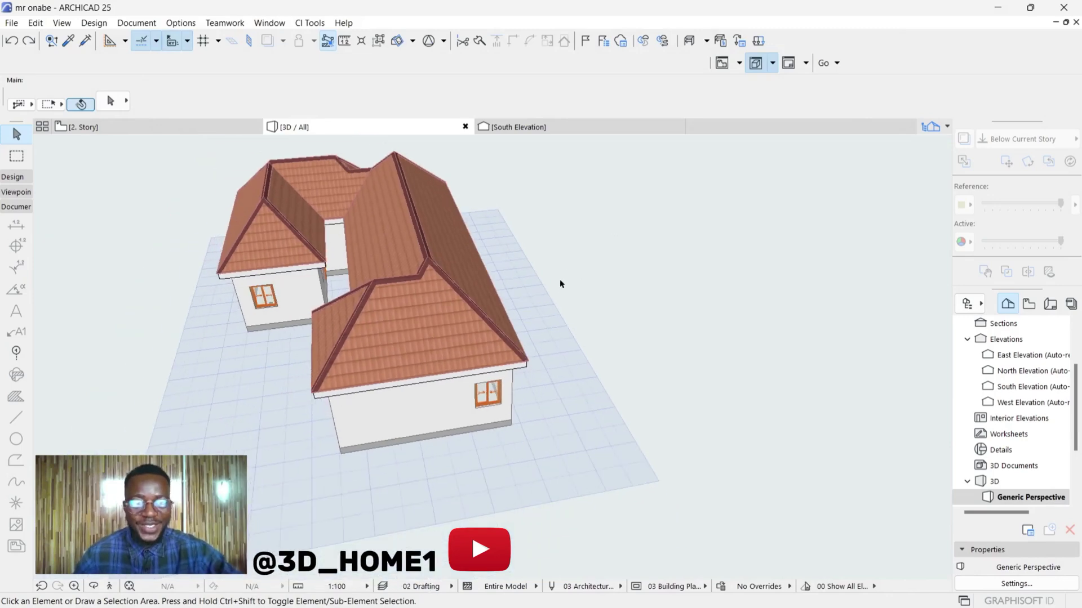
# Examine the house's tiled roof and its dark ridge and hip caps in 3D from several sides
pyautogui.scroll(5, 507, 279)
pyautogui.moveTo(499, 282); pyautogui.dragTo(411, 302)
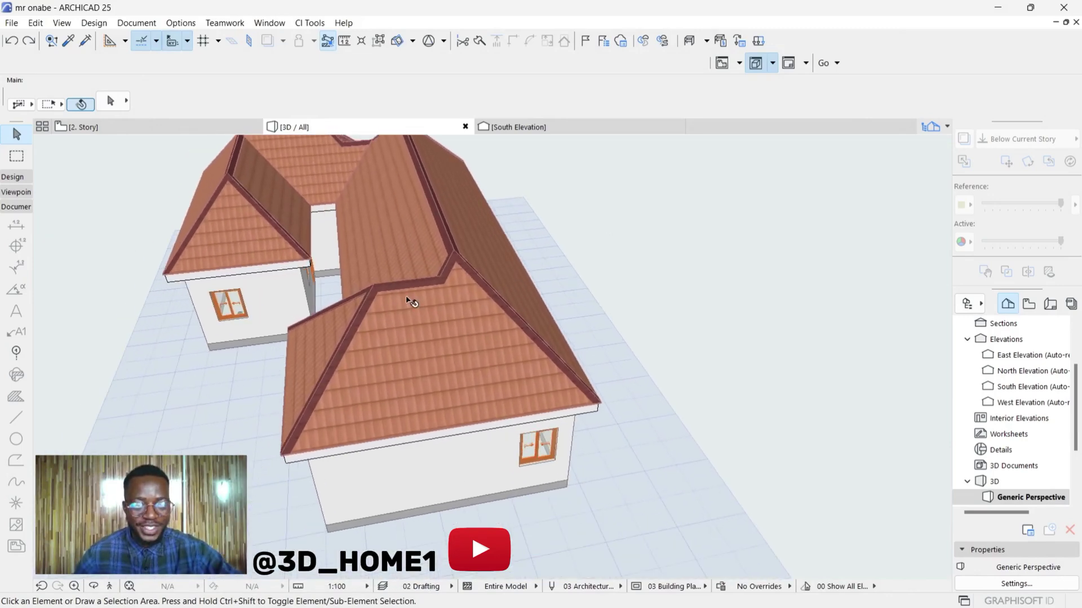
pyautogui.moveTo(426, 258); pyautogui.dragTo(575, 284)
pyautogui.moveTo(395, 308); pyautogui.dragTo(448, 257)
pyautogui.scroll(4, 424, 443)
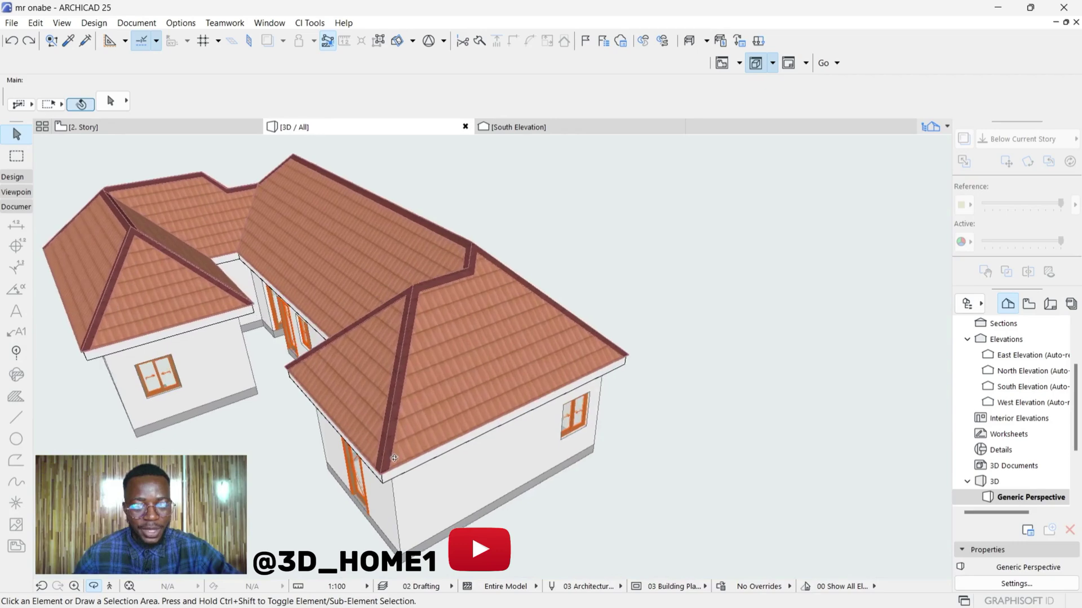
pyautogui.moveTo(424, 442); pyautogui.dragTo(295, 429)
pyautogui.scroll(3, 365, 402)
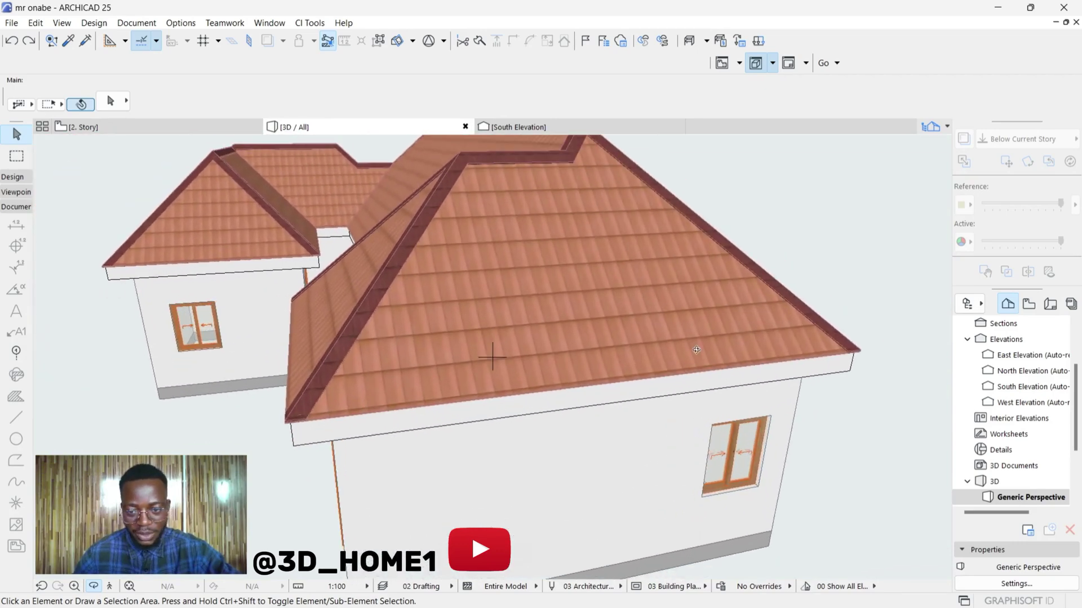
pyautogui.scroll(-3, 304, 400)
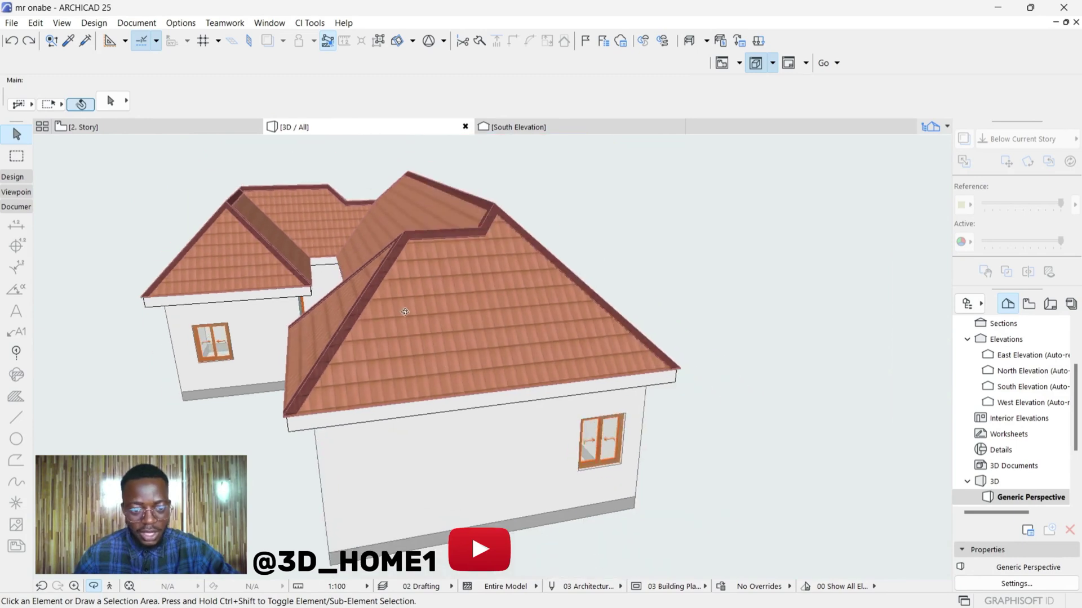
pyautogui.moveTo(394, 304); pyautogui.dragTo(493, 381)
pyautogui.scroll(-1, 507, 361)
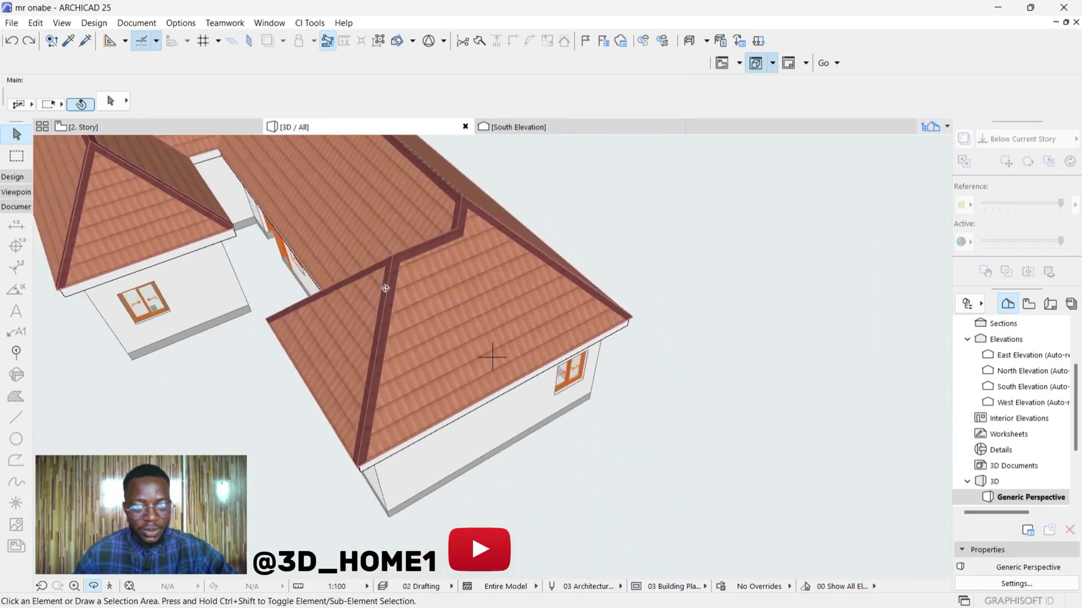
pyautogui.moveTo(404, 279); pyautogui.dragTo(650, 277)
pyautogui.scroll(-3, 650, 285)
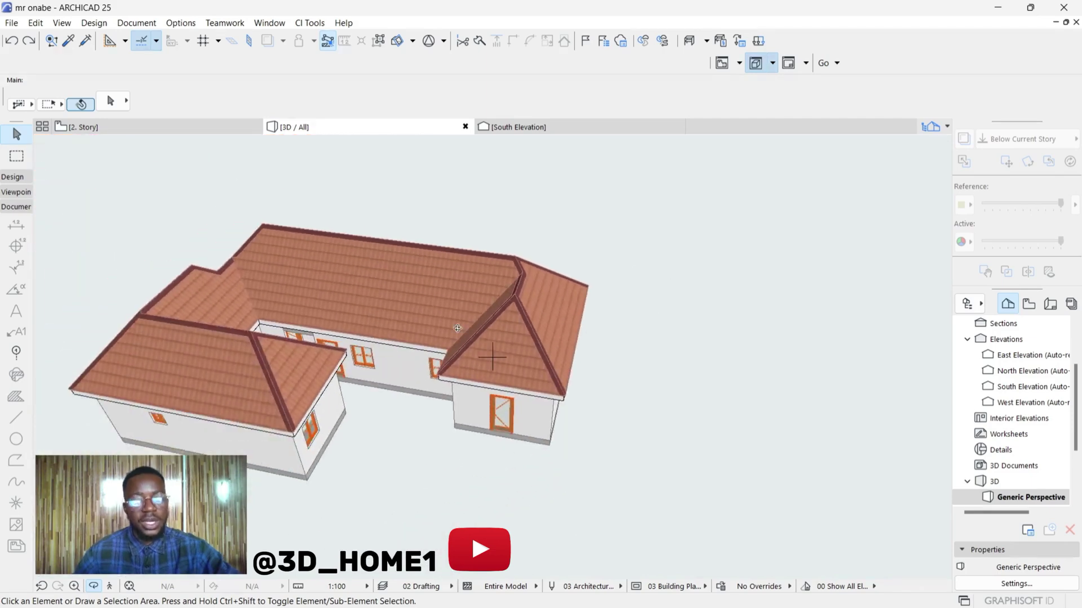
pyautogui.moveTo(457, 329); pyautogui.dragTo(530, 315)
pyautogui.scroll(2, 531, 315)
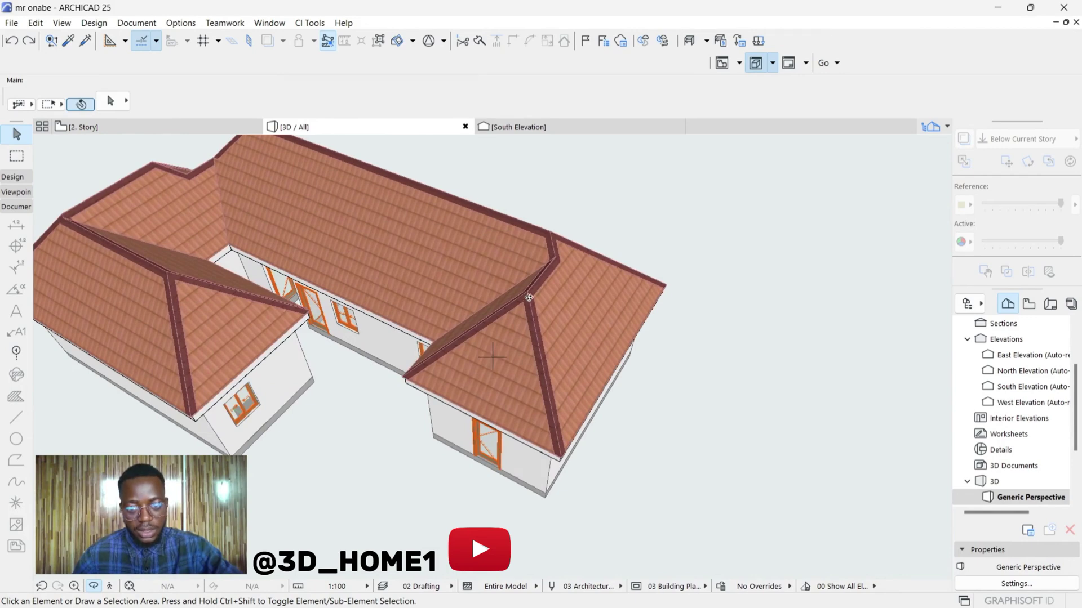
pyautogui.scroll(-2, 530, 303)
pyautogui.scroll(3, 530, 302)
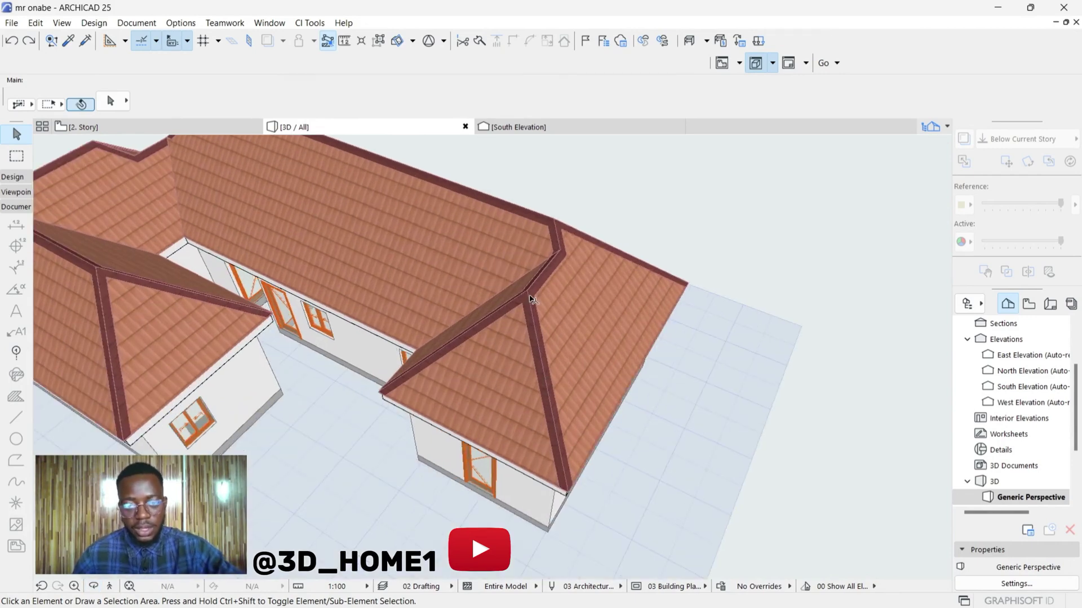
# Remove the dark ridge-cap roof element that runs along the ridges and hips of the main roof
pyautogui.click(532, 317)
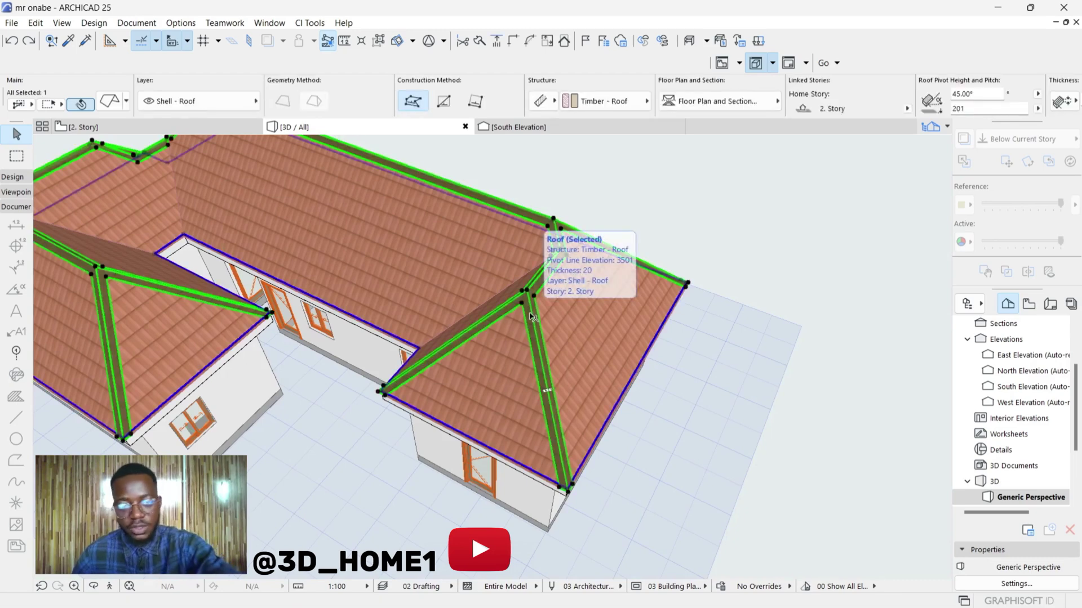
pyautogui.press('Escape')
pyautogui.scroll(-5, 533, 317)
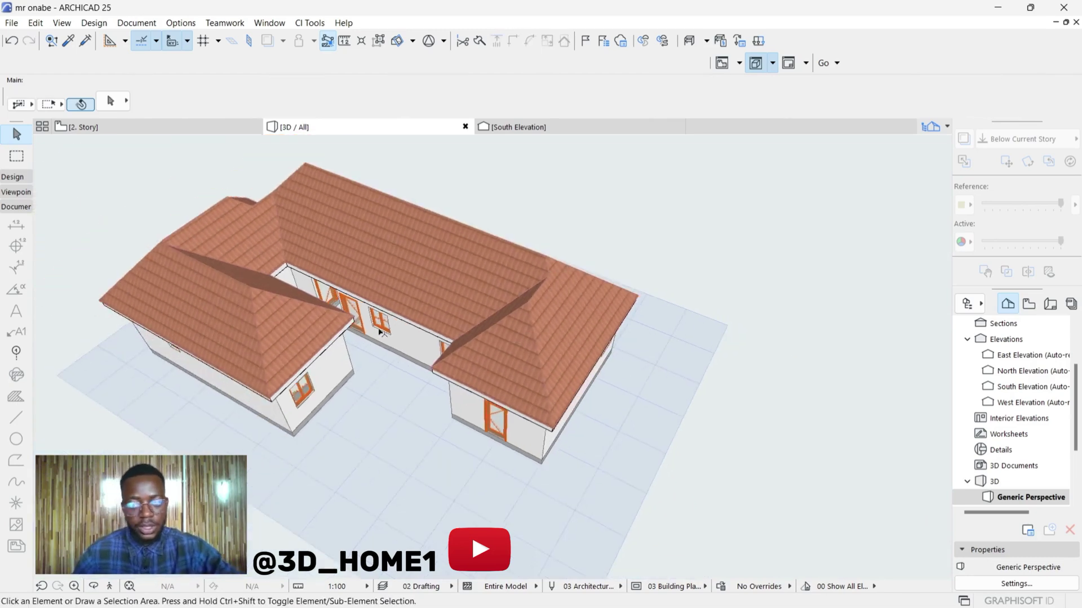
# Place a copy of the main roof beside the house, about 20275 mm from the original
pyautogui.click(481, 332)
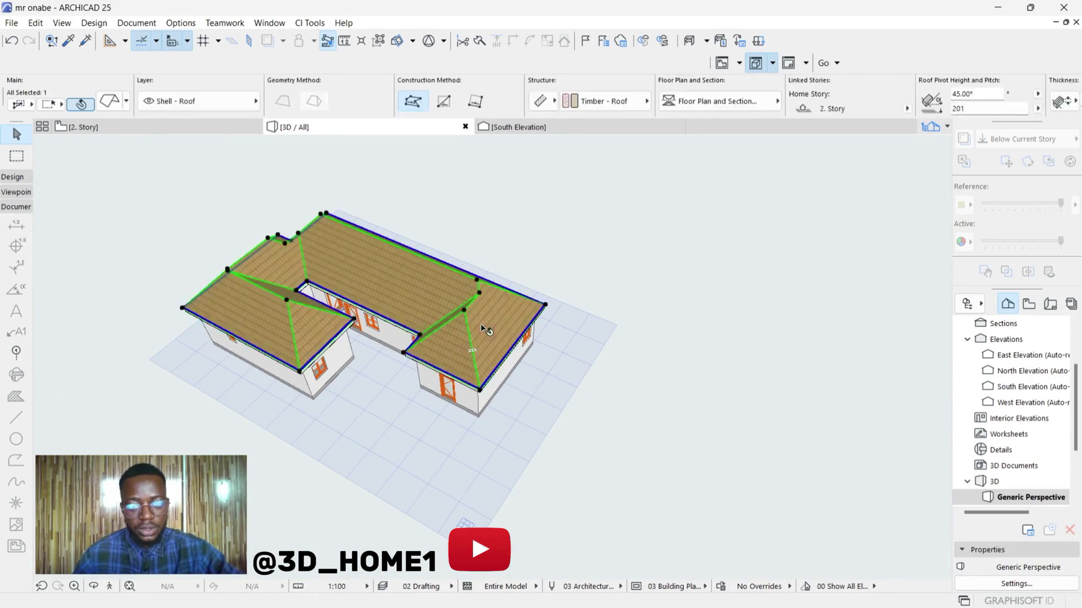
pyautogui.scroll(1, 481, 334)
pyautogui.hotkey('ctrl', 'd')
pyautogui.click(482, 336)
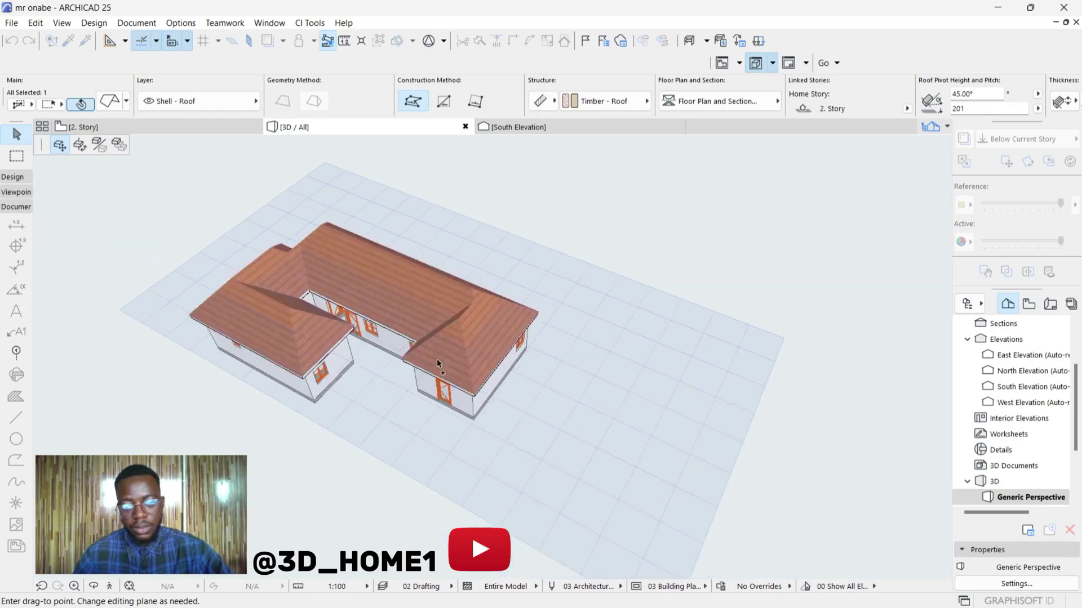
pyautogui.scroll(-3, 437, 363)
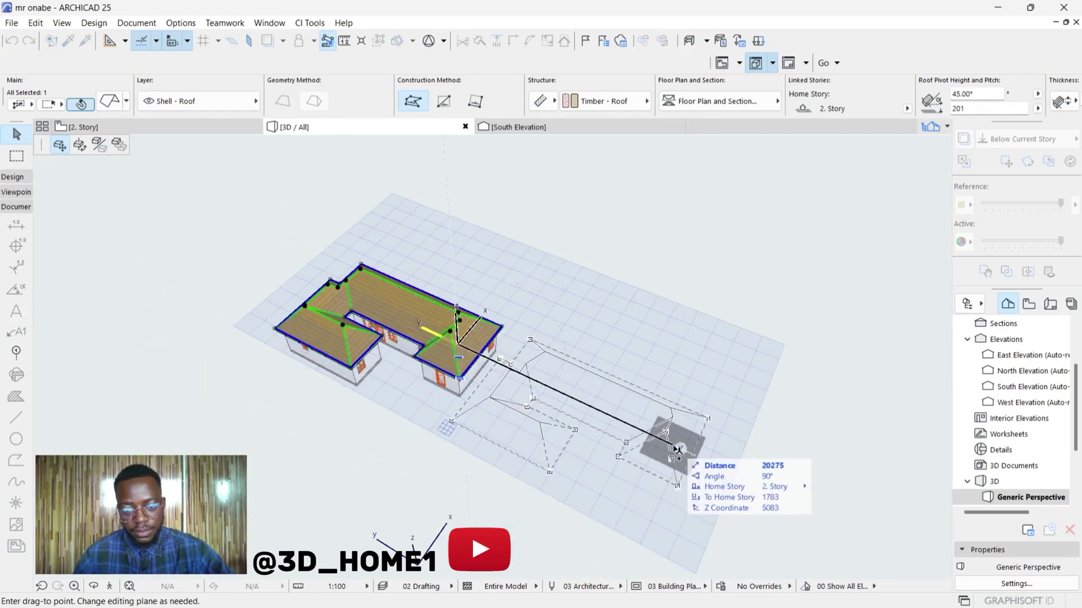
pyautogui.click(676, 450)
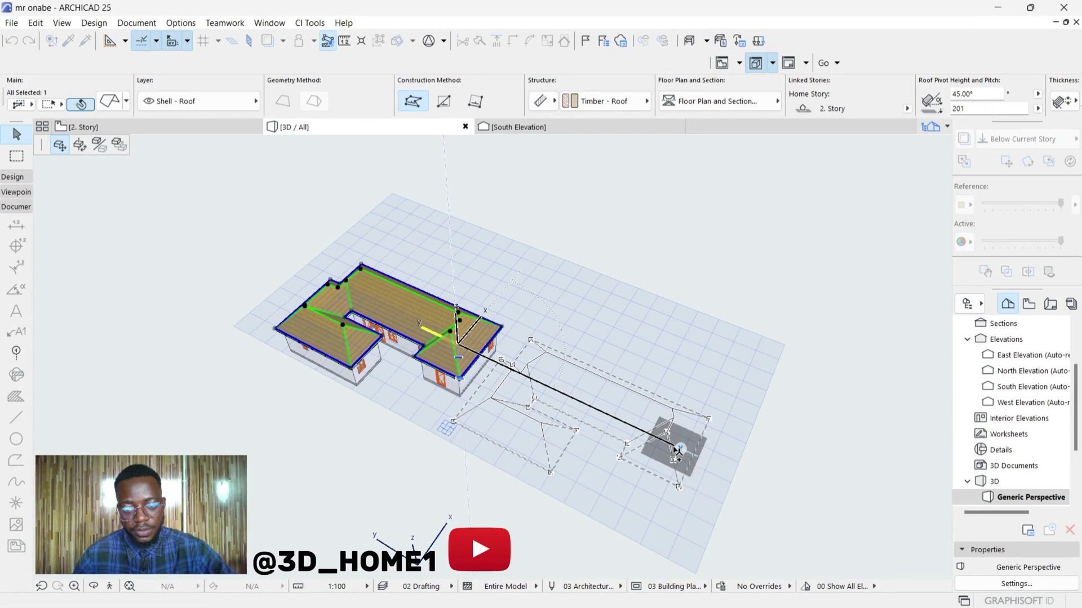
pyautogui.click(540, 307)
pyautogui.scroll(2, 560, 406)
pyautogui.scroll(-2, 451, 291)
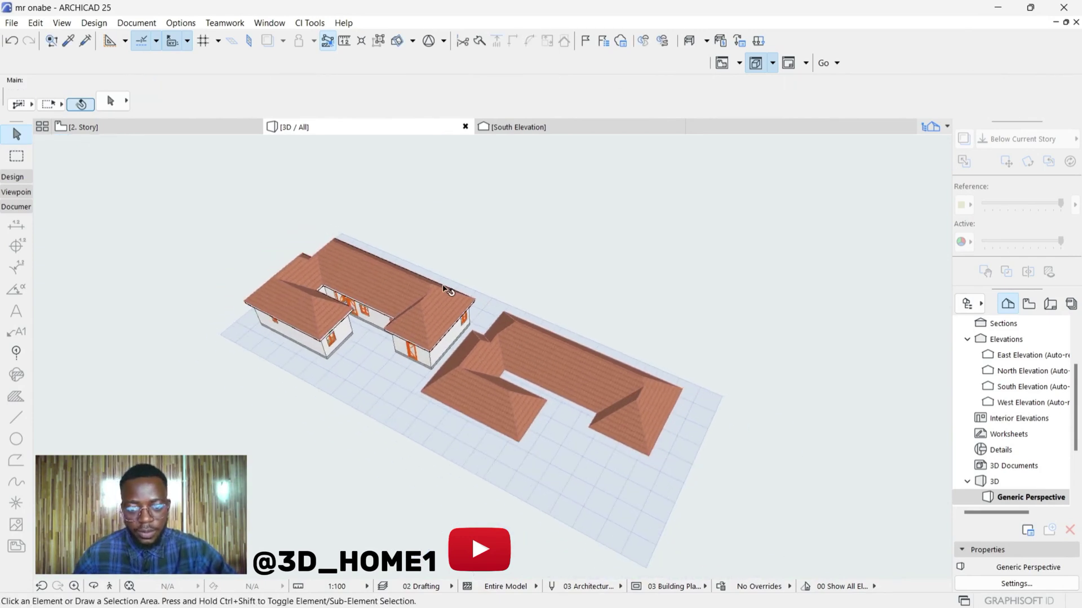
pyautogui.scroll(2, 474, 332)
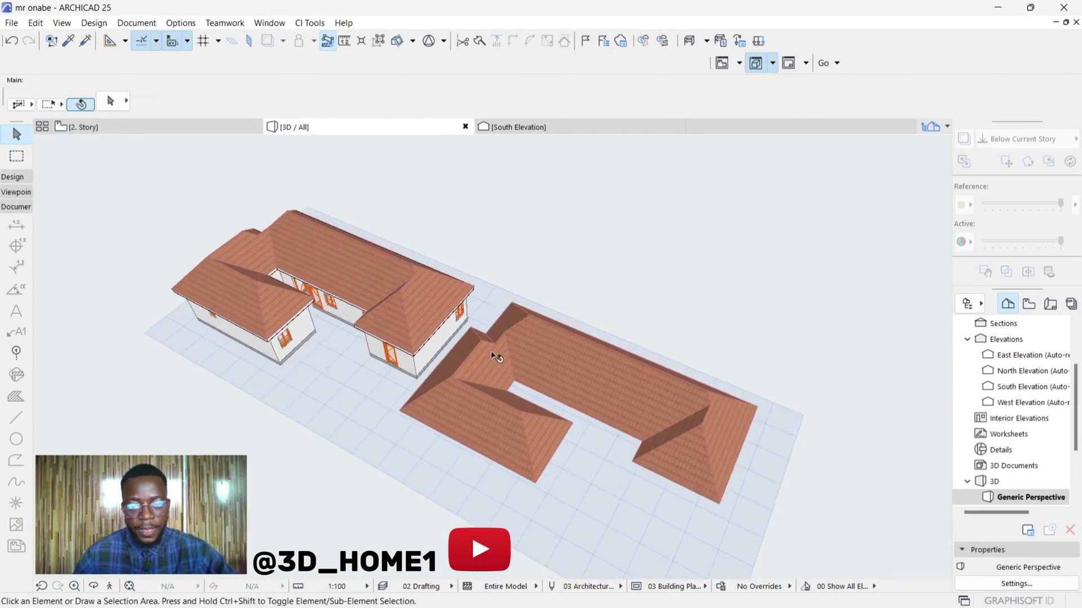
# Set the copied roof's override surfaces to Roof Tiles - French Brown
pyautogui.click(557, 366)
pyautogui.hotkey('ctrl', 't')
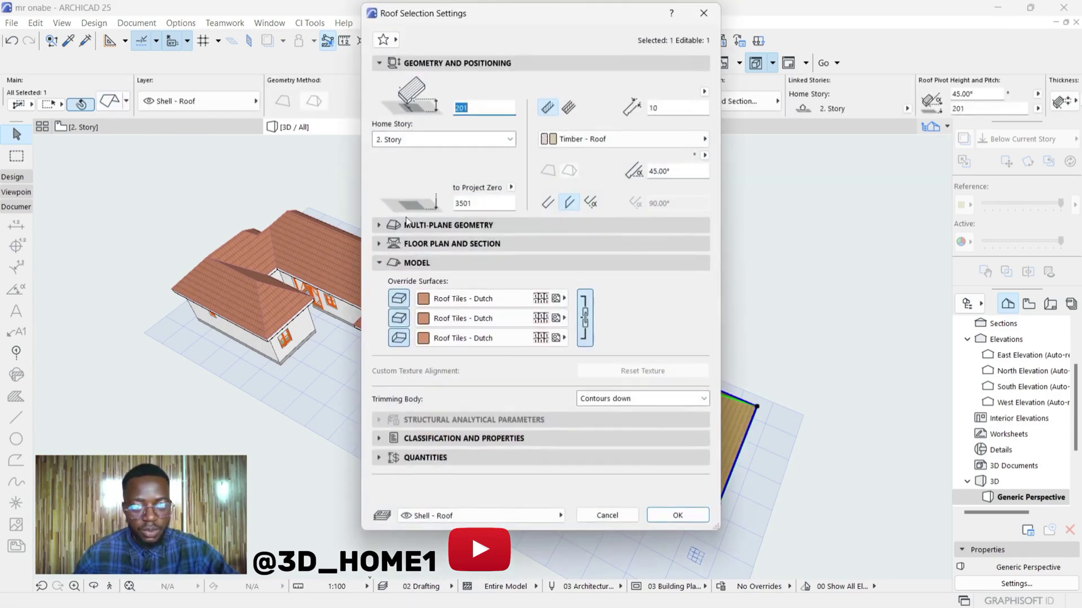
pyautogui.click(479, 299)
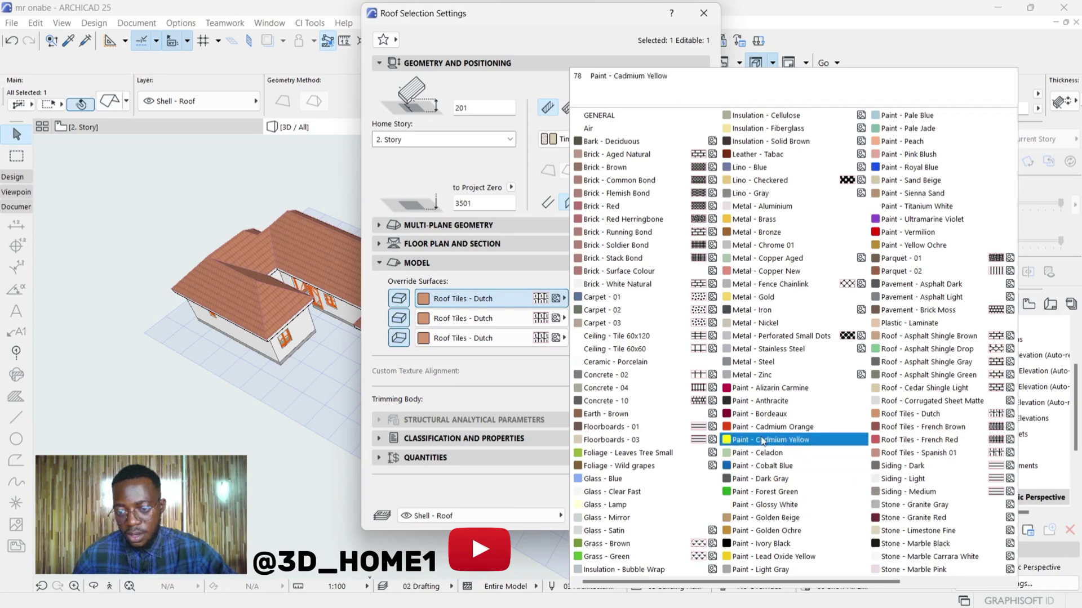
pyautogui.click(891, 428)
pyautogui.click(679, 514)
pyautogui.press('Escape')
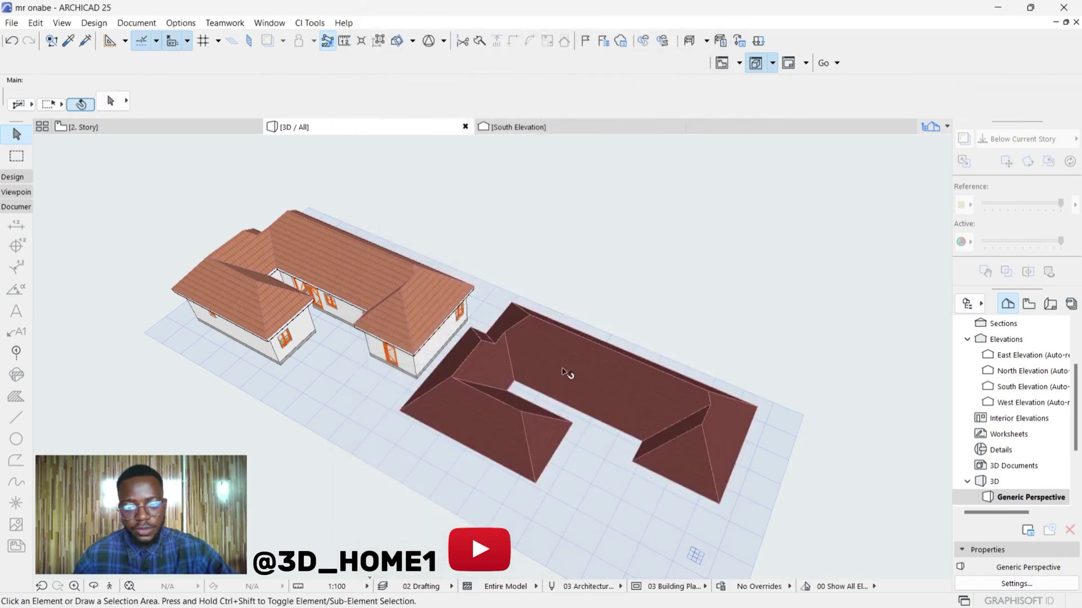
pyautogui.scroll(5, 566, 373)
pyautogui.scroll(-1, 496, 386)
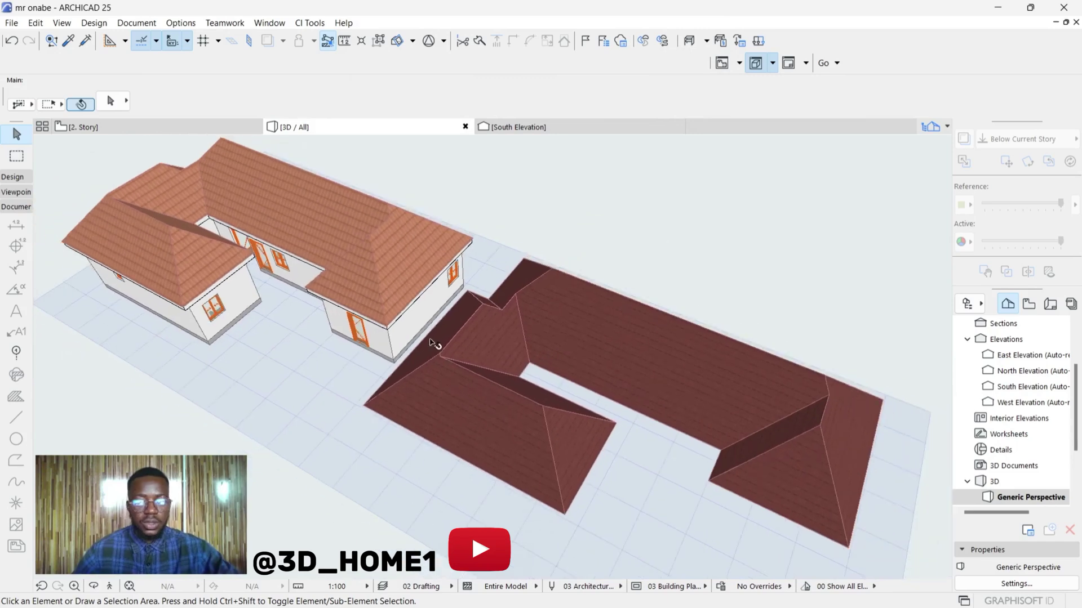
# On the 2. Story floor plan, move the South Elevation marker about 22525 mm down, clear of the copied roof
pyautogui.click(197, 125)
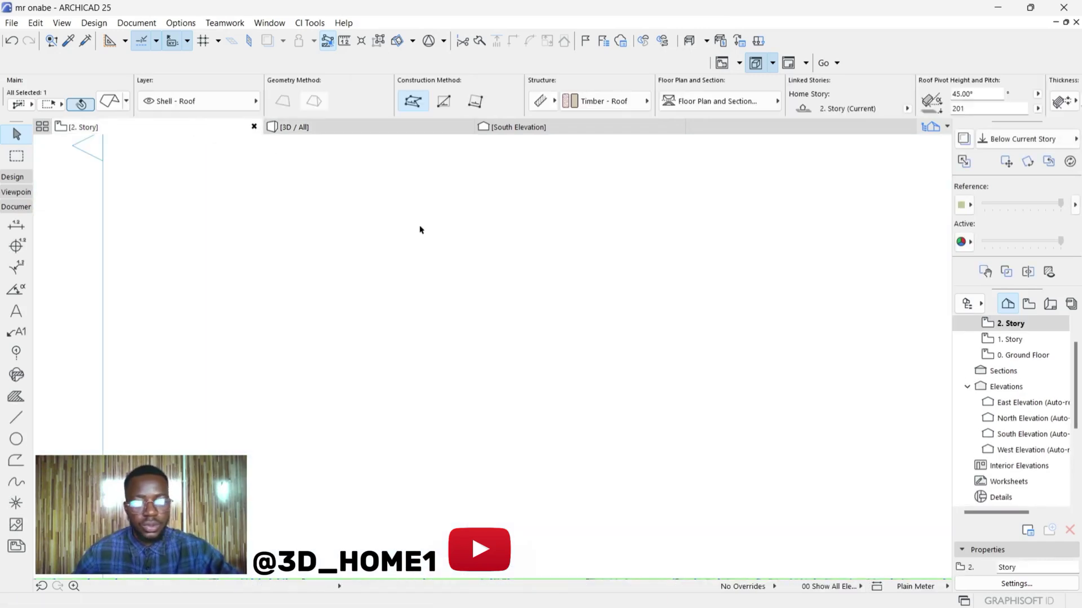
pyautogui.scroll(-3, 383, 259)
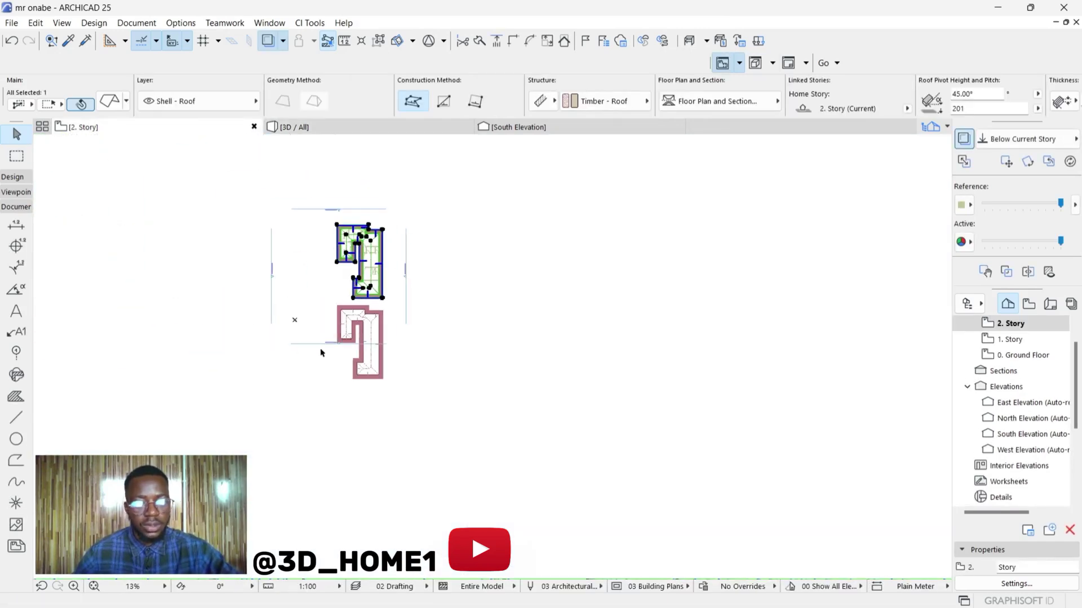
pyautogui.scroll(4, 306, 321)
pyautogui.scroll(-3, 637, 398)
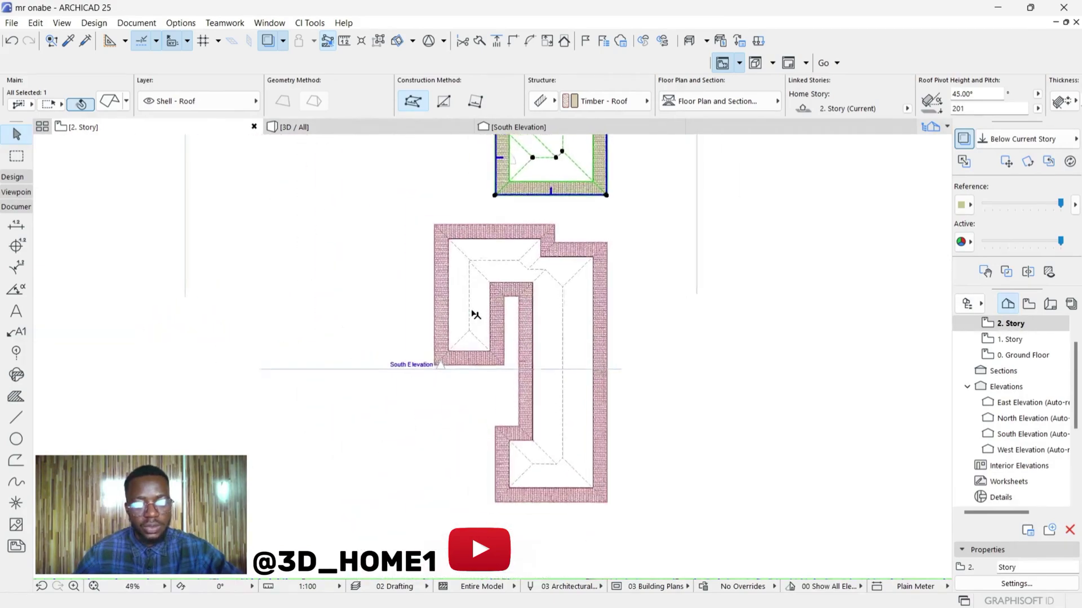
pyautogui.scroll(1, 474, 313)
pyautogui.click(454, 390)
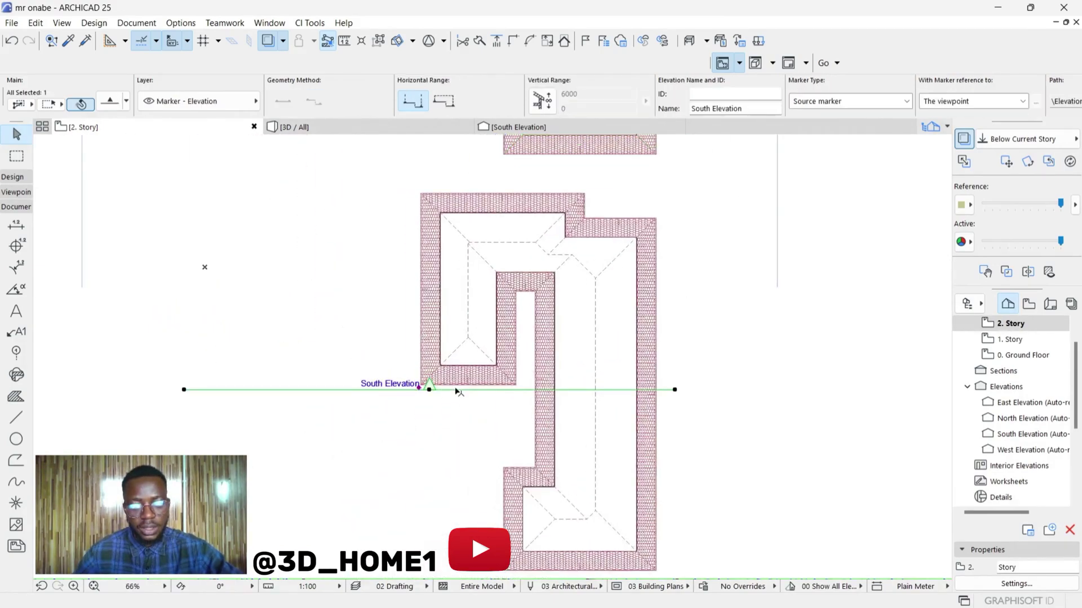
pyautogui.click(454, 390)
pyautogui.scroll(-5, 467, 451)
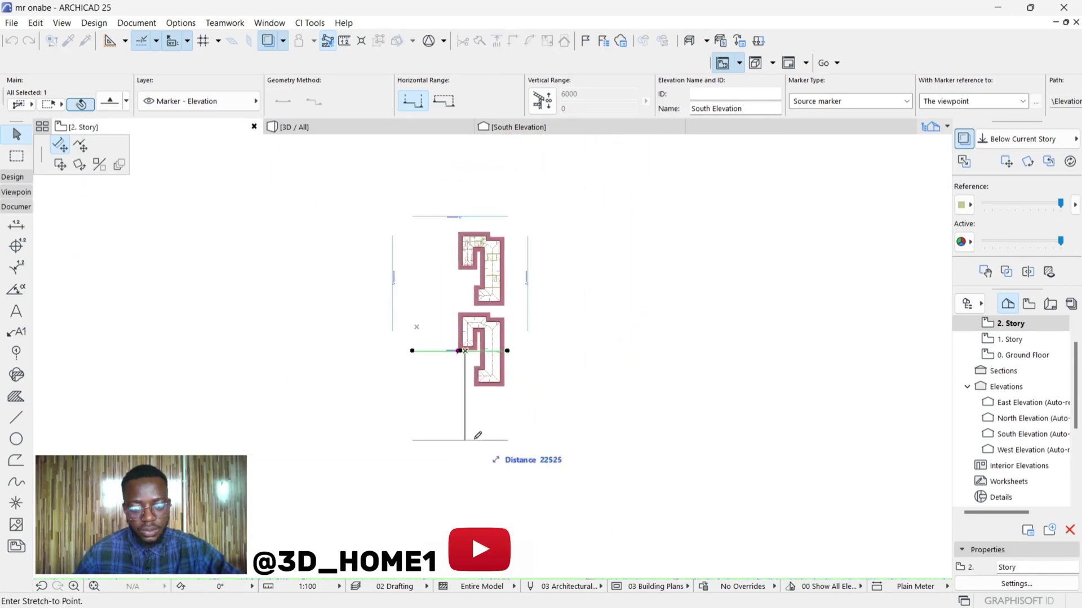
pyautogui.click(477, 435)
pyautogui.scroll(4, 594, 360)
pyautogui.scroll(-1, 501, 342)
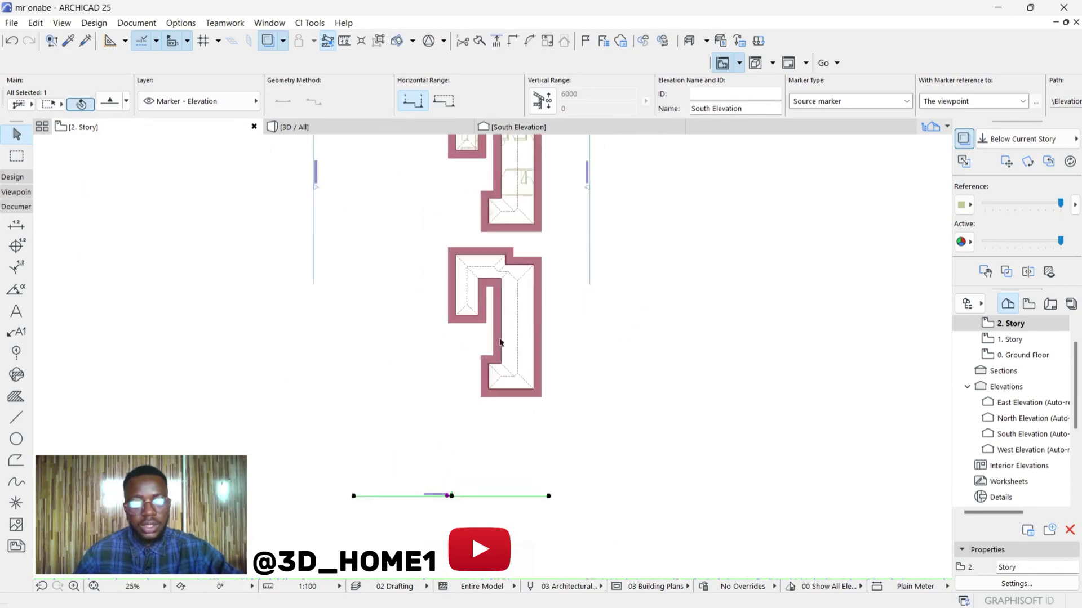
# Move the copied roof farther down the plan, away from the original roof, and deselect it
pyautogui.scroll(3, 502, 282)
pyautogui.scroll(-2, 502, 283)
pyautogui.click(490, 329)
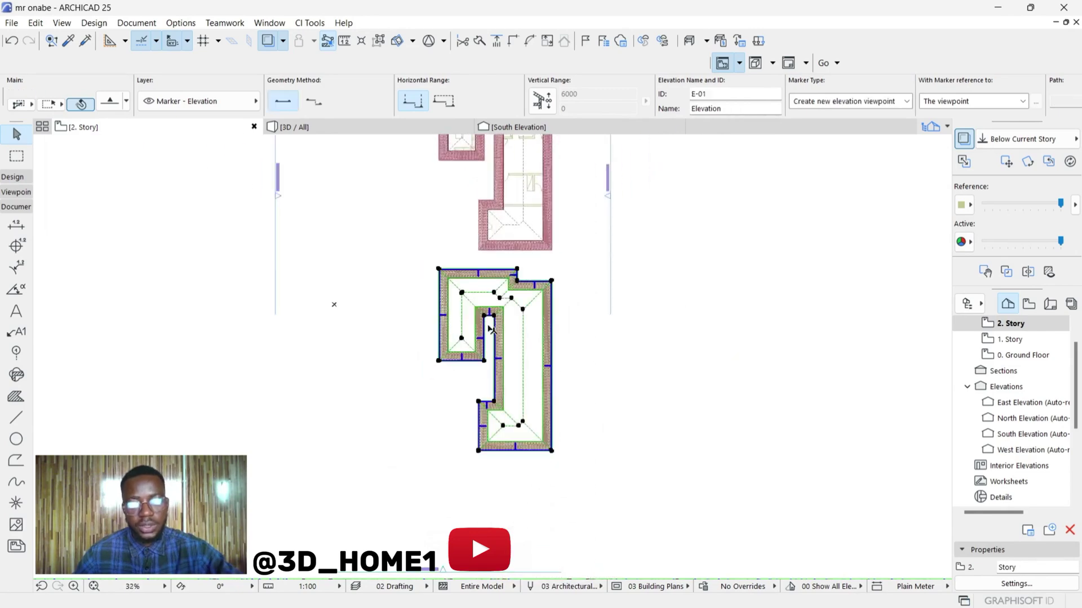
pyautogui.click(519, 338)
pyautogui.click(523, 387)
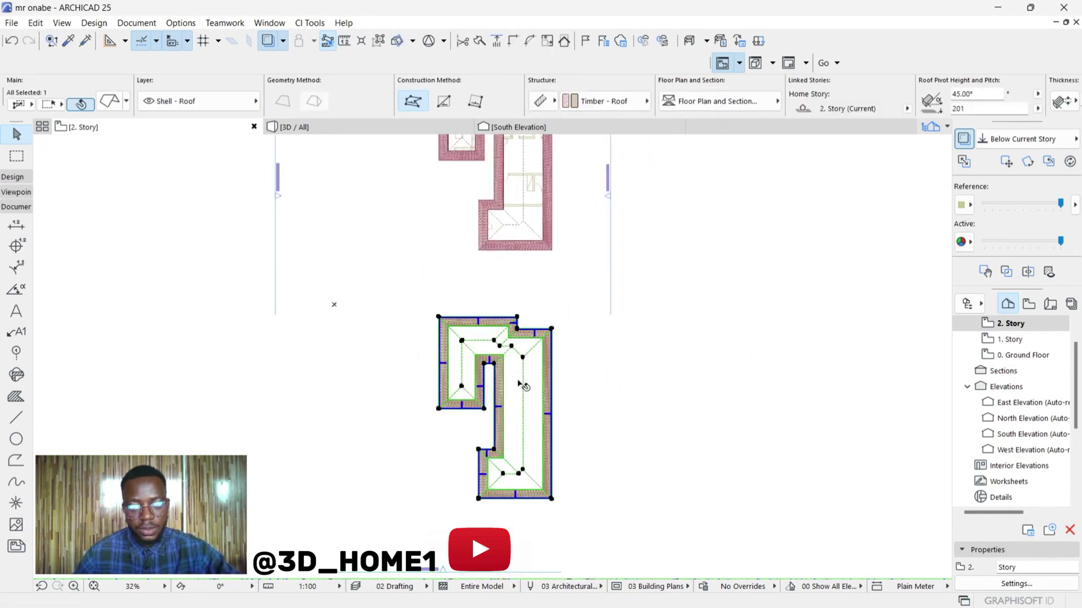
pyautogui.scroll(3, 625, 290)
pyautogui.scroll(-3, 626, 290)
pyautogui.scroll(2, 549, 389)
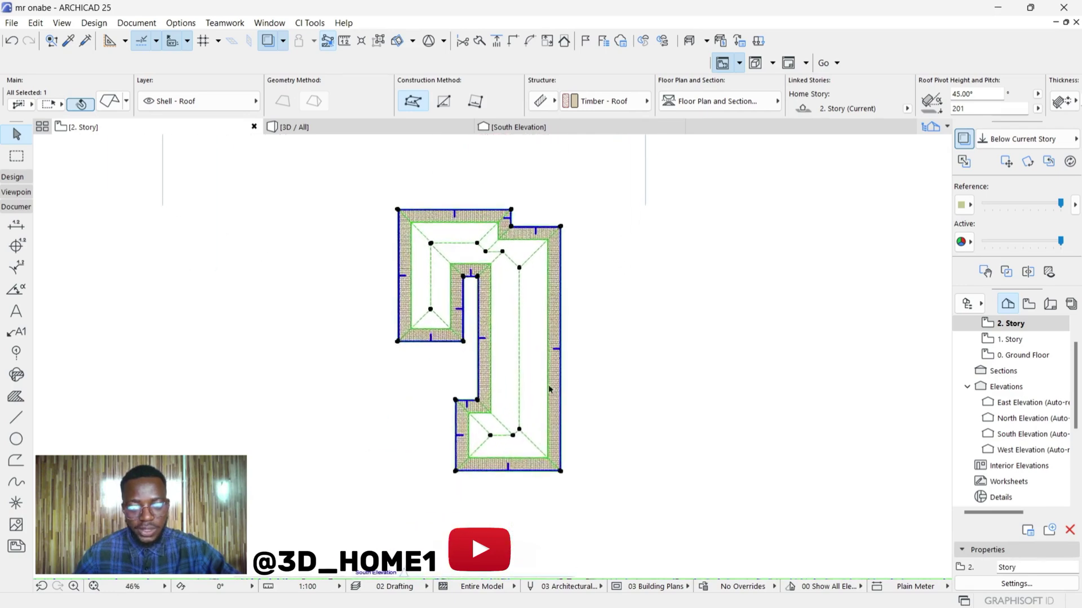
pyautogui.click(660, 391)
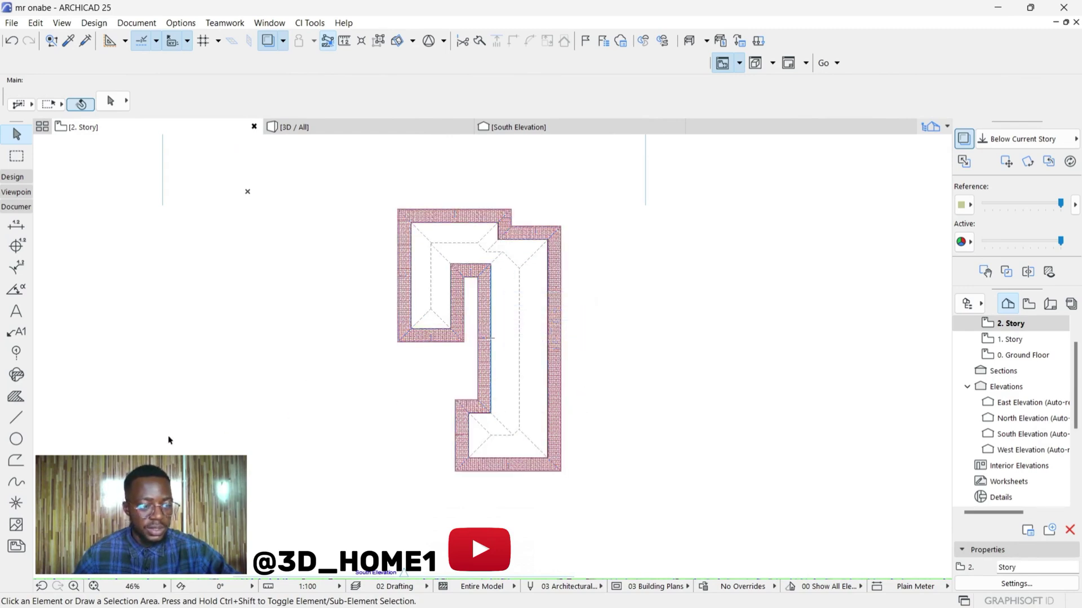
# Start a polyline at the lower-left corner of the copied roof's lower wing and trace its left eave, about 5050 mm, to the upper corner
pyautogui.click(12, 461)
pyautogui.scroll(5, 450, 451)
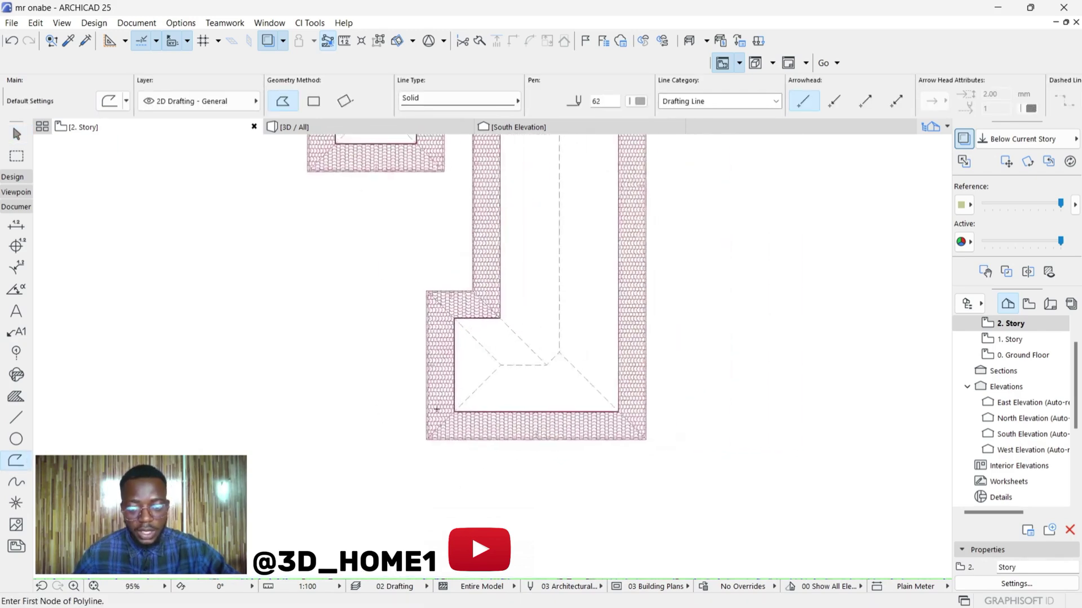
pyautogui.scroll(2, 422, 472)
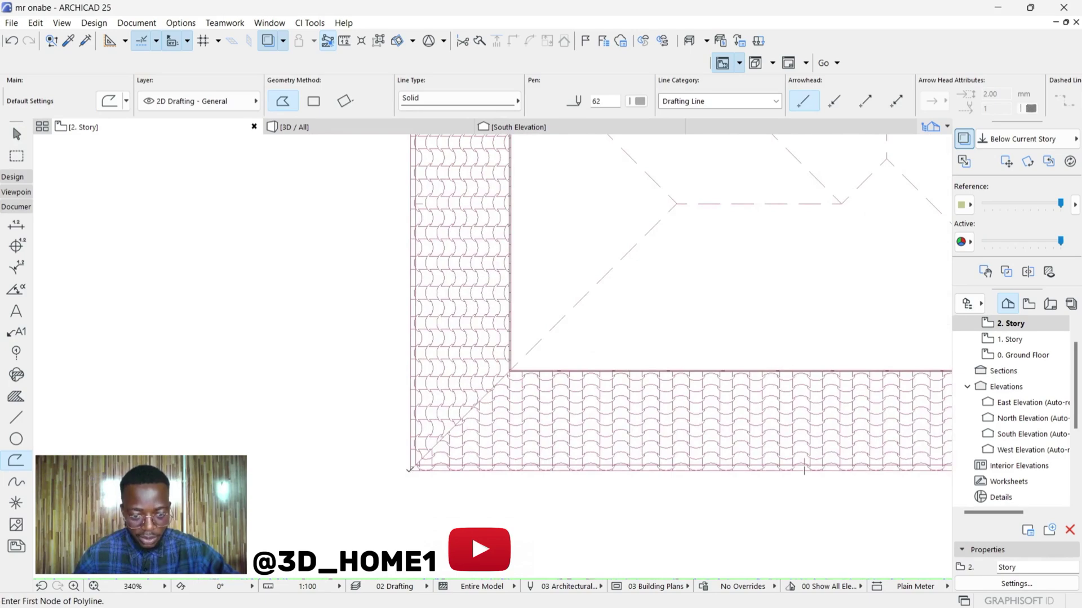
pyautogui.click(413, 468)
pyautogui.scroll(-3, 410, 489)
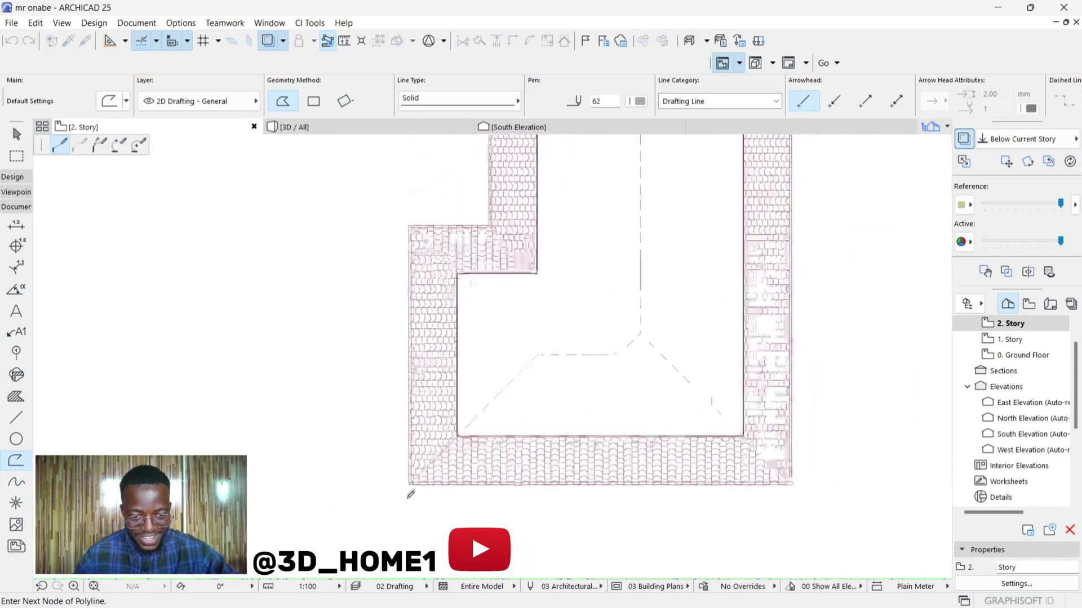
pyautogui.scroll(4, 415, 339)
pyautogui.scroll(3, 415, 337)
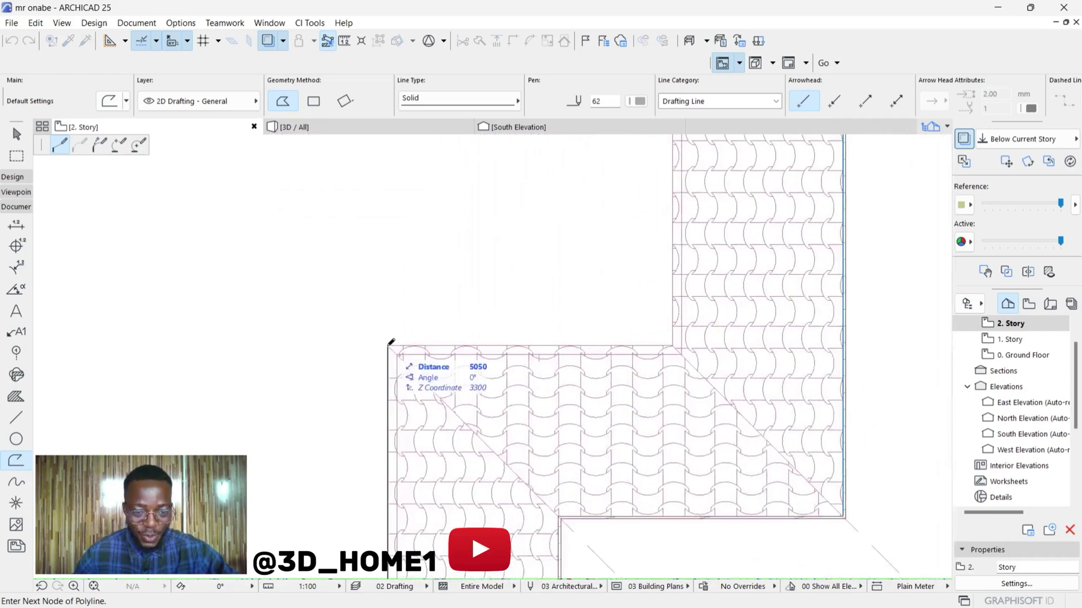
# Continue the polyline along both hip lines, about 3571 mm each, through the ridge end, closing the triangle at the lower-left corner
pyautogui.scroll(-3, 394, 342)
pyautogui.scroll(3, 415, 346)
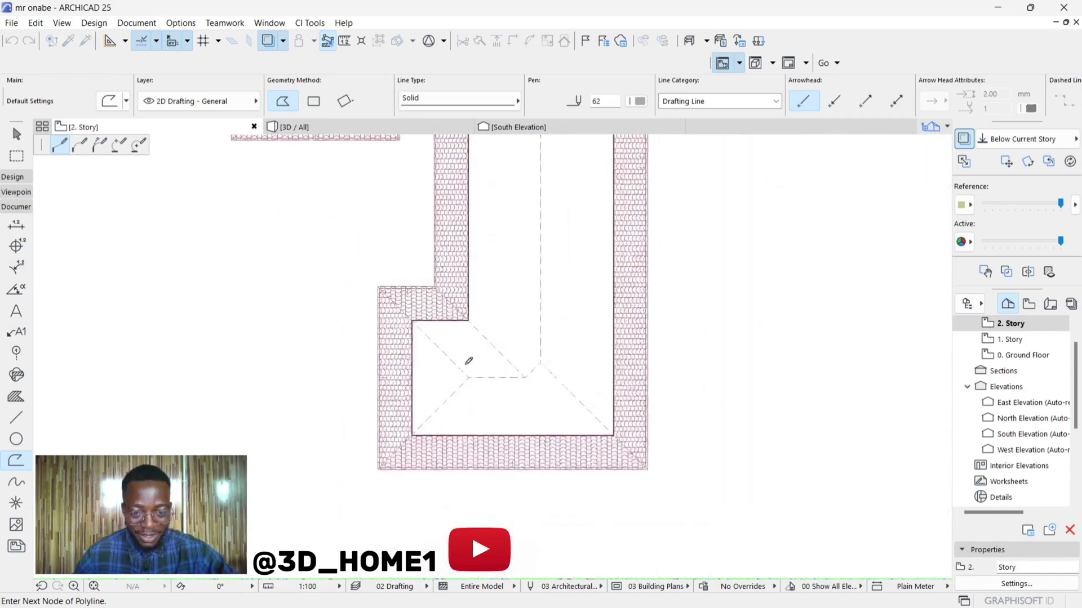
pyautogui.scroll(1, 477, 393)
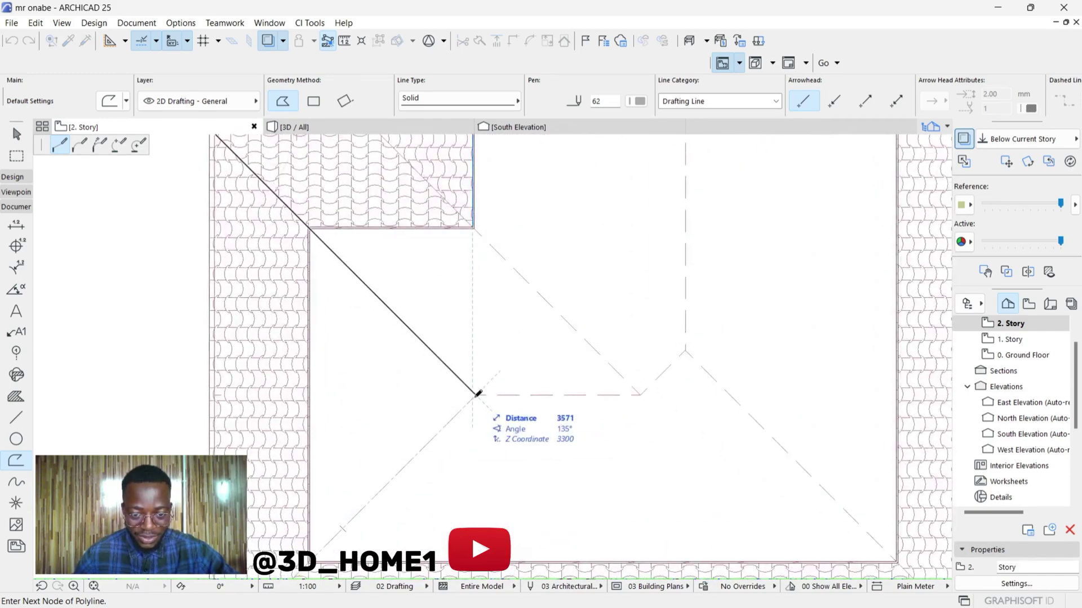
pyautogui.click(476, 393)
pyautogui.scroll(-2, 444, 356)
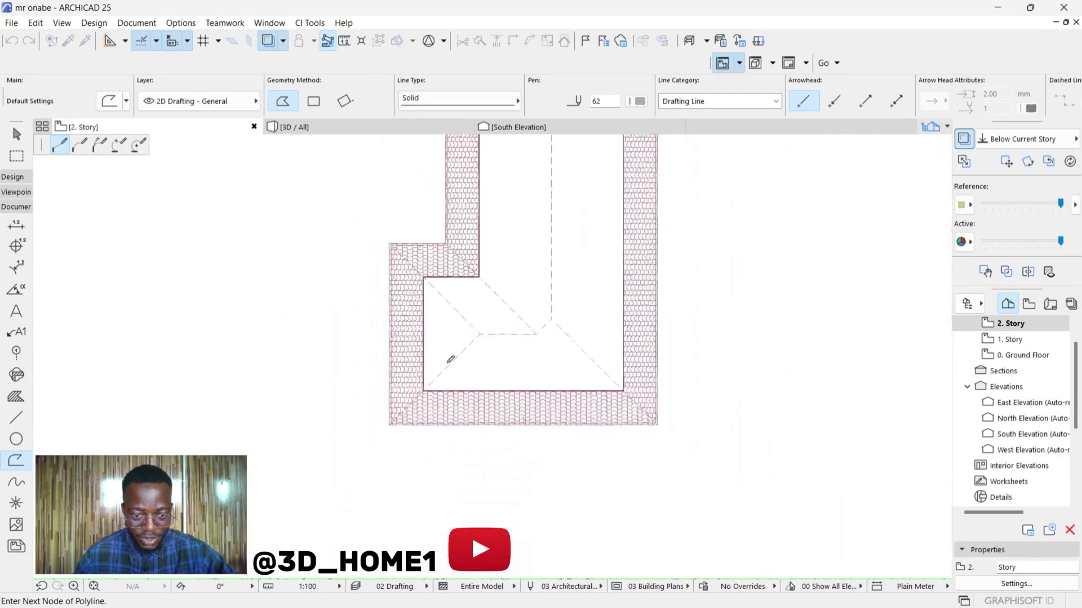
pyautogui.scroll(3, 370, 434)
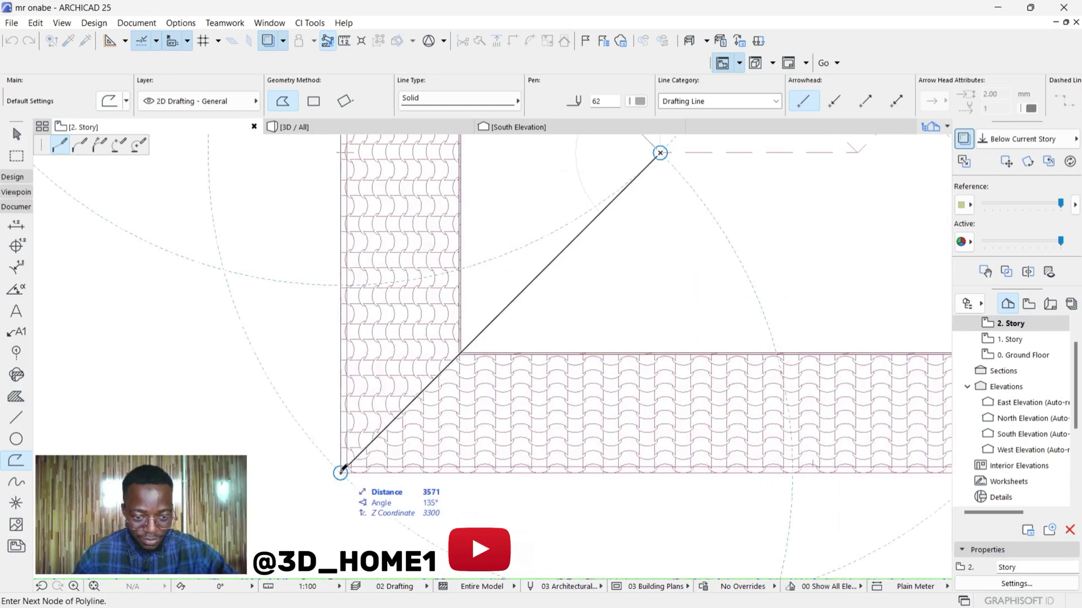
pyautogui.doubleClick(340, 471)
pyautogui.scroll(-3, 370, 475)
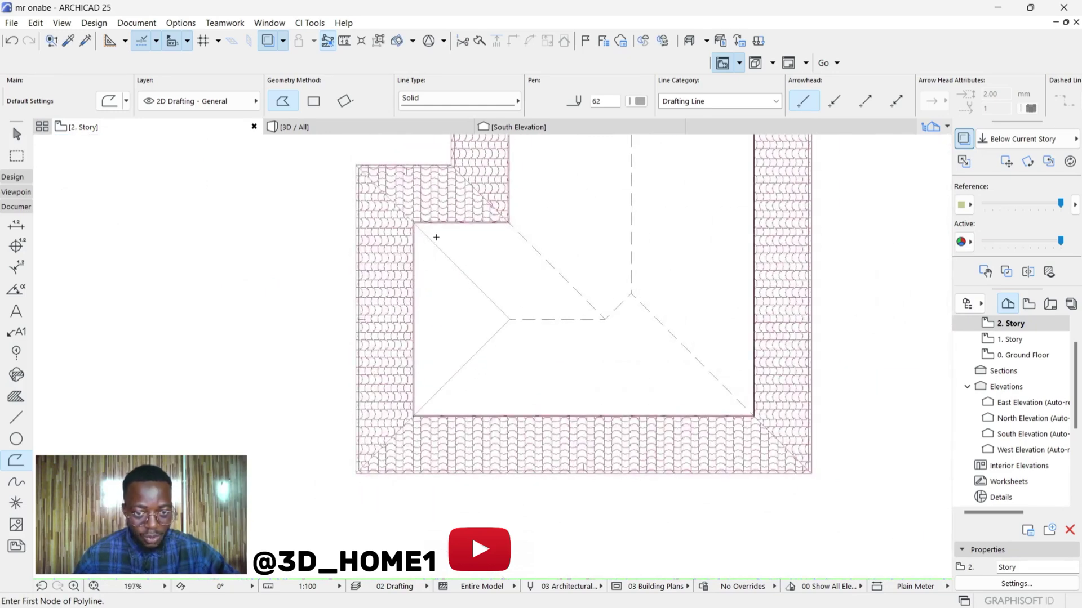
pyautogui.press('Escape')
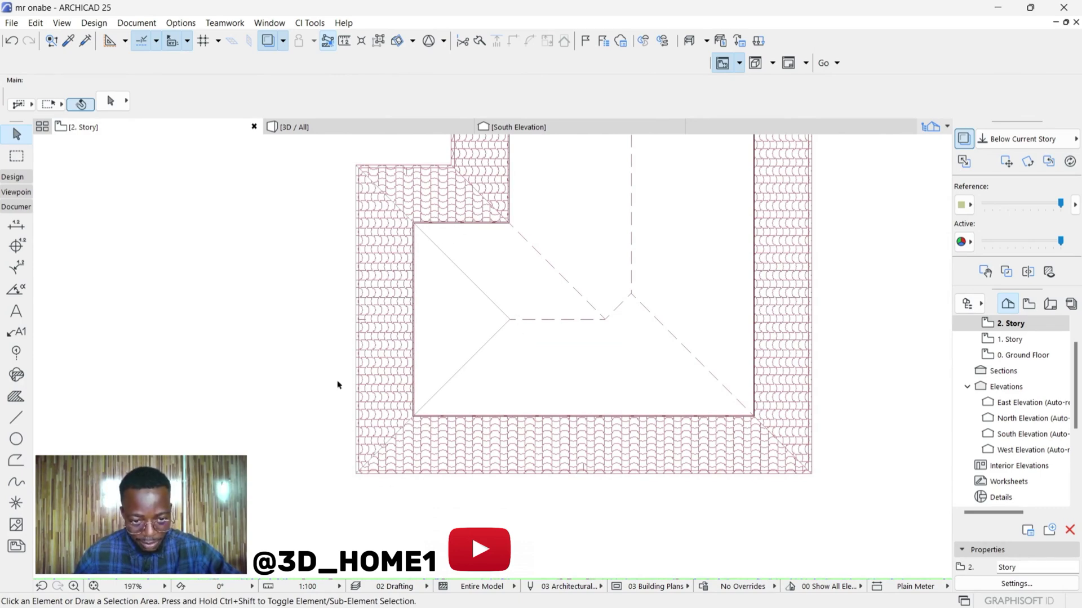
# Offset all edges of the traced triangle inward by 150 mm and deselect it
pyautogui.click(450, 261)
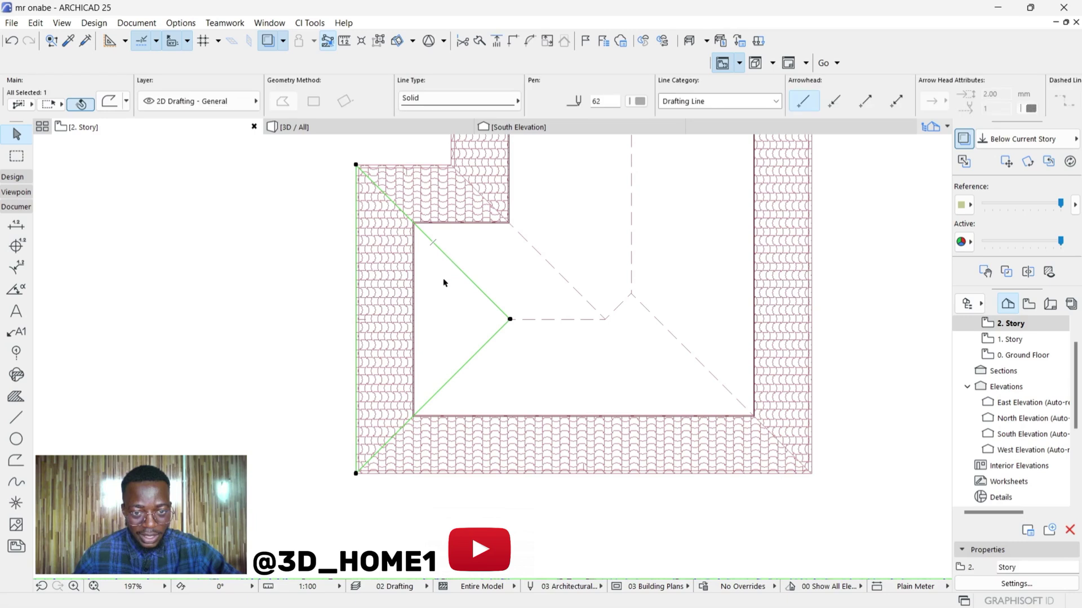
pyautogui.click(448, 258)
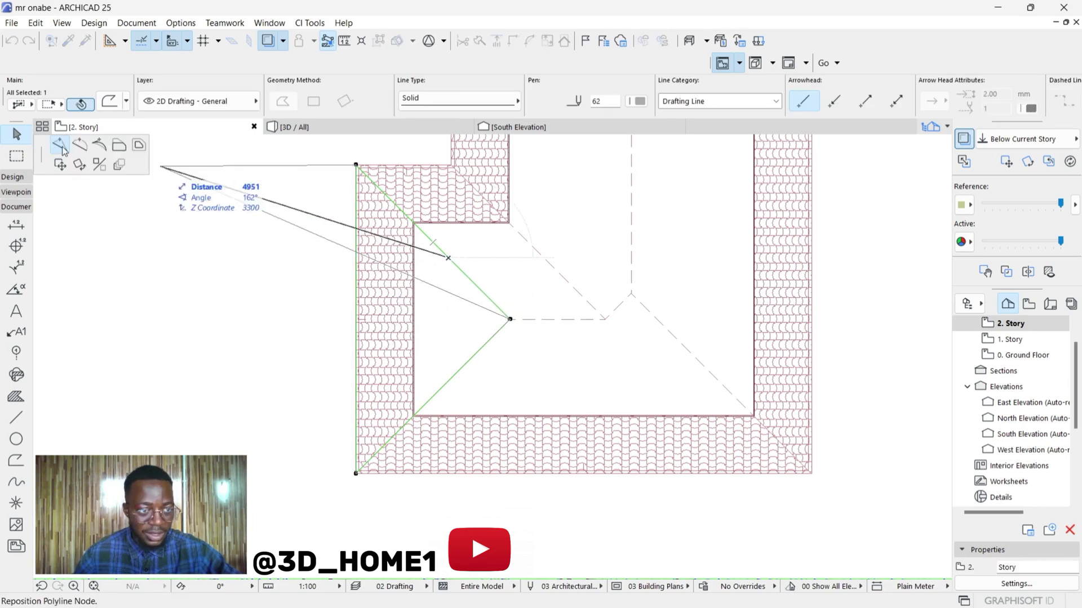
pyautogui.click(140, 146)
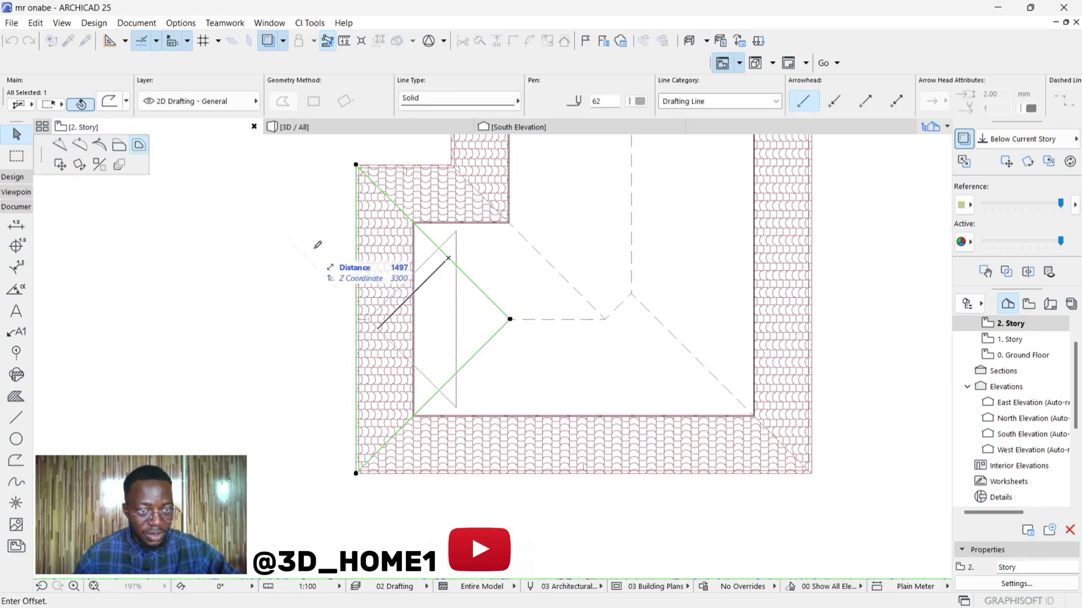
pyautogui.scroll(3, 399, 228)
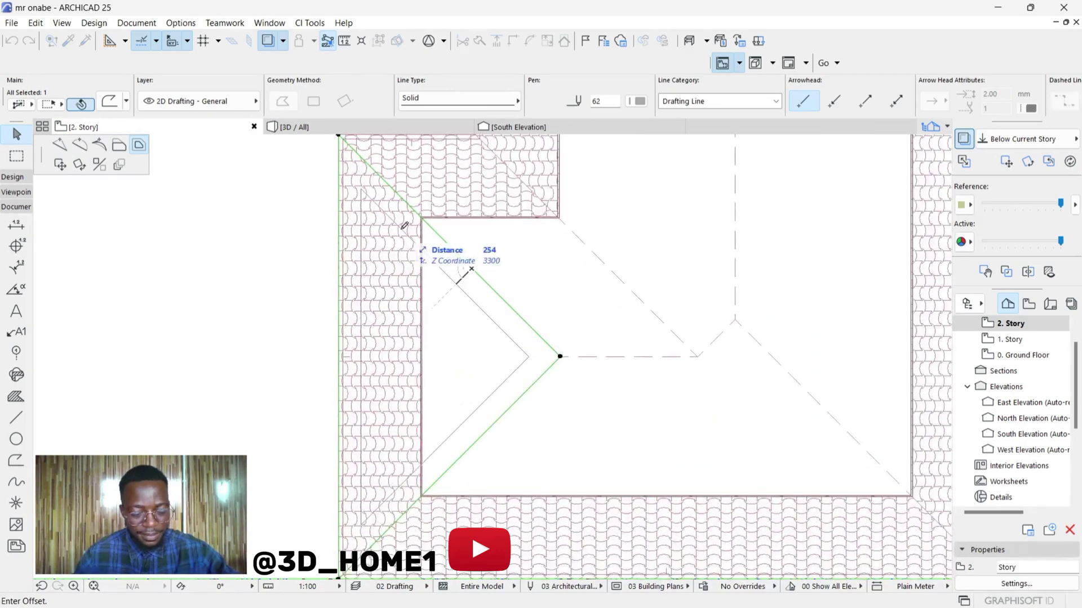
pyautogui.write('150')
pyautogui.press('Return')
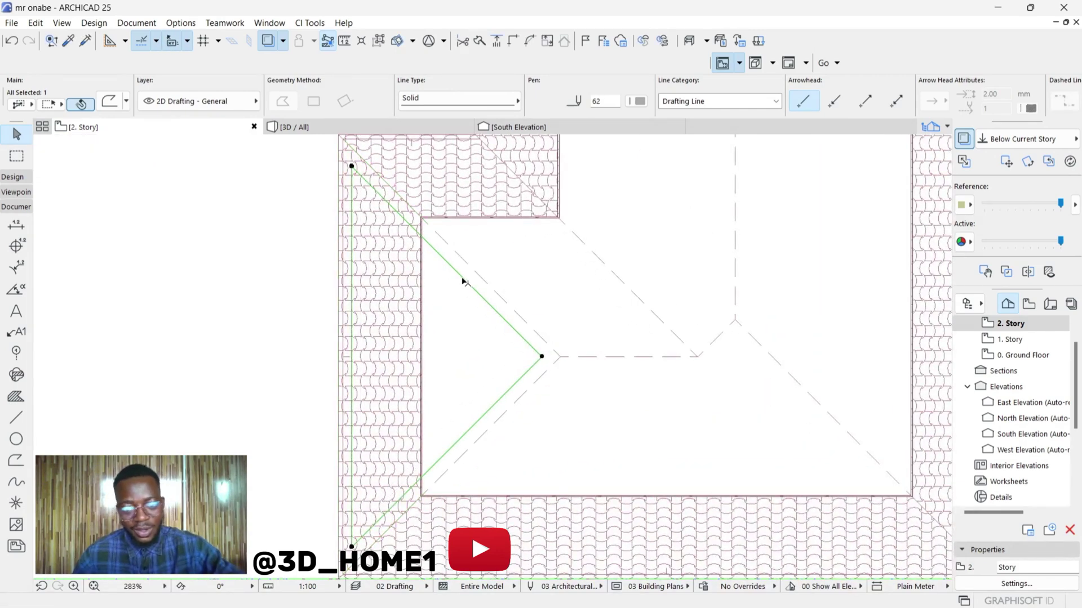
pyautogui.click(453, 362)
pyautogui.scroll(-2, 445, 361)
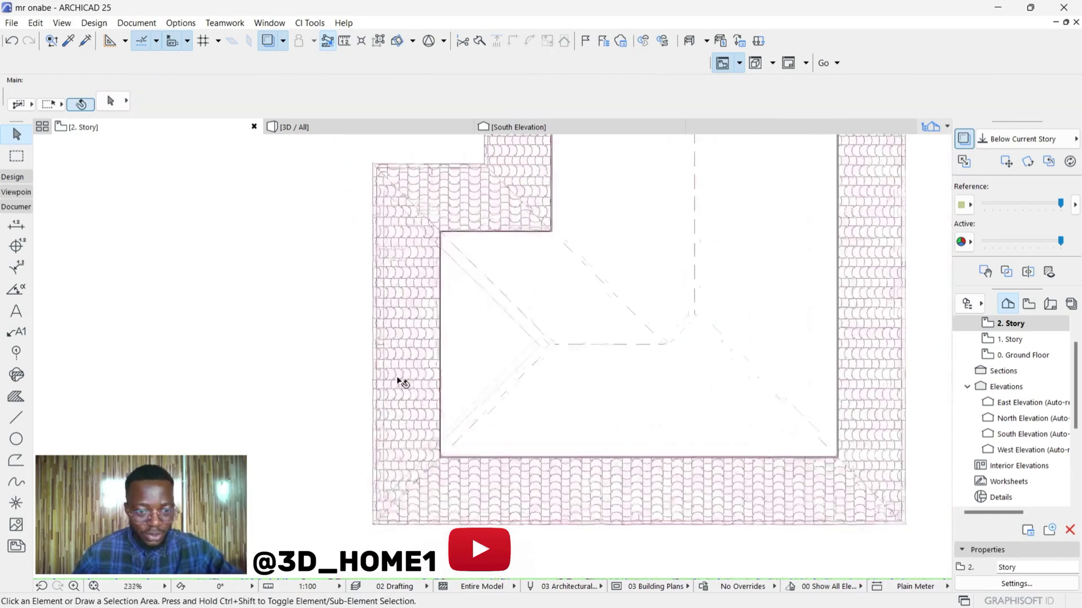
# Begin a Subtract from Polygon outline on the copied roof, tracing the inner triangle from its upper corner to its apex
pyautogui.scroll(2, 420, 282)
pyautogui.click(426, 266)
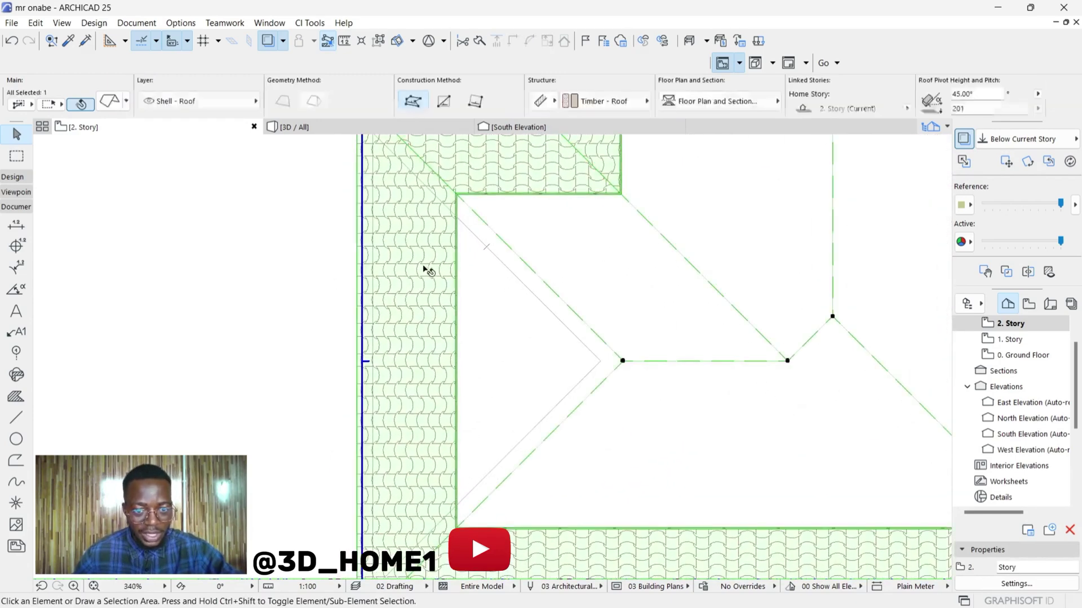
pyautogui.scroll(-5, 406, 276)
pyautogui.scroll(5, 383, 216)
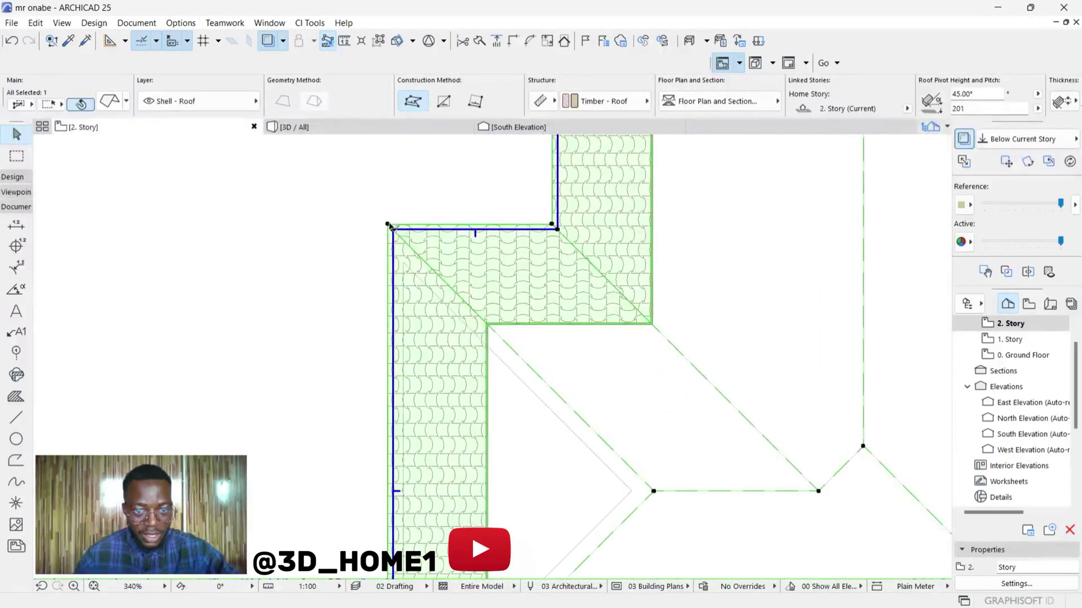
pyautogui.click(389, 226)
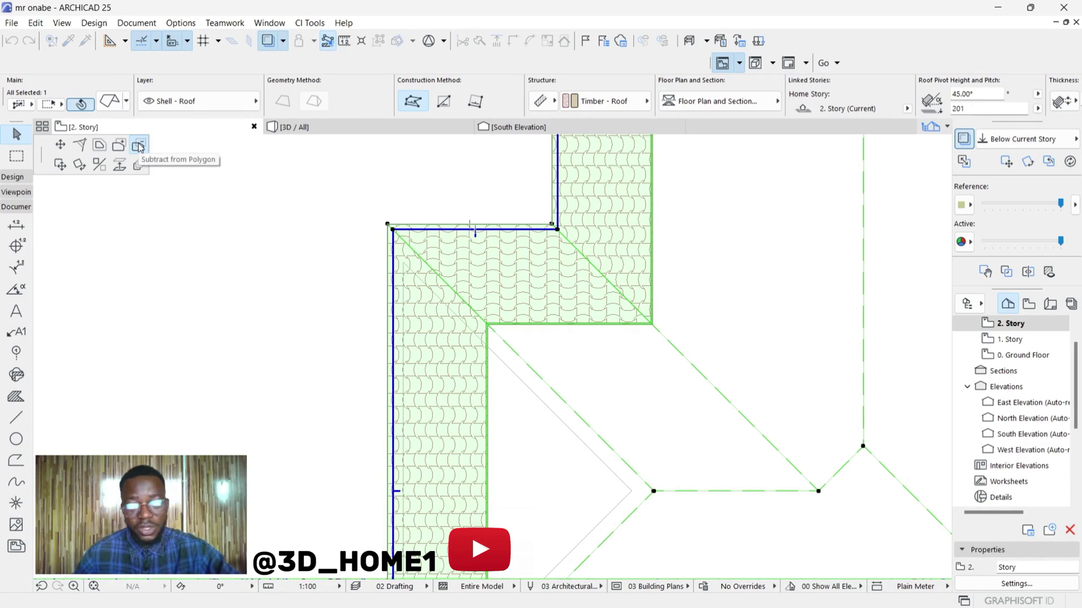
pyautogui.scroll(-3, 398, 213)
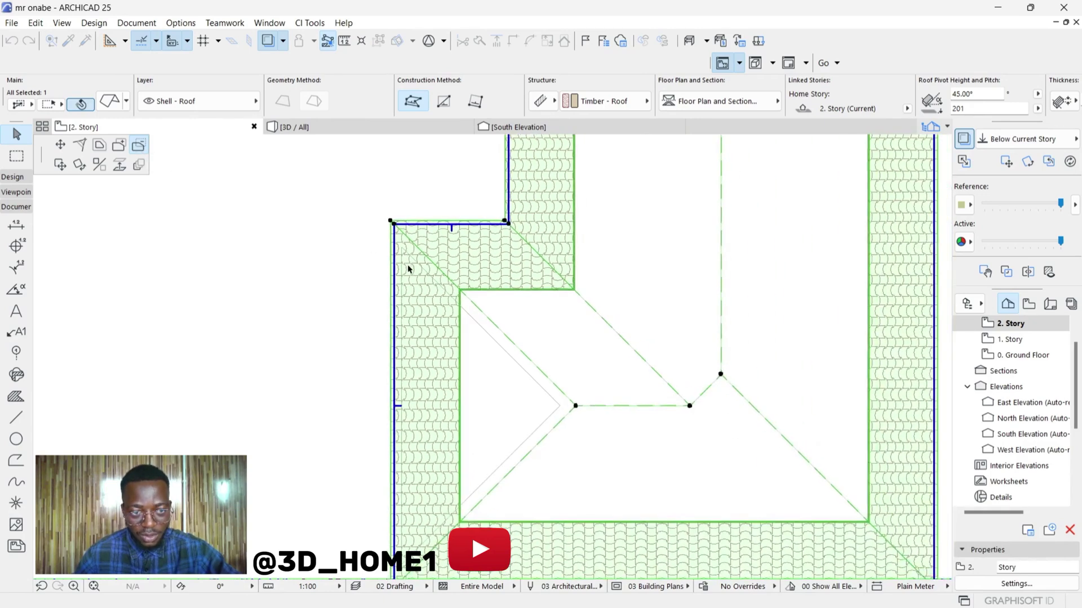
pyautogui.scroll(2, 407, 265)
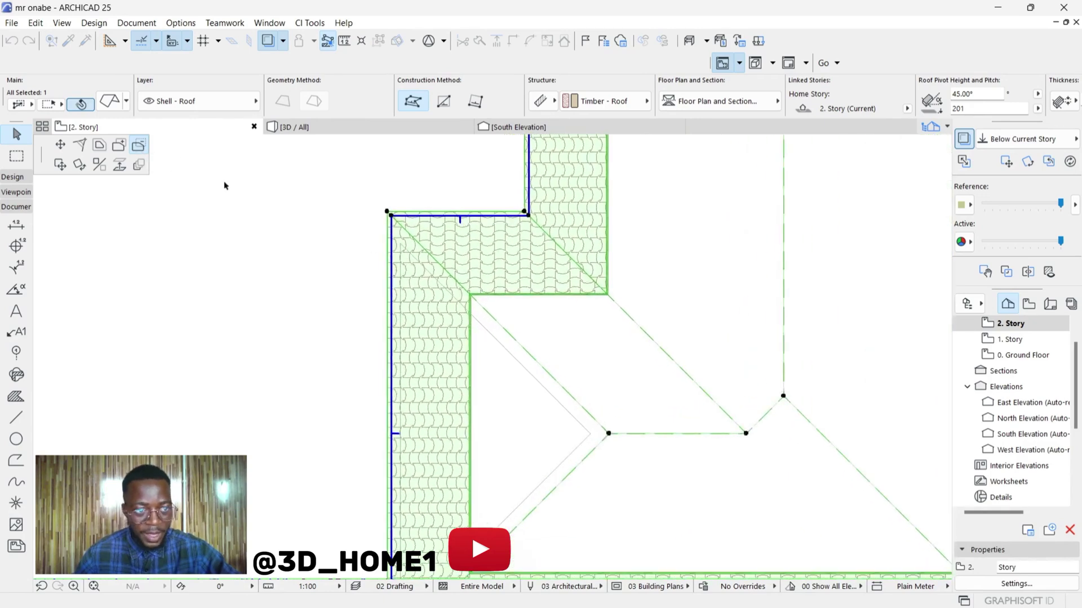
pyautogui.click(400, 244)
pyautogui.scroll(-2, 443, 297)
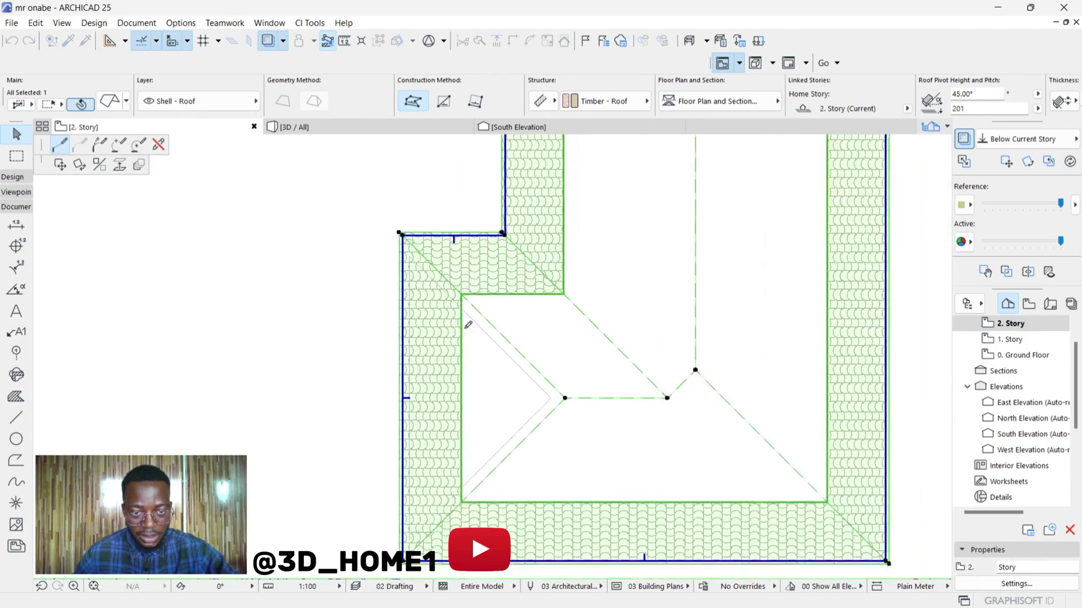
pyautogui.scroll(3, 538, 411)
pyautogui.click(564, 385)
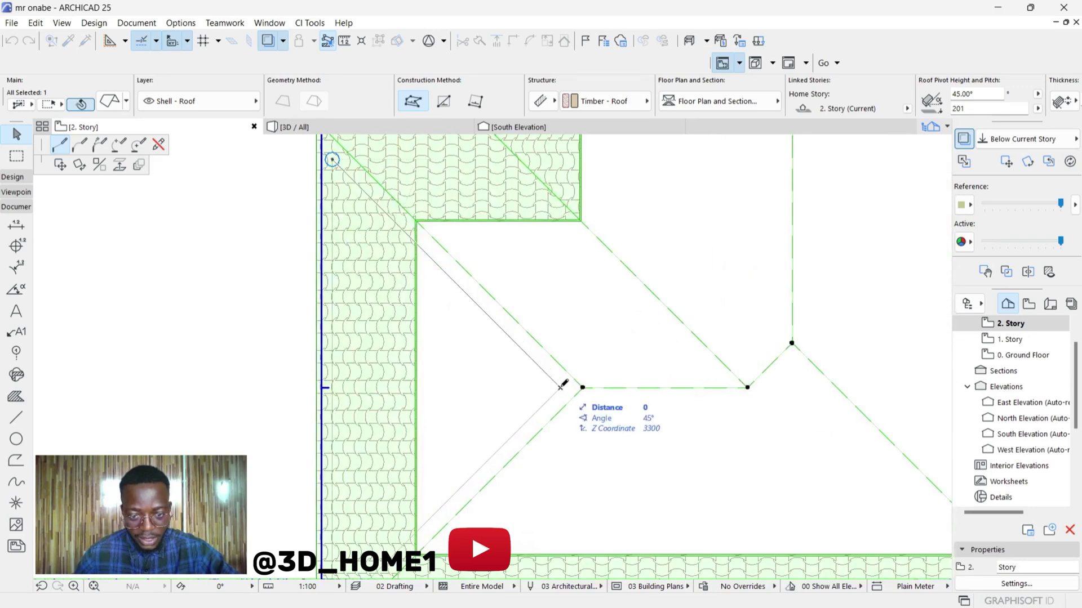
# Close the subtraction outline through the inner triangle's lower corner to cut it out of the copied roof, and deselect the roof
pyautogui.scroll(-3, 439, 507)
pyautogui.scroll(4, 434, 510)
pyautogui.scroll(-3, 425, 479)
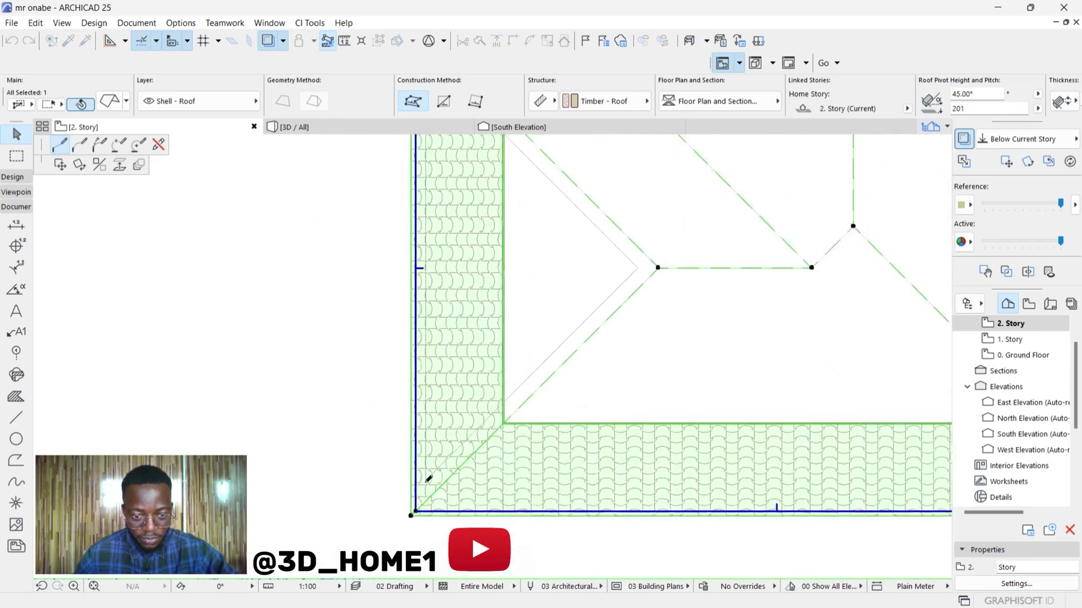
pyautogui.scroll(3, 424, 210)
pyautogui.click(423, 210)
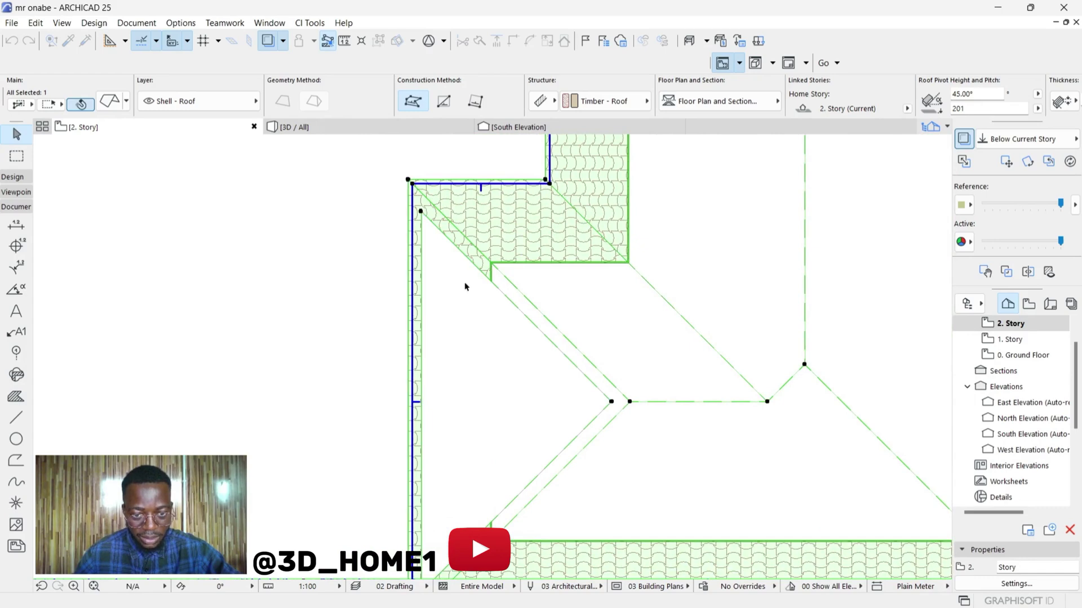
pyautogui.scroll(-3, 473, 313)
pyautogui.scroll(2, 473, 323)
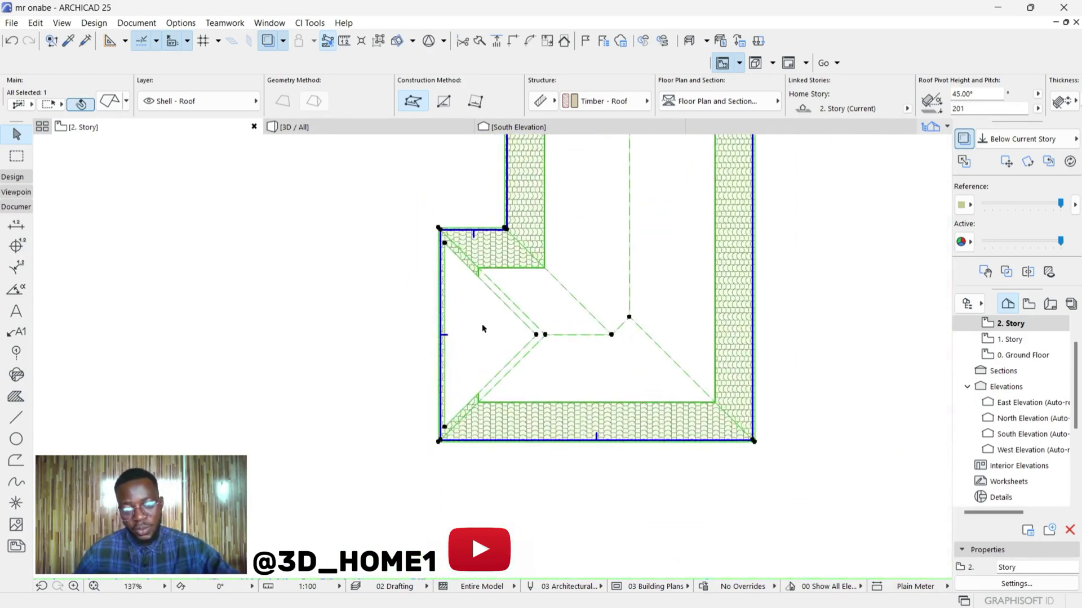
pyautogui.scroll(-2, 482, 328)
pyautogui.click(509, 448)
pyautogui.scroll(2, 510, 426)
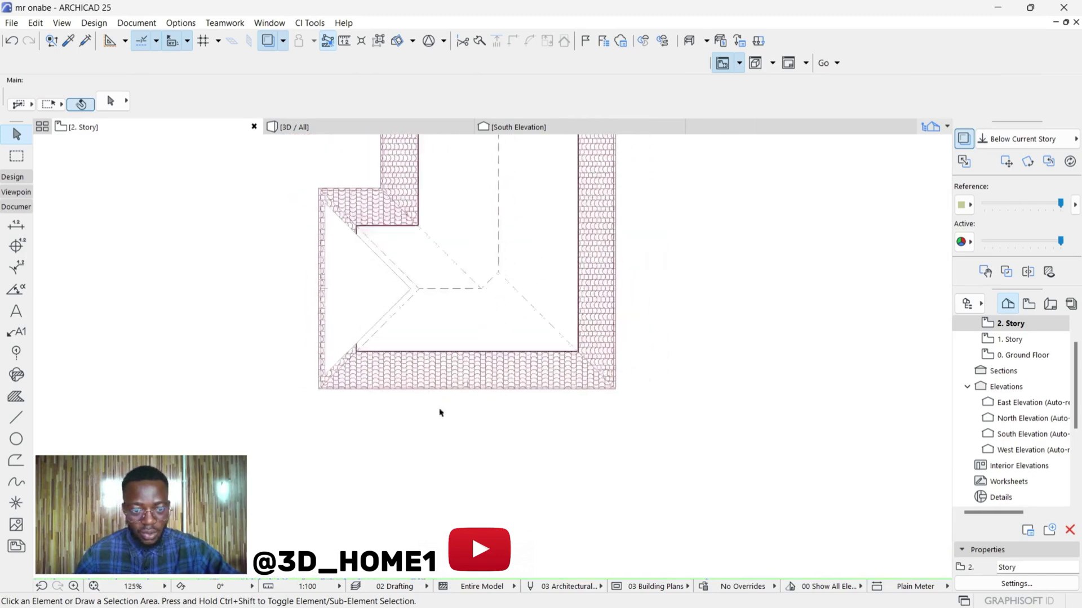
pyautogui.scroll(1, 428, 394)
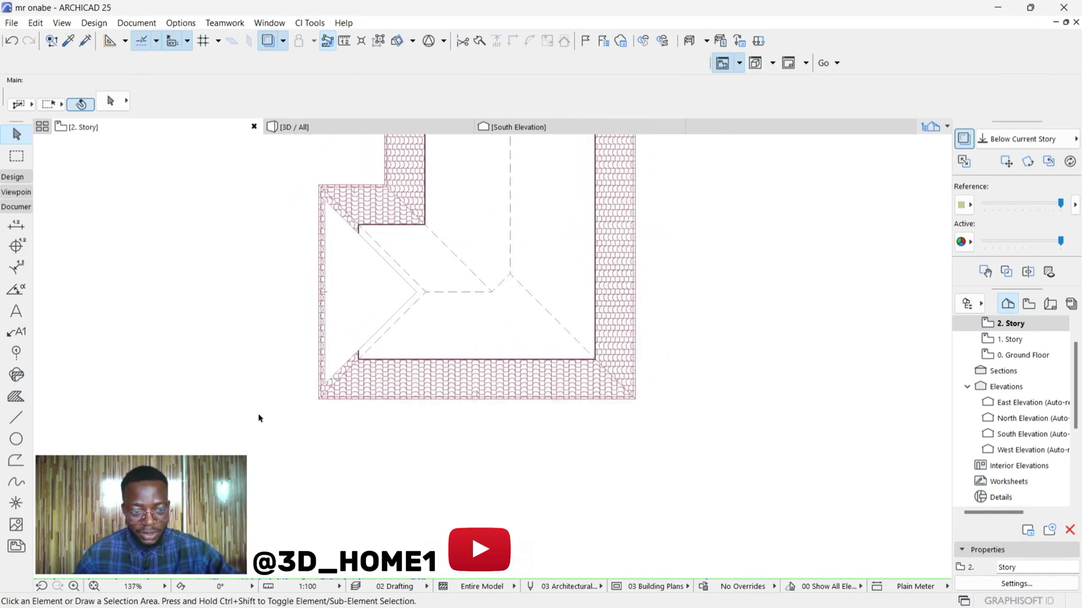
# Start a polyline at the roof's lower-left corner, tracing the hip line to the ridge end and 1560 mm along the short ridge
pyautogui.click(17, 461)
pyautogui.scroll(4, 327, 403)
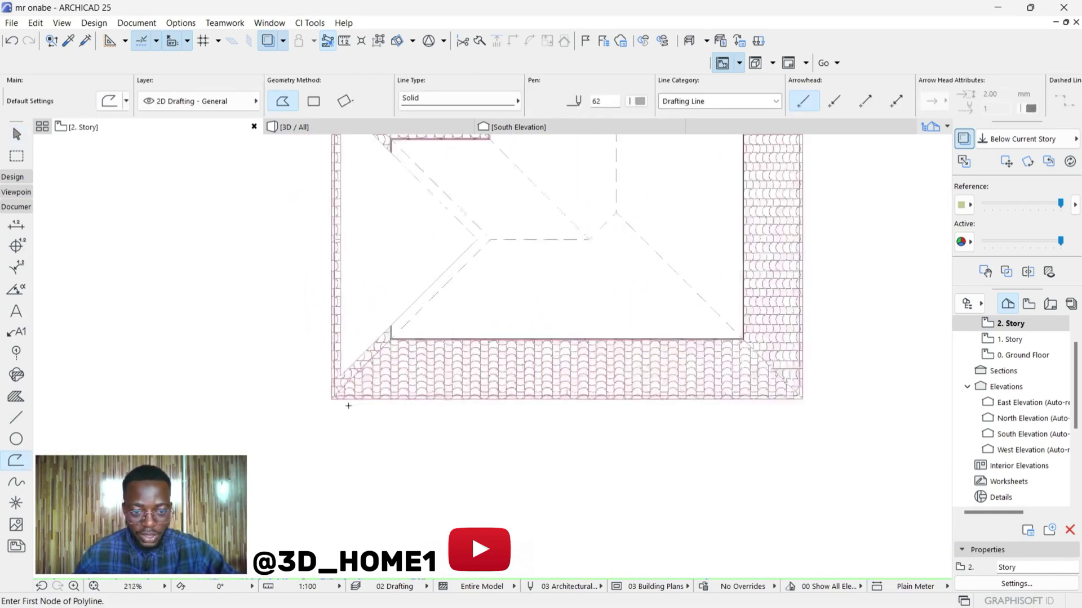
pyautogui.click(332, 397)
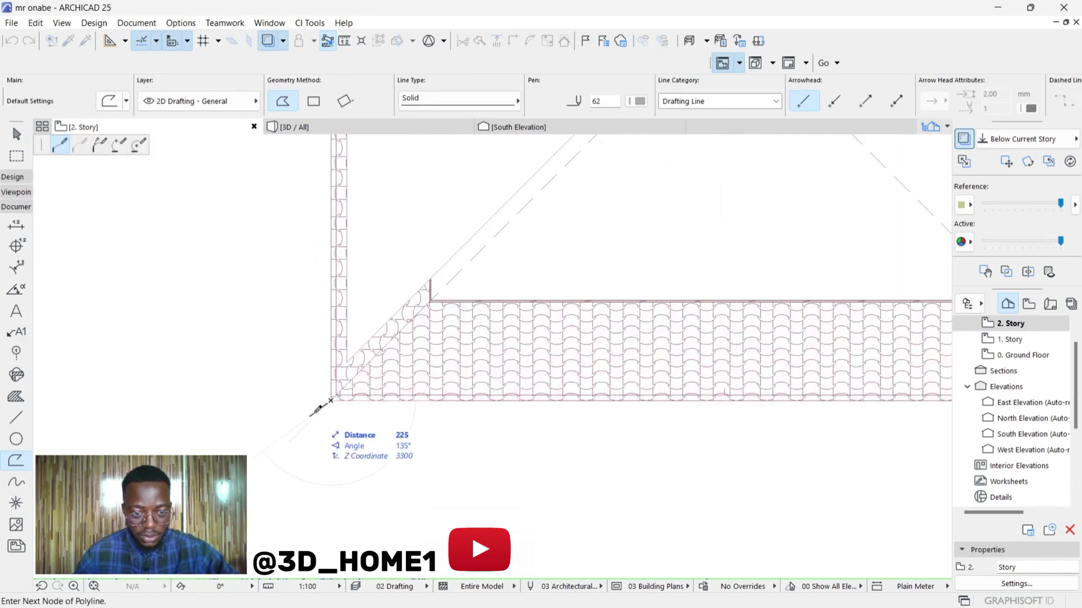
pyautogui.scroll(-4, 434, 296)
pyautogui.scroll(4, 485, 256)
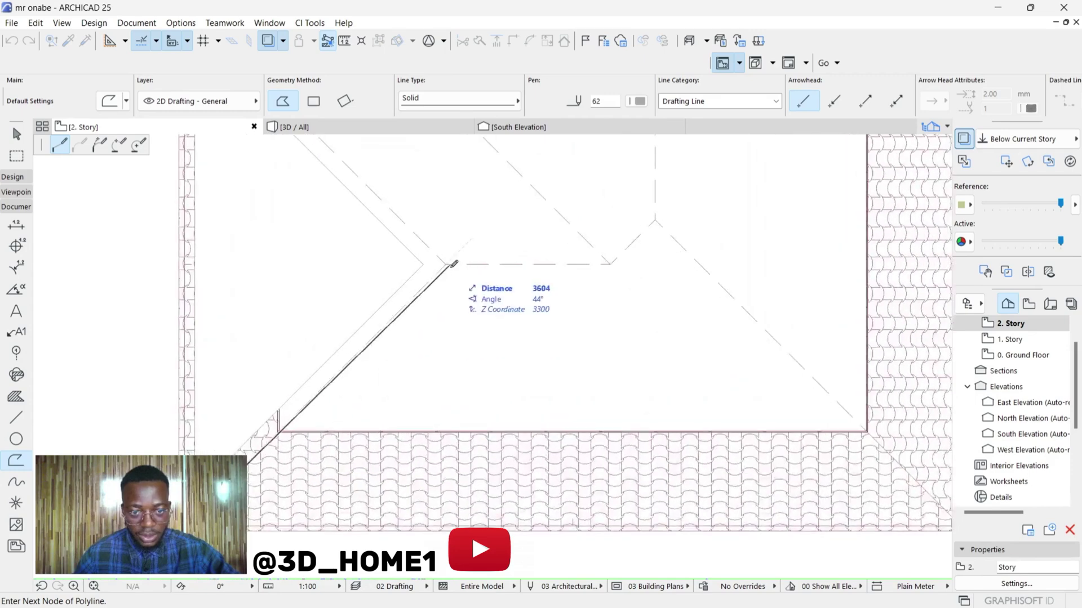
pyautogui.click(445, 265)
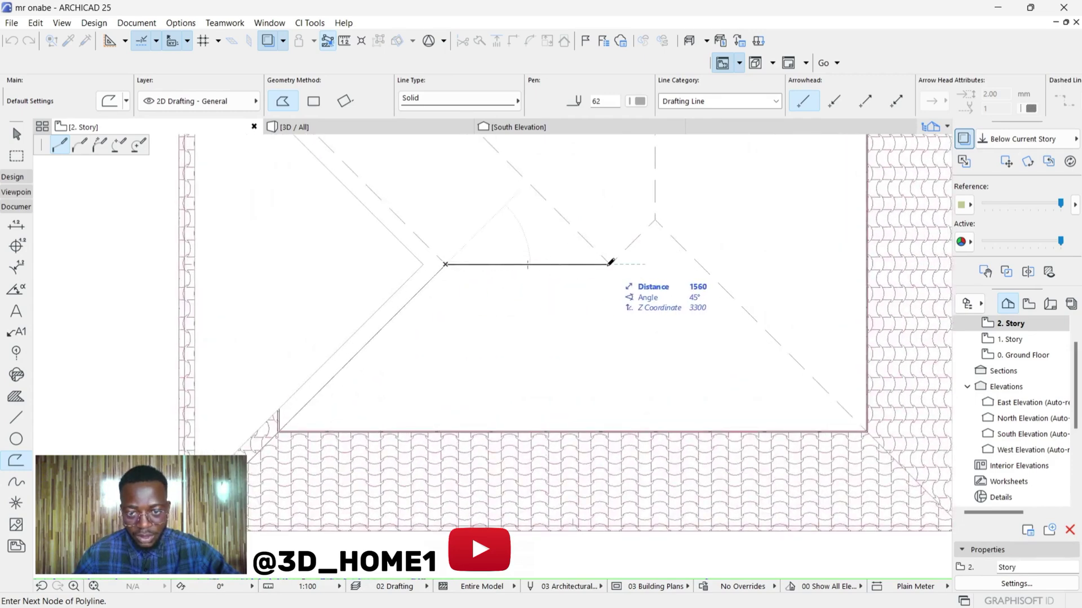
pyautogui.click(611, 265)
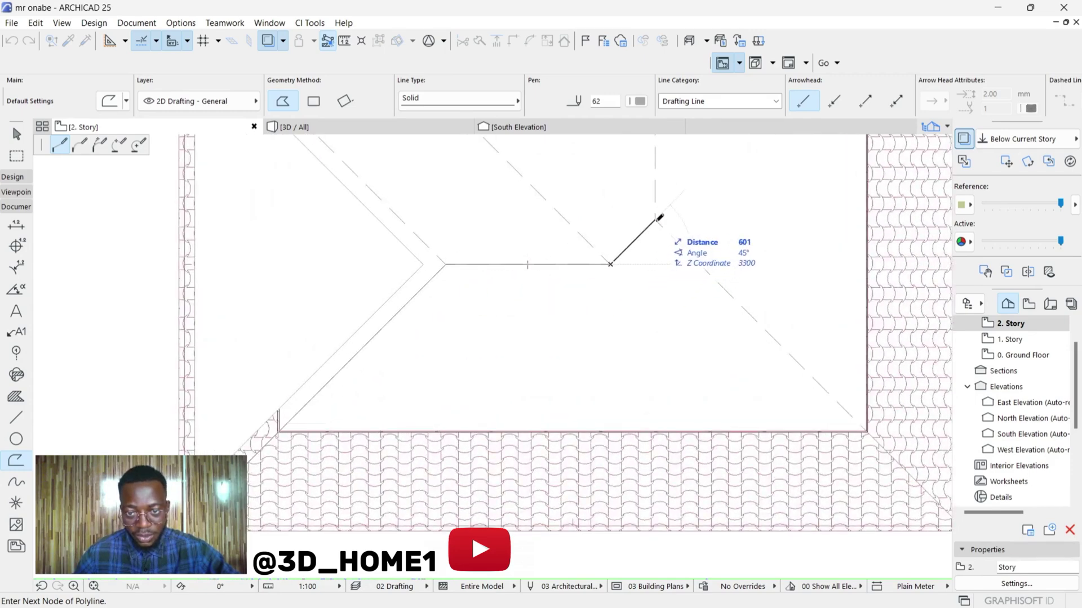
# Continue the outline through the 601 mm diagonal and down the lower-right hip, close it along the bottom eave, and select it
pyautogui.scroll(-5, 524, 242)
pyautogui.scroll(5, 740, 364)
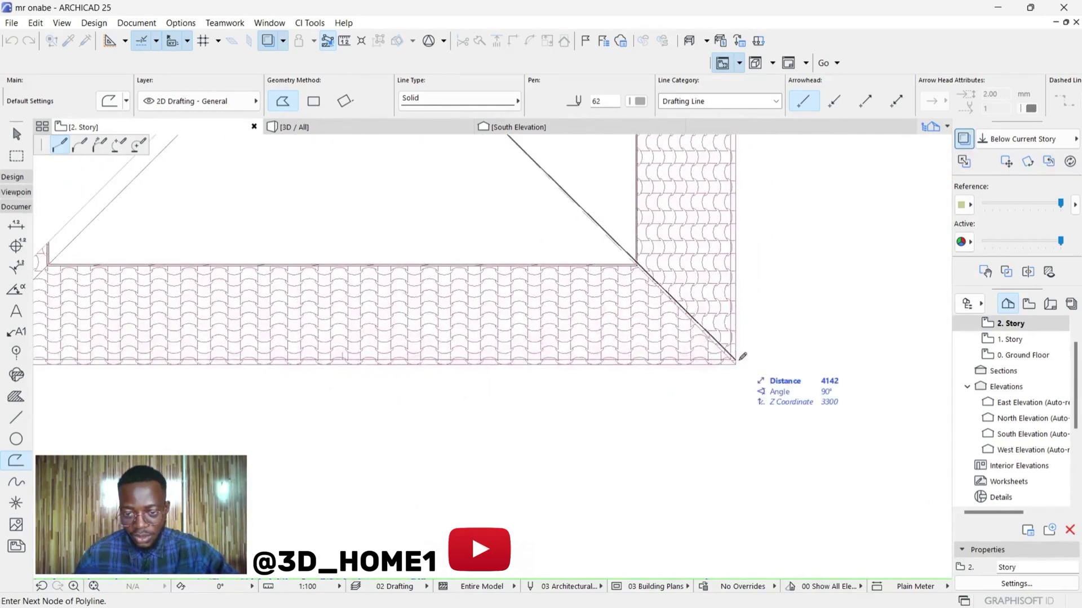
pyautogui.click(736, 364)
pyautogui.scroll(-5, 735, 365)
pyautogui.scroll(3, 469, 365)
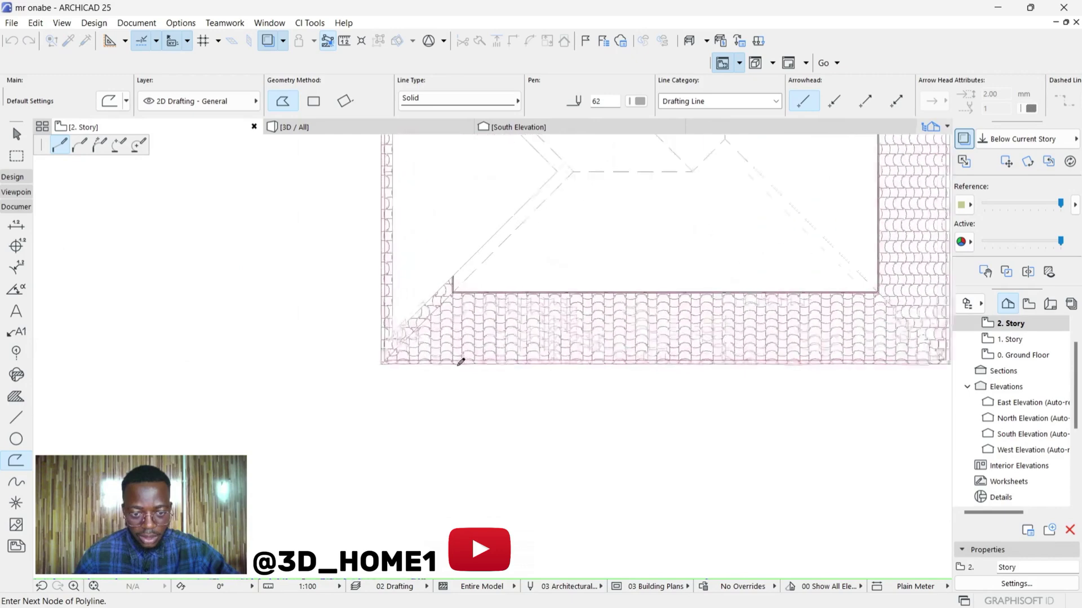
pyautogui.scroll(2, 424, 366)
pyautogui.click(355, 363)
pyautogui.scroll(-2, 325, 387)
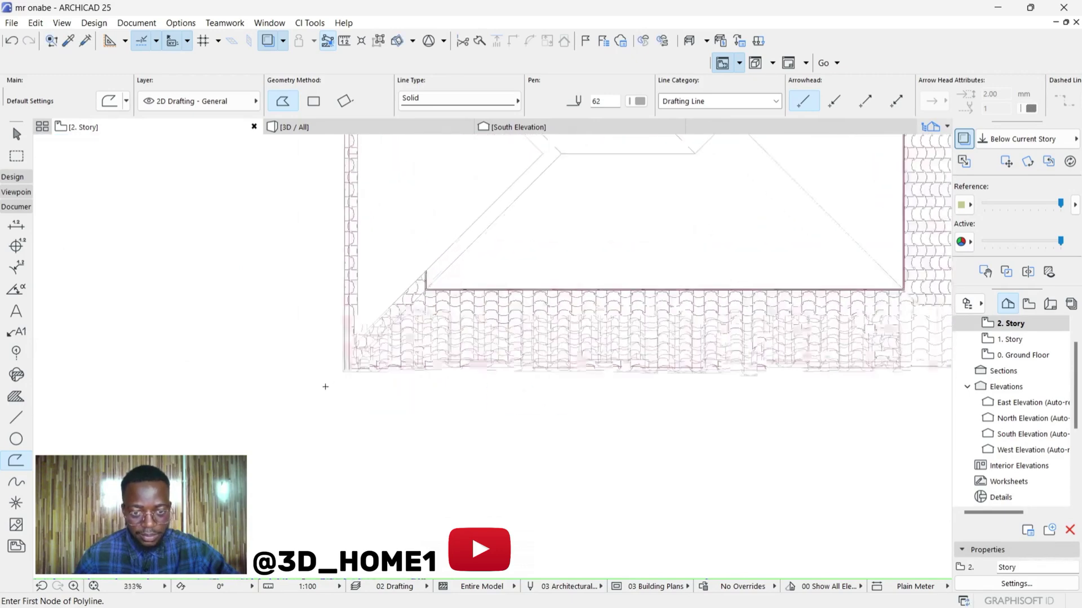
pyautogui.scroll(-2, 325, 387)
pyautogui.press('Escape')
pyautogui.click(475, 239)
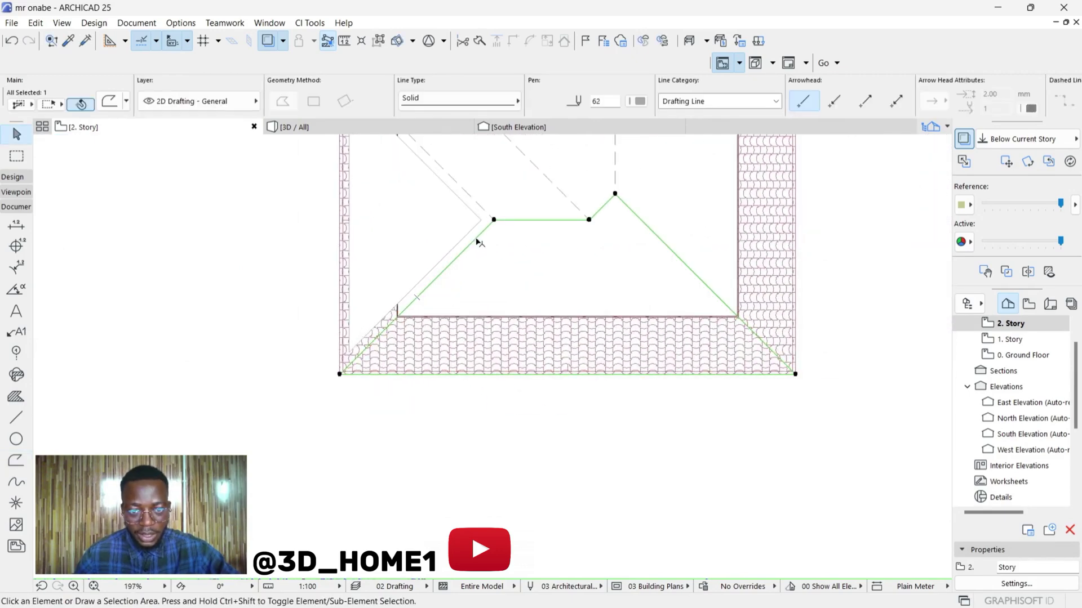
# Try to offset all edges of the traced bottom face outline inward, and undo that offset
pyautogui.click(477, 240)
pyautogui.scroll(1, 484, 245)
pyautogui.scroll(1, 485, 246)
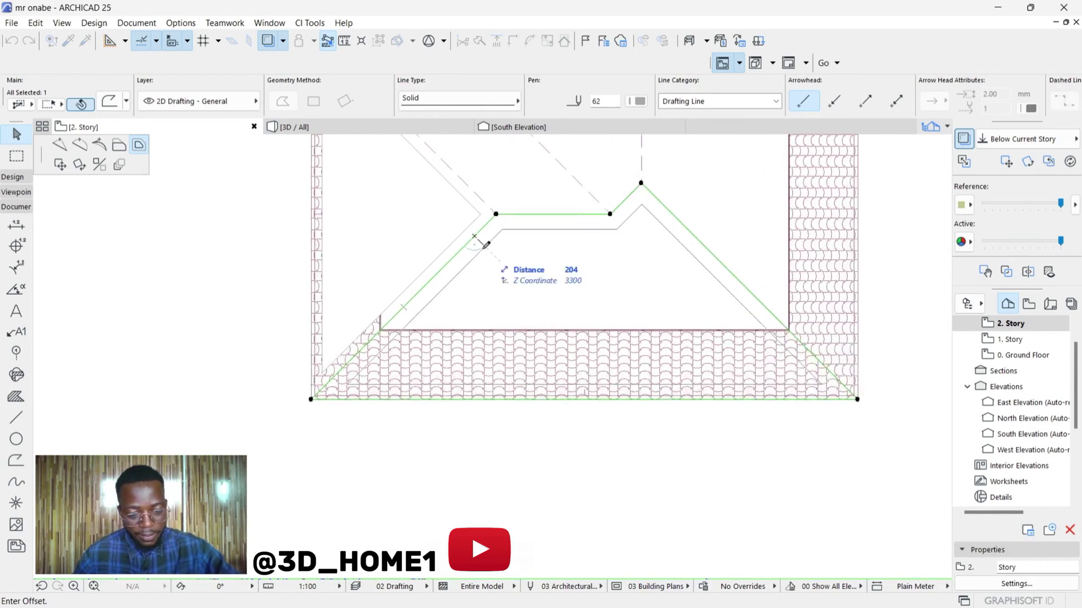
pyautogui.press('Return')
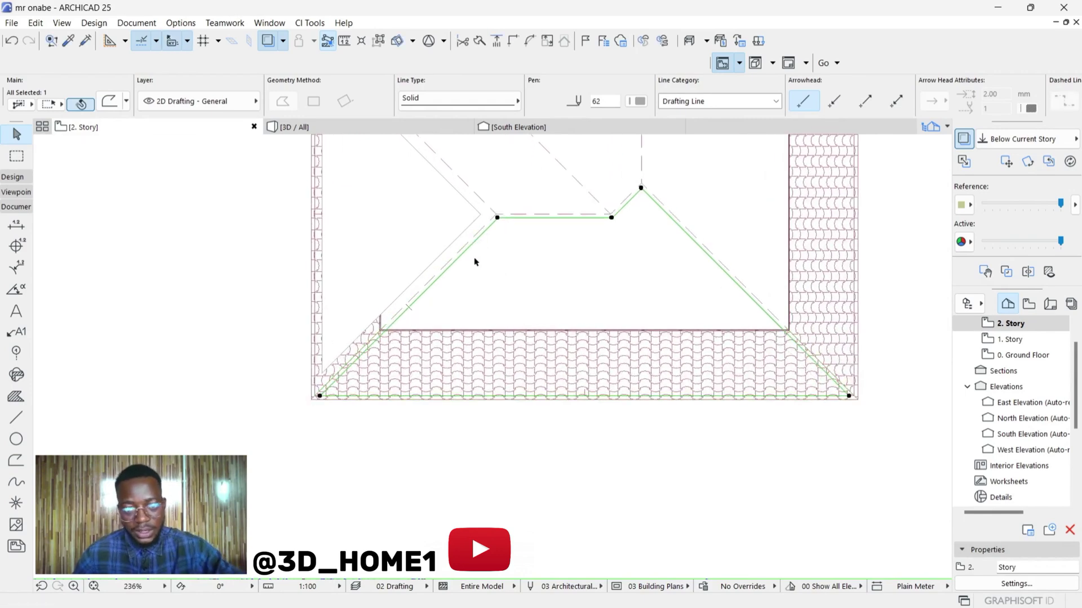
pyautogui.hotkey('ctrl', 'z')
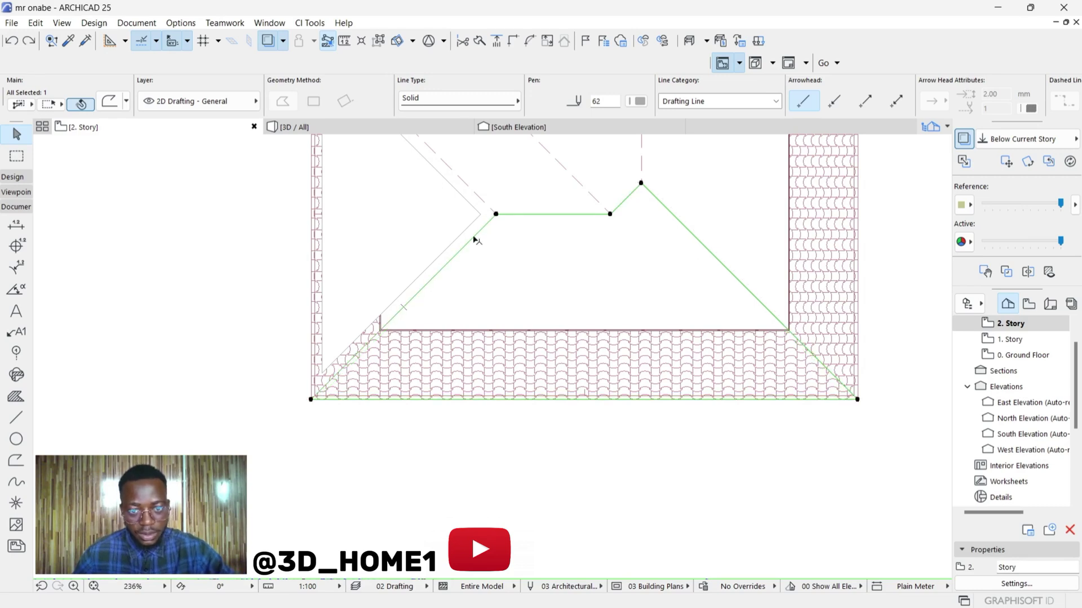
# Offset all edges of the bottom face outline inward by 150 mm and deselect it
pyautogui.click(475, 240)
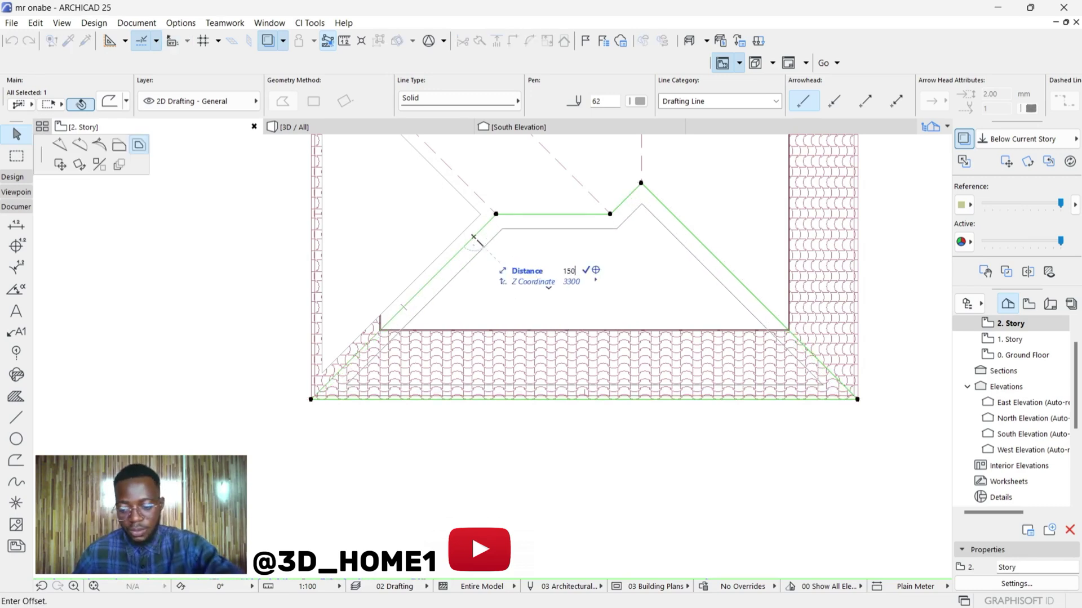
pyautogui.write('150')
pyautogui.press('Return')
pyautogui.press('Escape')
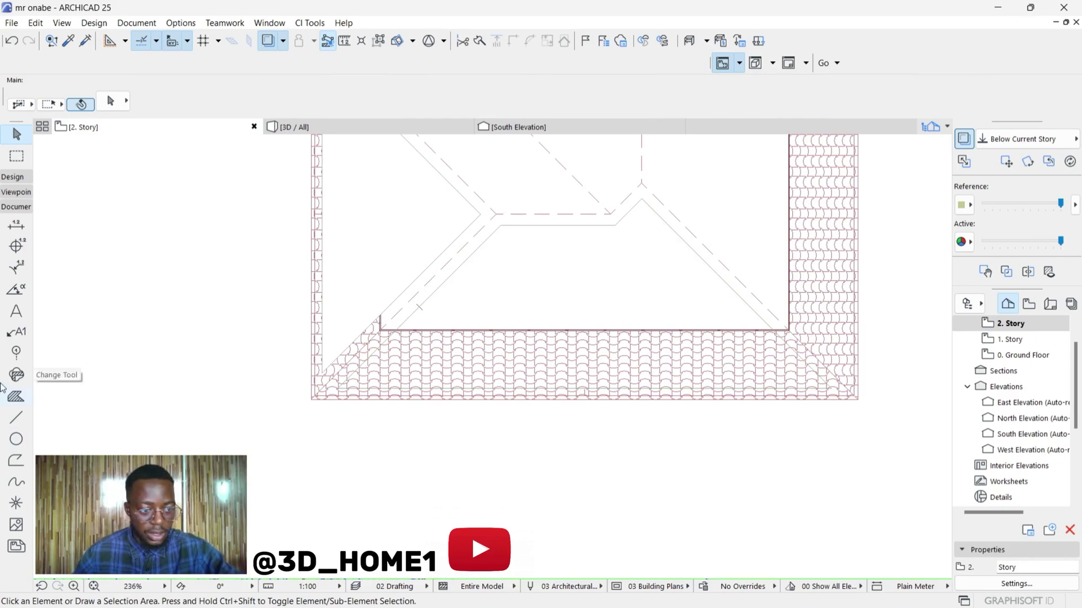
# Begin a Subtract from Polygon outline on the copied roof, tracing the inset bottom face from its lower-left corner to its peak
pyautogui.click(410, 379)
pyautogui.scroll(3, 313, 400)
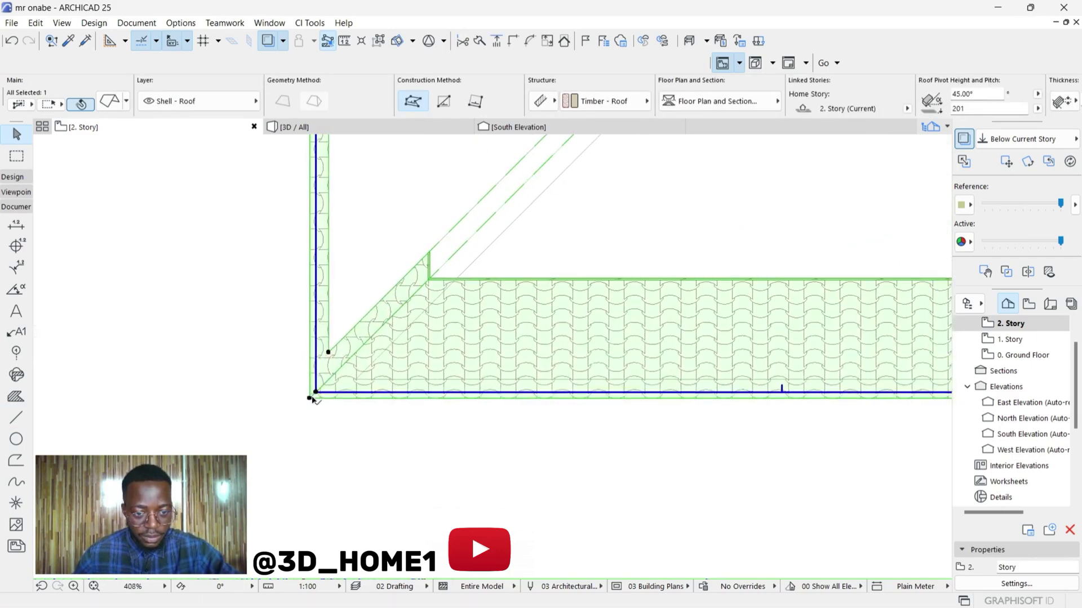
pyautogui.click(310, 399)
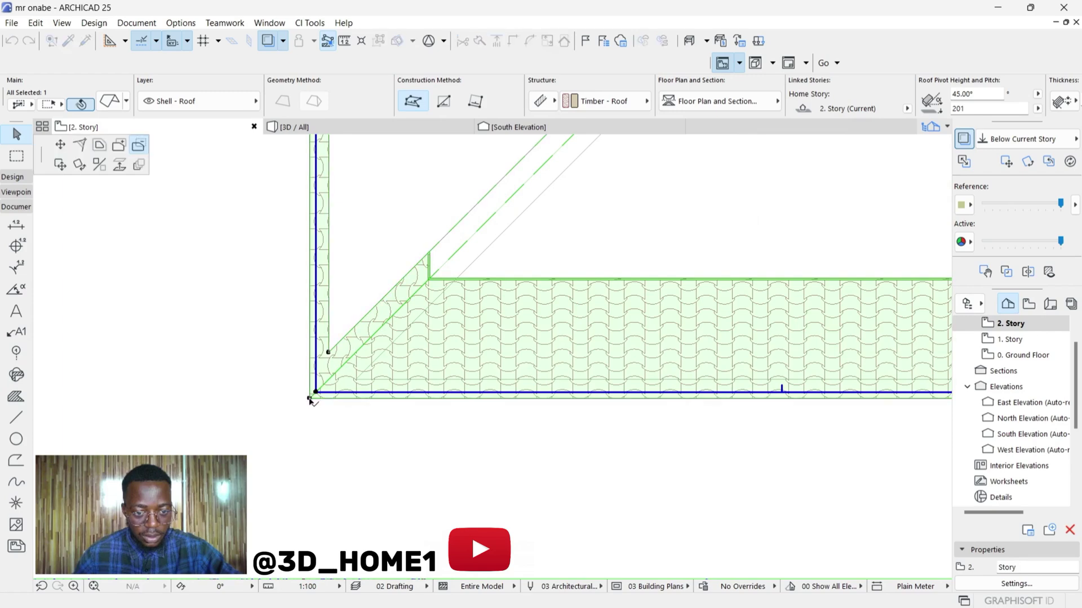
pyautogui.click(141, 147)
pyautogui.scroll(3, 349, 388)
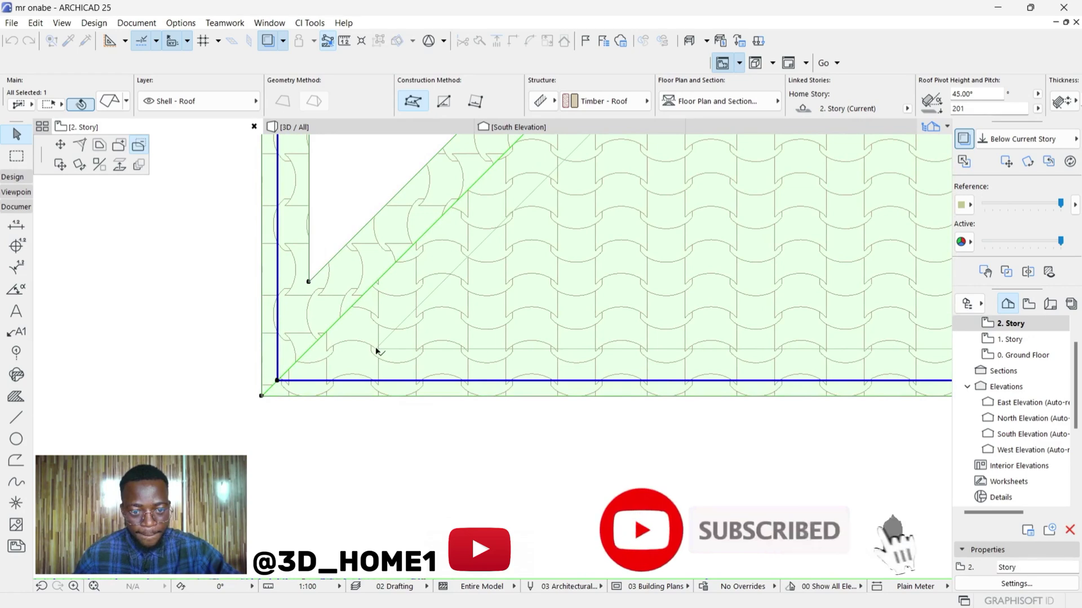
pyautogui.click(377, 348)
pyautogui.scroll(-8, 338, 366)
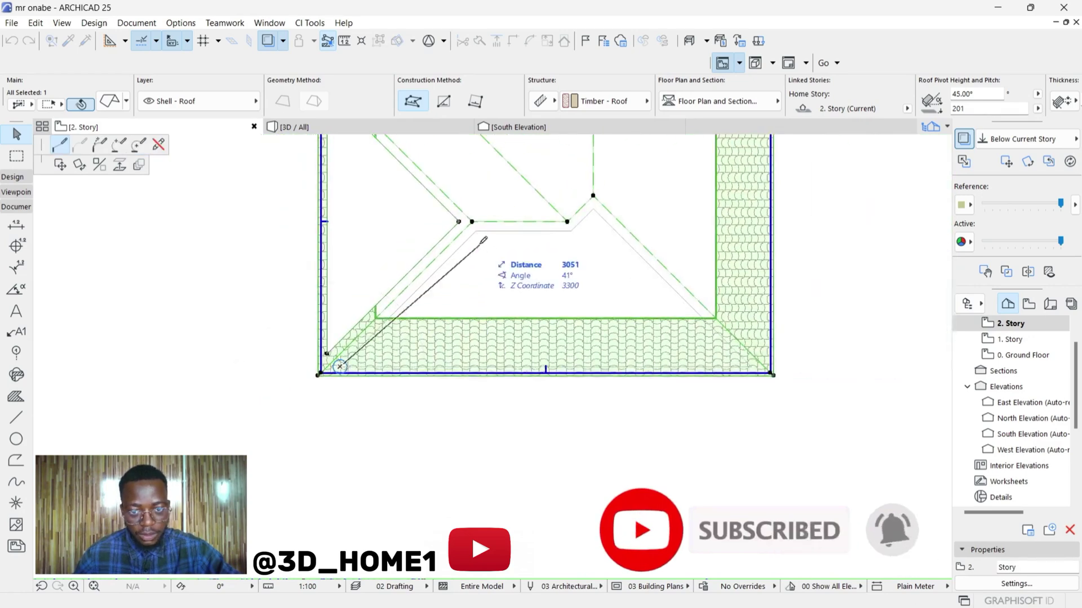
pyautogui.click(571, 231)
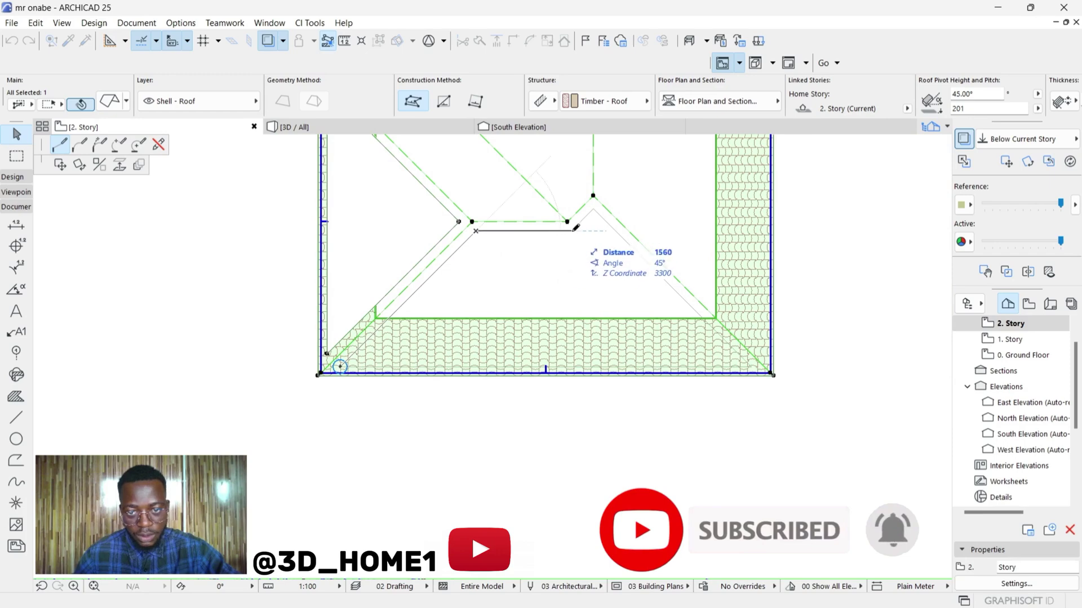
pyautogui.click(593, 210)
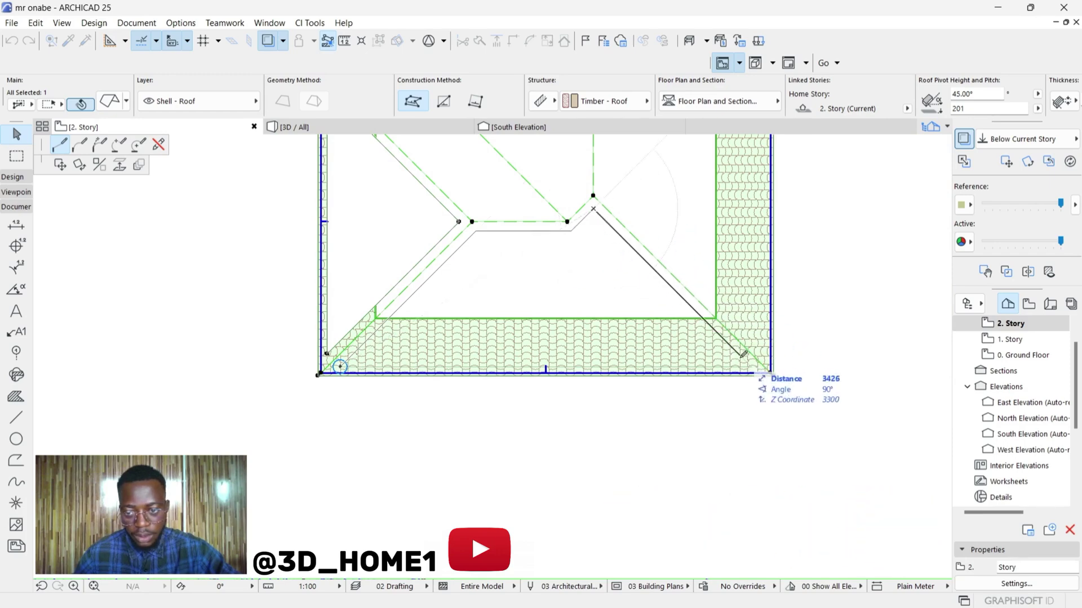
# Close the subtraction outline through the inset face's lower-right corner to cut it out of the copied roof, and deselect the roof
pyautogui.scroll(4, 746, 358)
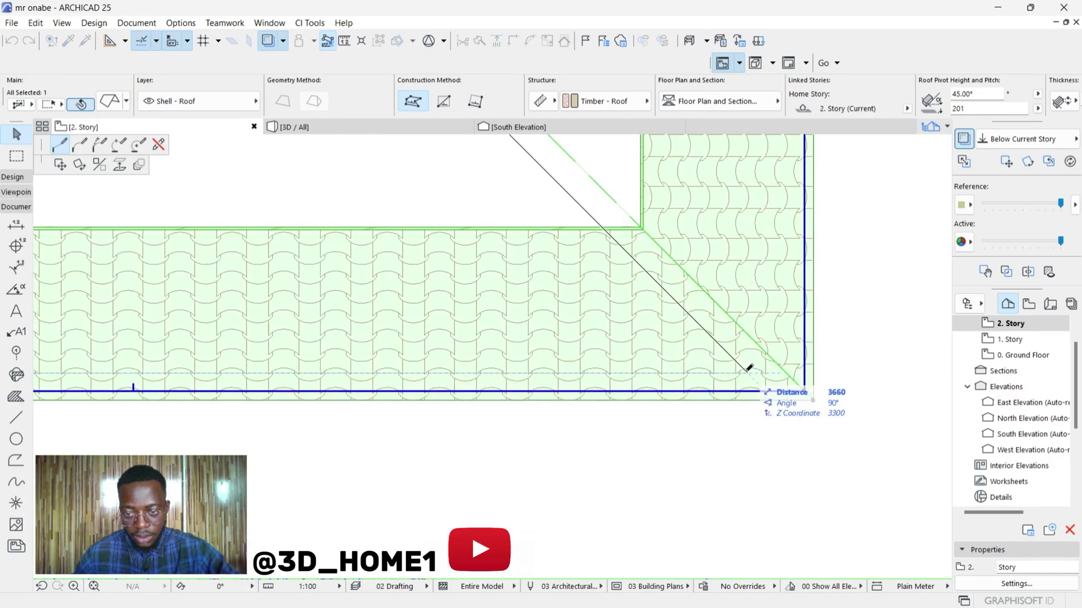
pyautogui.click(746, 372)
pyautogui.scroll(-4, 748, 370)
pyautogui.scroll(2, 307, 367)
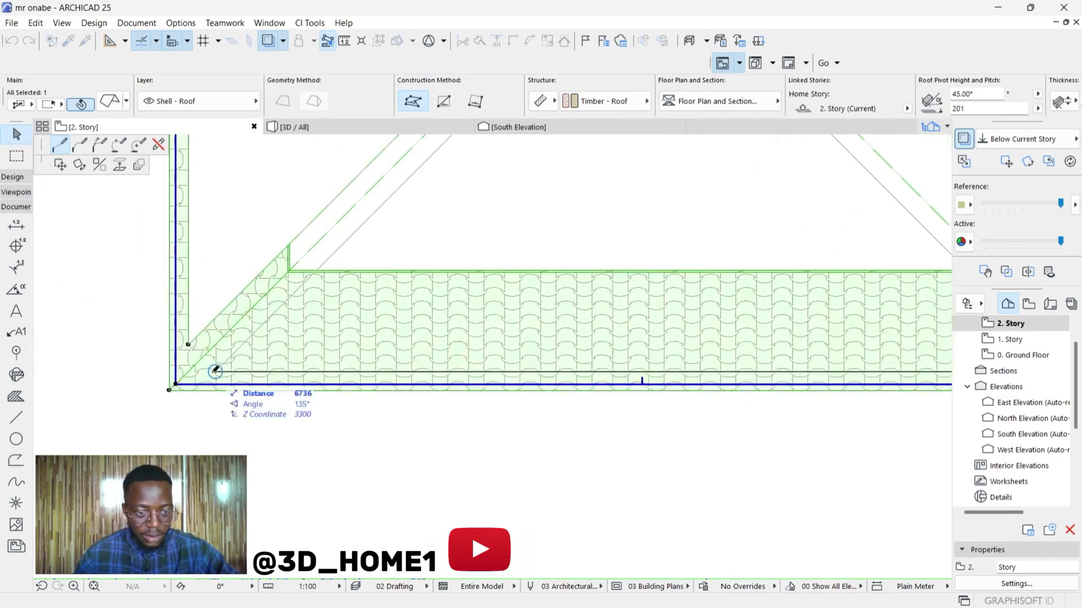
pyautogui.click(215, 370)
pyautogui.scroll(-4, 261, 391)
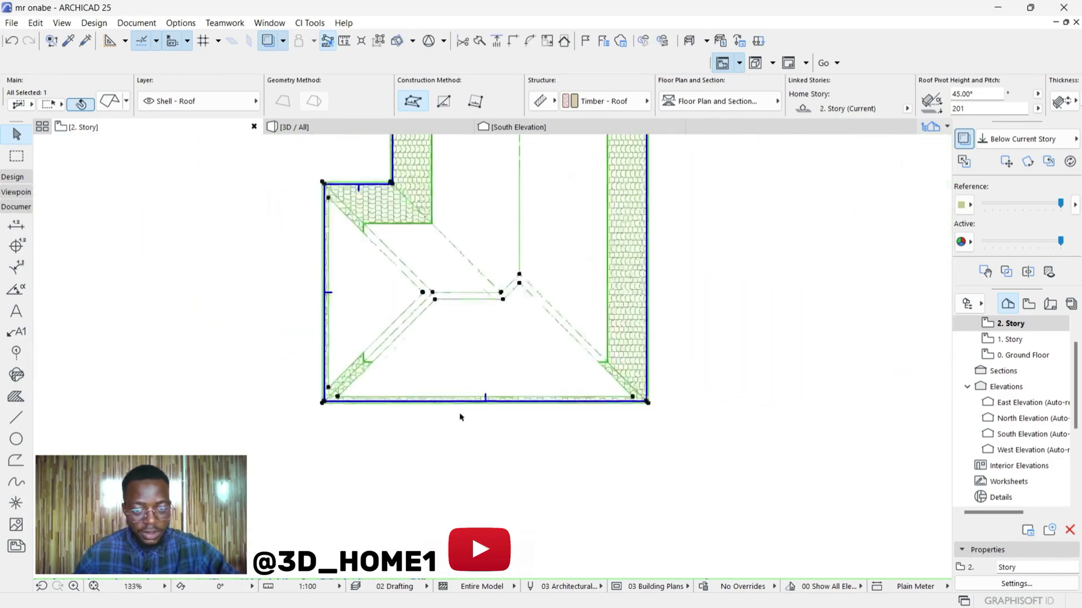
pyautogui.click(660, 326)
# Start a polyline at the lower-left wing's upper-left corner, tracing the hip line to the ridge end and along the short ridge
pyautogui.scroll(4, 360, 405)
pyautogui.scroll(-3, 376, 392)
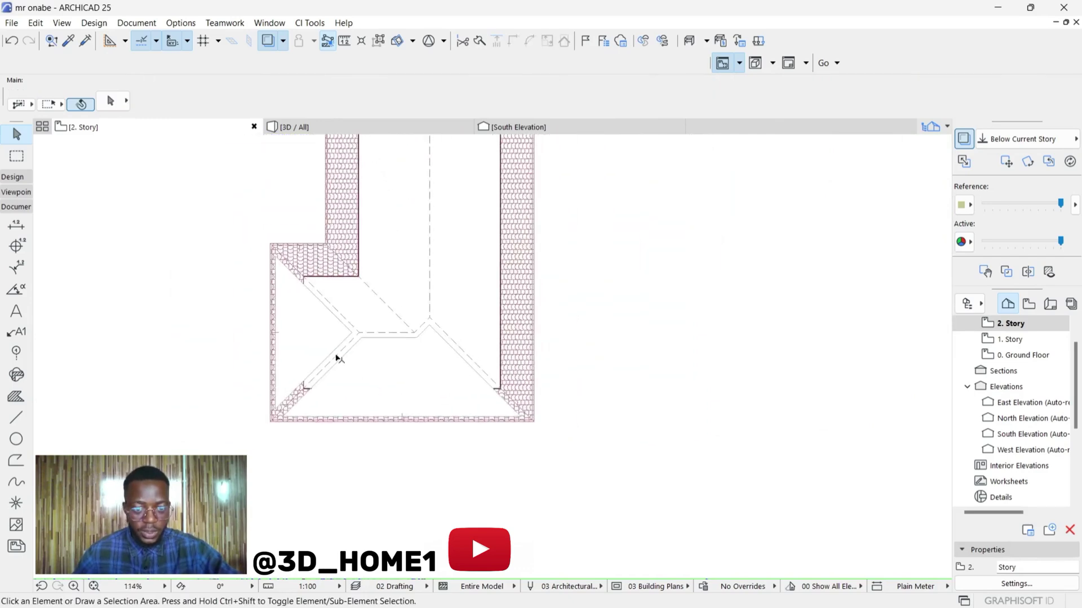
pyautogui.scroll(-4, 425, 357)
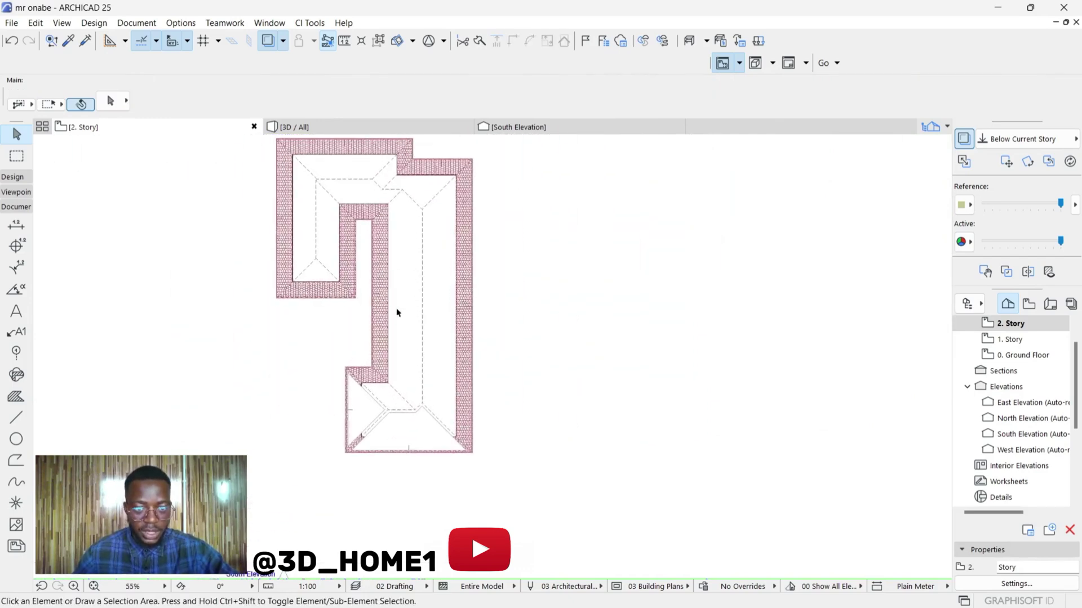
pyautogui.scroll(4, 396, 386)
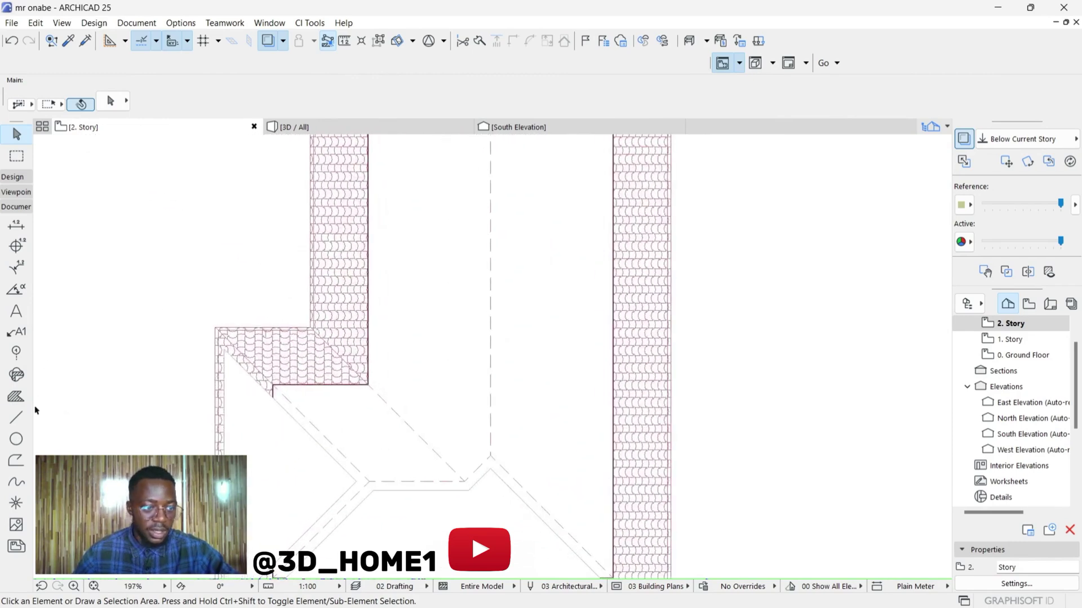
pyautogui.scroll(5, 197, 370)
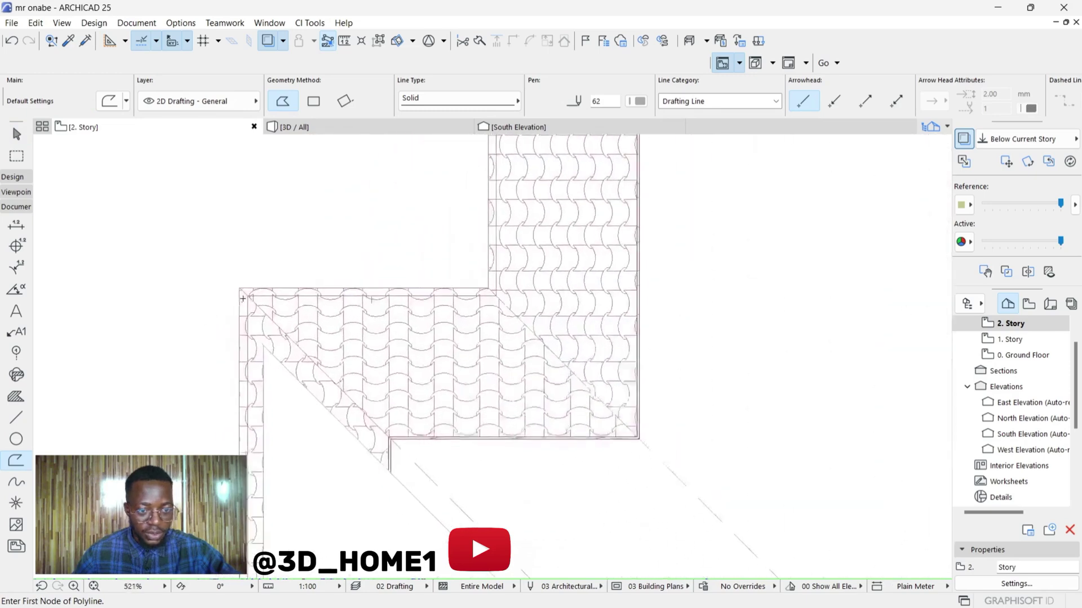
pyautogui.click(240, 285)
pyautogui.scroll(-3, 299, 349)
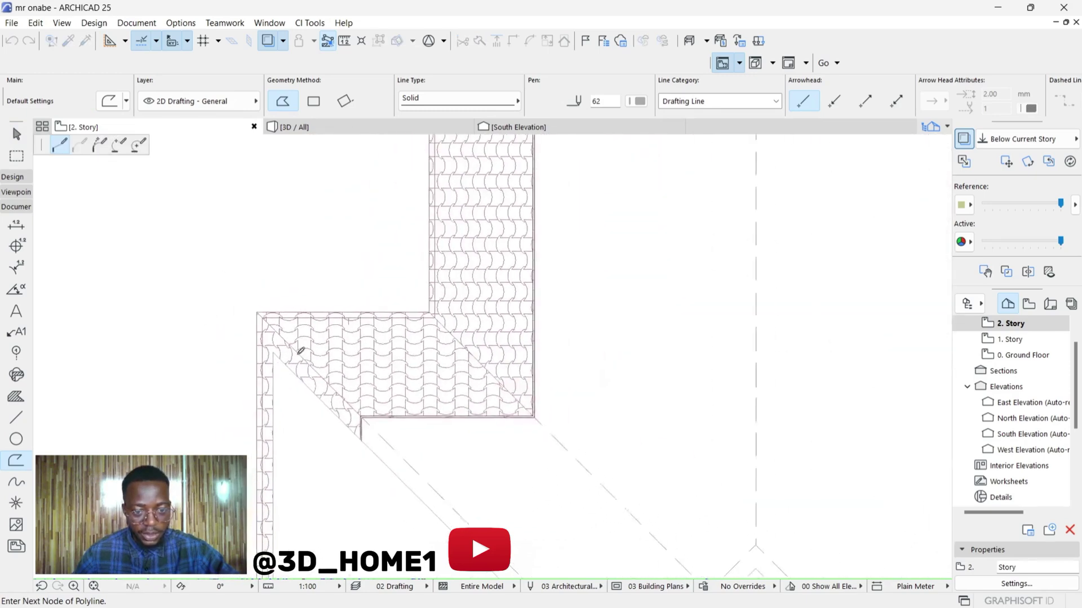
pyautogui.scroll(1, 409, 459)
pyautogui.click(394, 455)
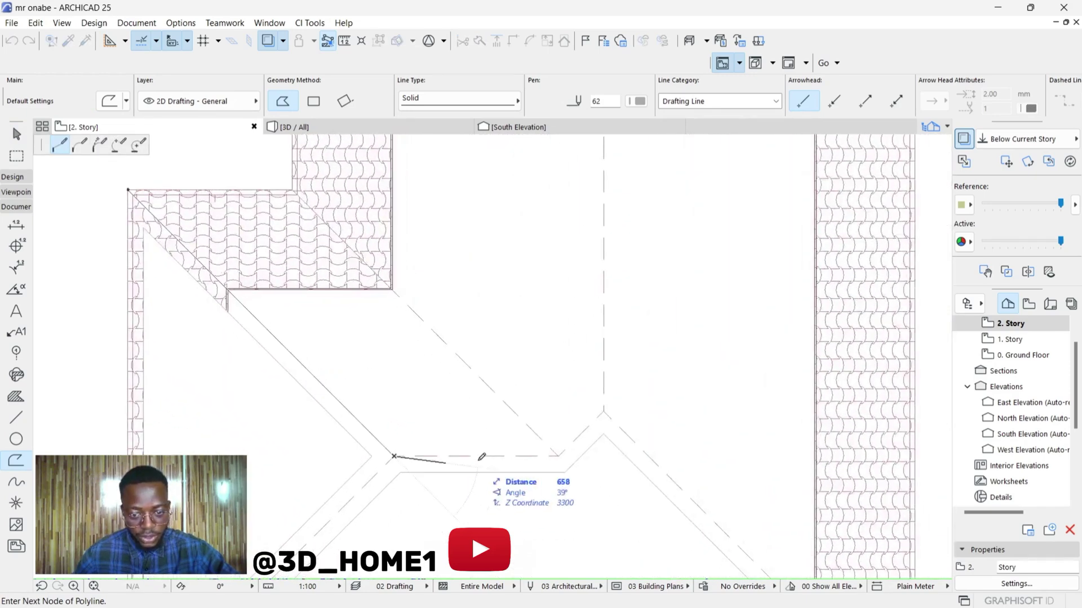
pyautogui.scroll(2, 558, 451)
pyautogui.click(559, 455)
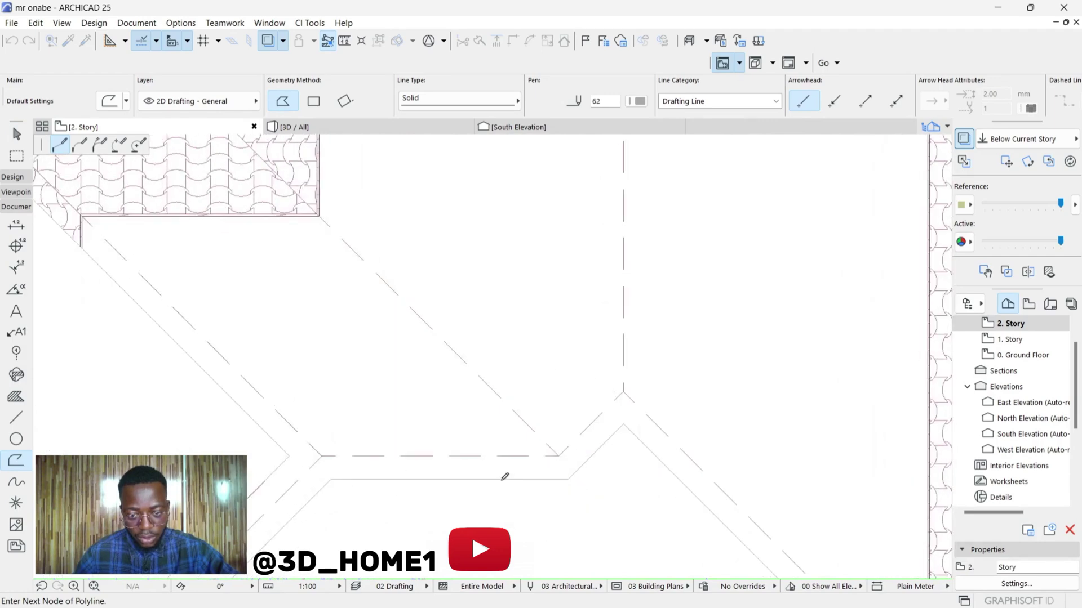
# Continue the polyline along the 601 mm diagonal and up the full length of the long central ridge to its upper end
pyautogui.scroll(-3, 502, 479)
pyautogui.scroll(4, 562, 434)
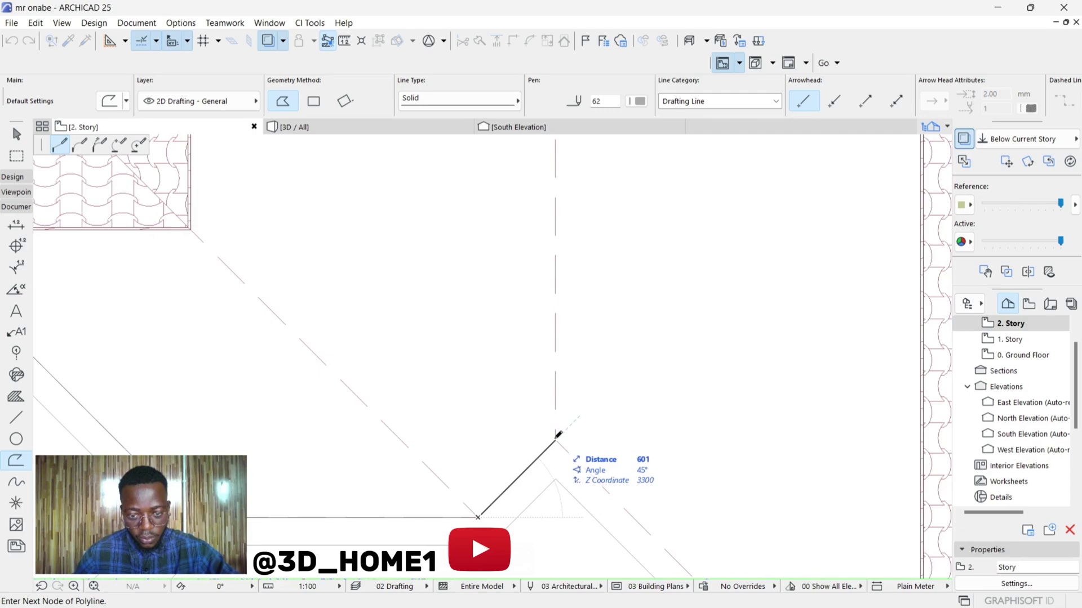
pyautogui.click(558, 435)
pyautogui.scroll(-3, 557, 437)
pyautogui.scroll(2, 518, 300)
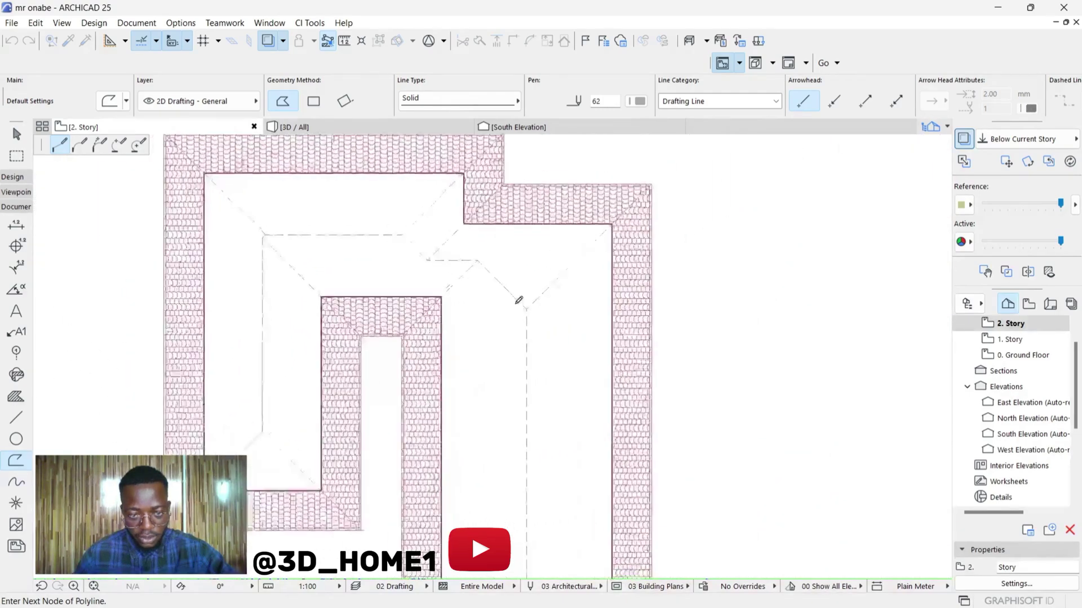
pyautogui.scroll(2, 519, 300)
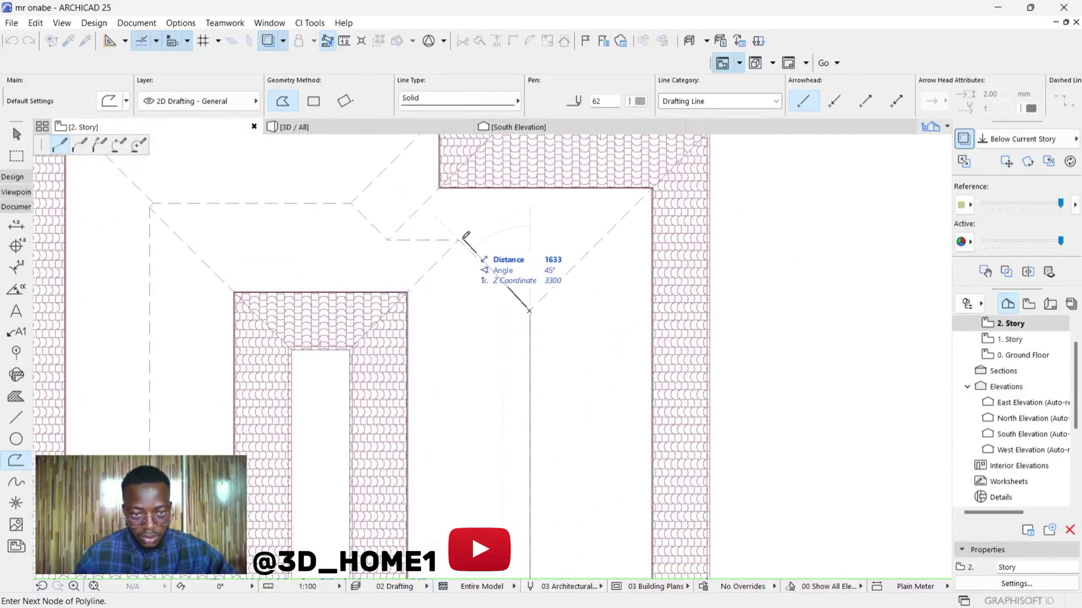
# Continue the polyline along the 1633 mm diagonal, the short ridge and the next diagonal, and across the upper ridge to its left end
pyautogui.scroll(3, 398, 239)
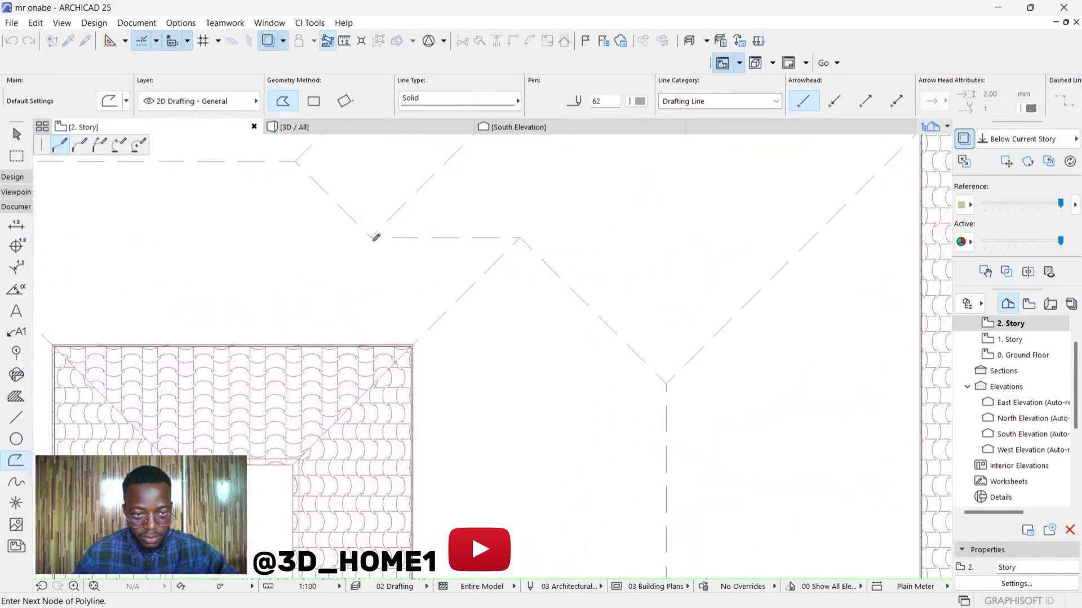
pyautogui.click(375, 234)
pyautogui.scroll(-3, 369, 202)
pyautogui.scroll(3, 366, 229)
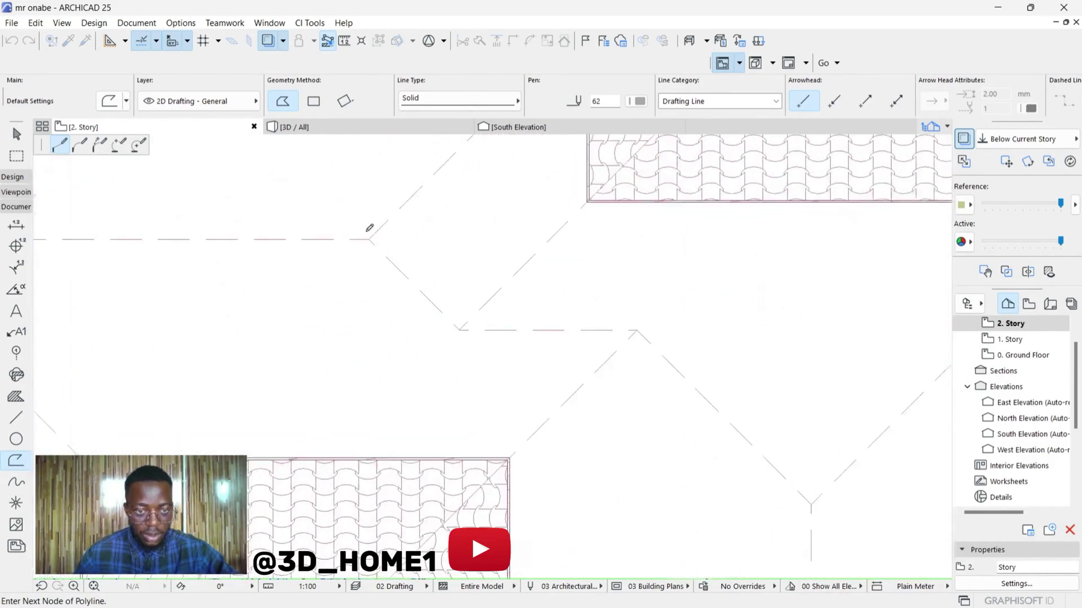
pyautogui.scroll(-3, 462, 237)
pyautogui.scroll(4, 386, 253)
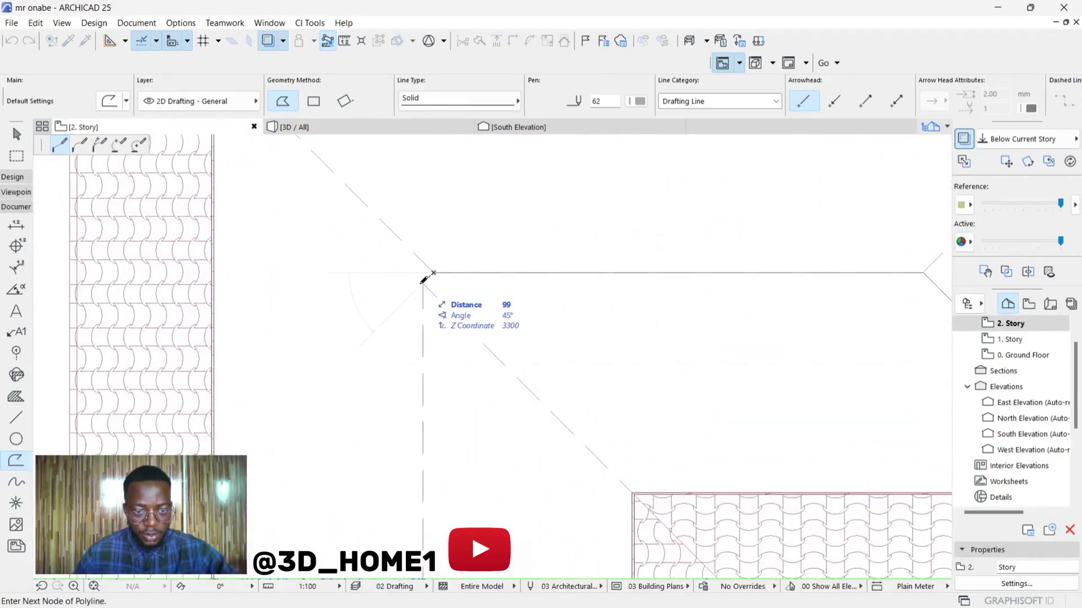
# Continue the polyline down the upper-left wing's ridge and along its hip line to the wing's outer lower-right corner
pyautogui.scroll(-3, 415, 235)
pyautogui.scroll(4, 422, 321)
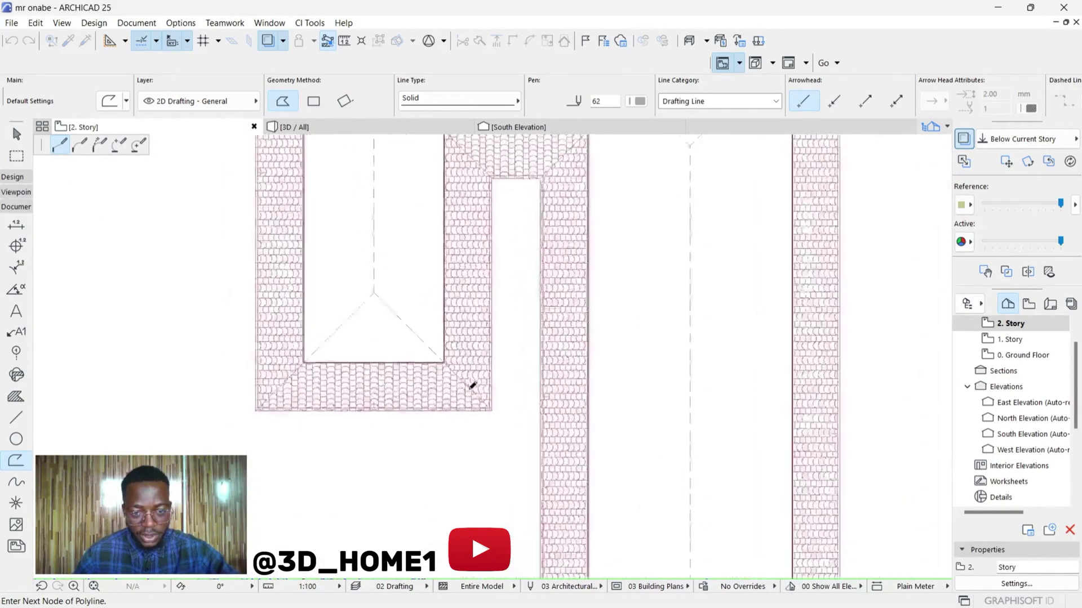
pyautogui.scroll(3, 490, 403)
pyautogui.click(516, 434)
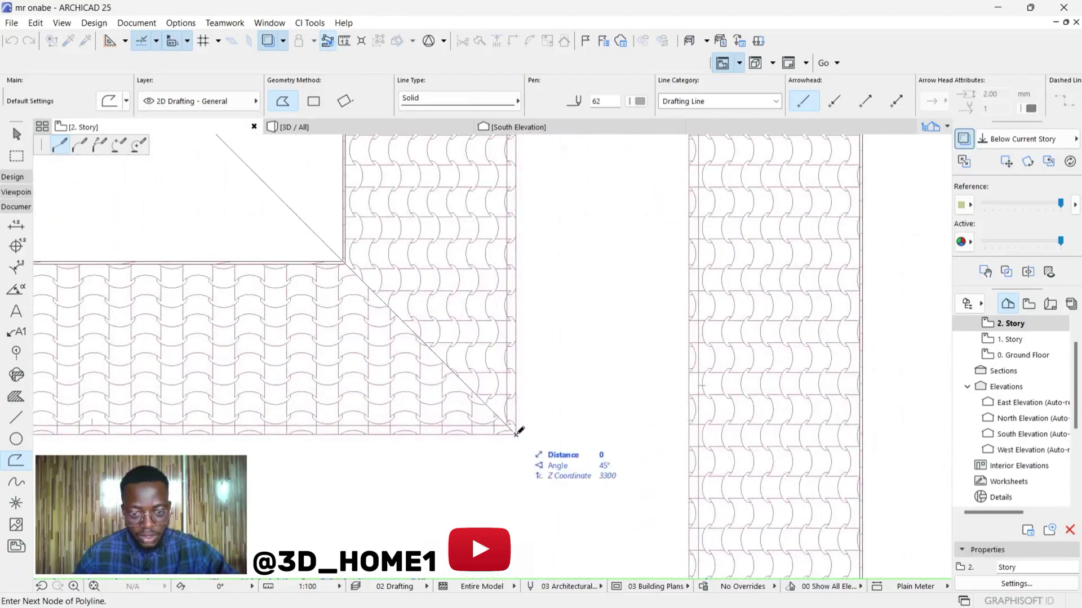
# Trace the polyline around the narrow recess: up its left edge, 950 mm across its top and down to the lower inner corner
pyautogui.scroll(-4, 516, 439)
pyautogui.scroll(4, 523, 304)
pyautogui.scroll(1, 499, 358)
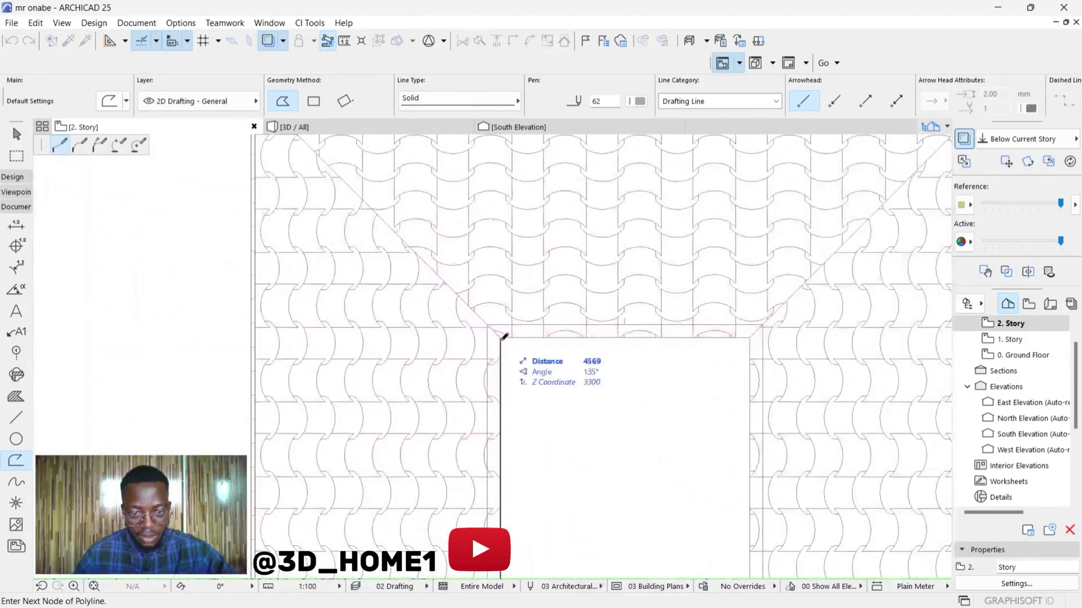
pyautogui.scroll(-2, 504, 335)
pyautogui.scroll(3, 620, 315)
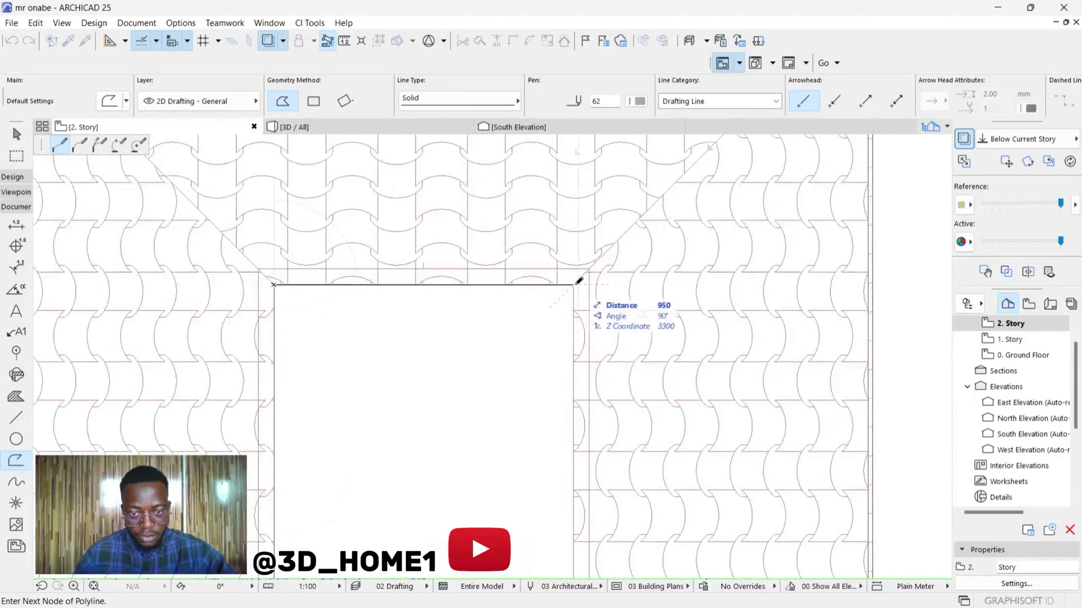
pyautogui.scroll(-5, 575, 280)
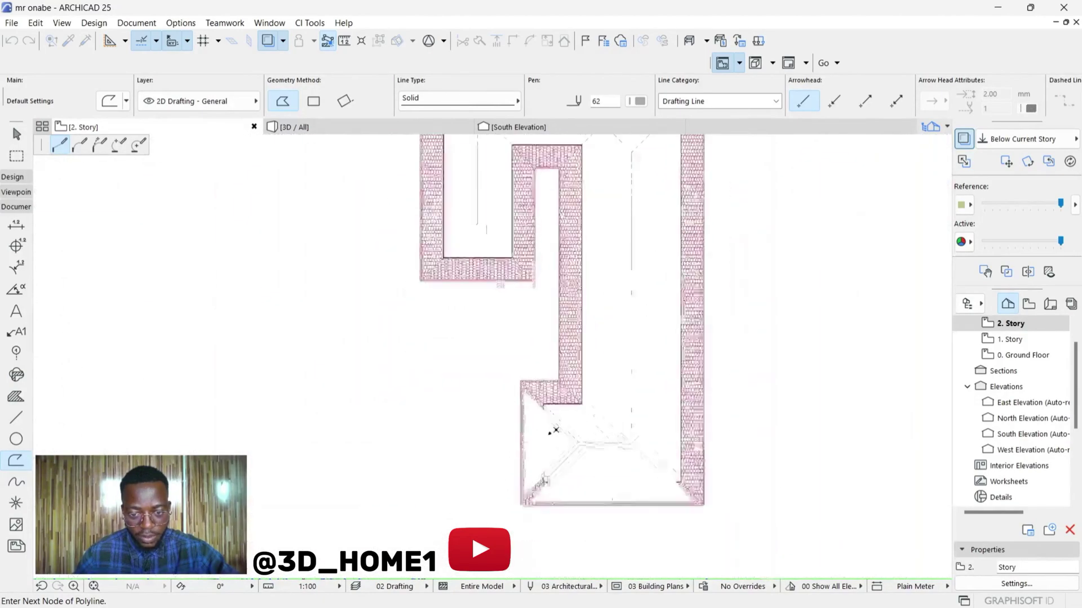
pyautogui.scroll(3, 553, 432)
pyautogui.scroll(3, 584, 306)
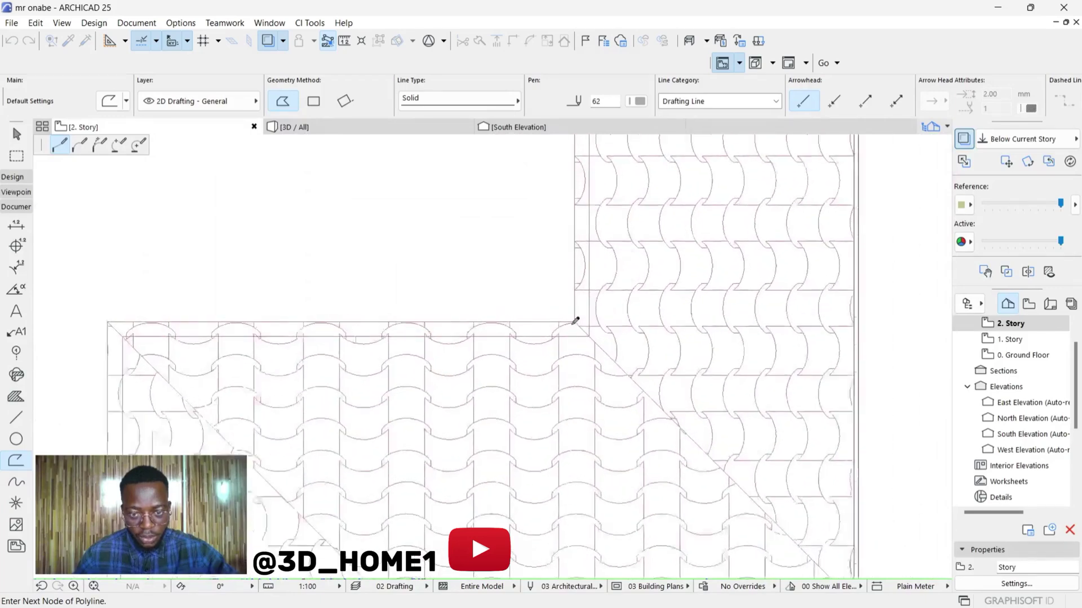
# Close the polyline with a 1560 mm segment ending at the lower-left wing's upper-left corner
pyautogui.scroll(-5, 575, 317)
pyautogui.scroll(6, 350, 332)
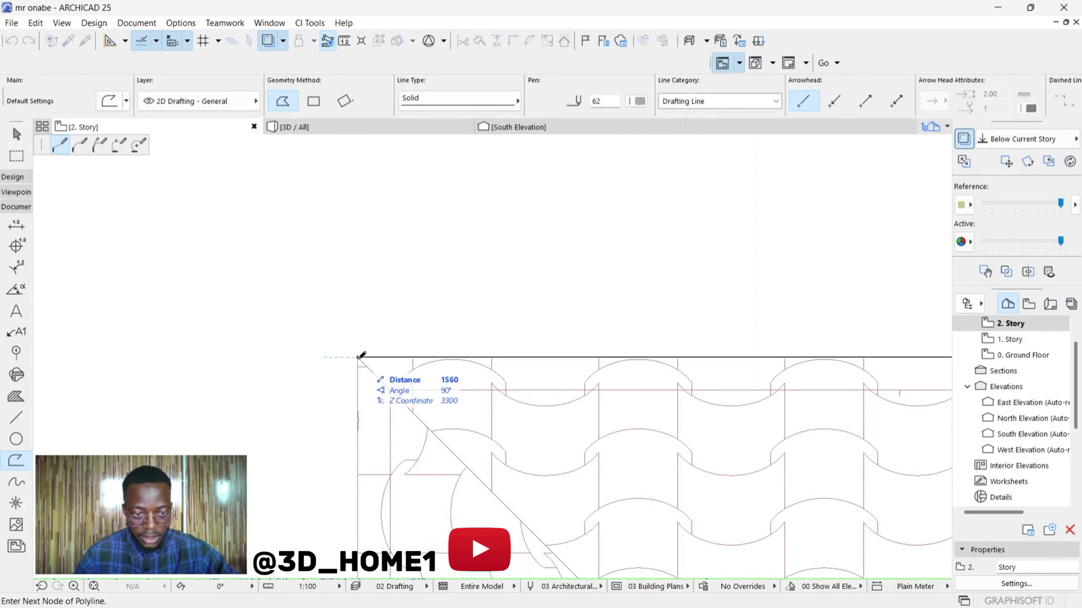
pyautogui.click(359, 358)
pyautogui.scroll(-3, 308, 362)
pyautogui.scroll(-4, 402, 374)
pyautogui.press('Escape')
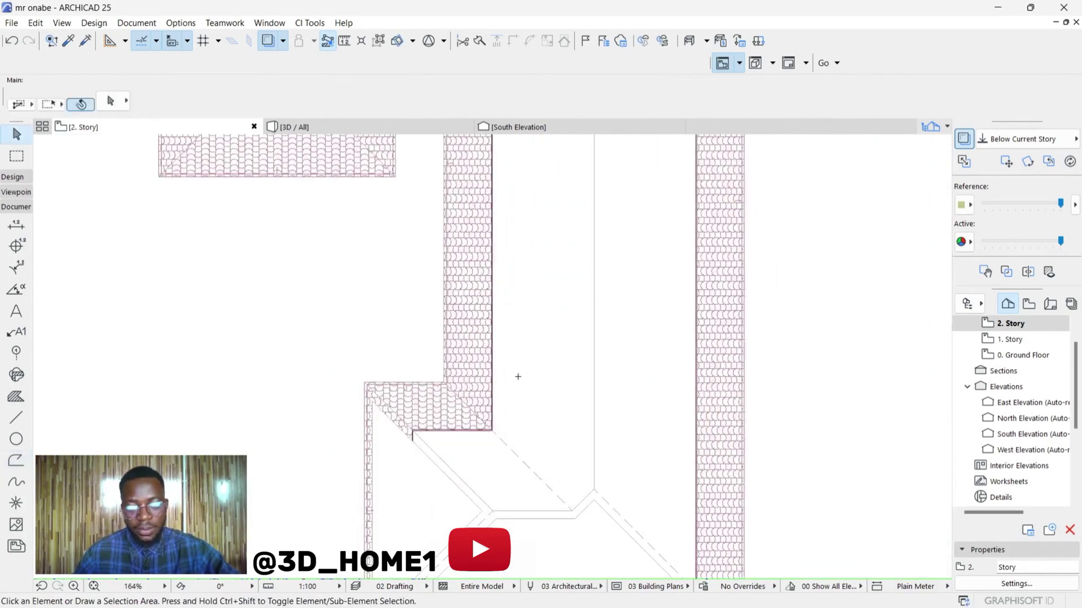
# Offset the closed face outline inward by 150 mm and deselect it
pyautogui.click(593, 372)
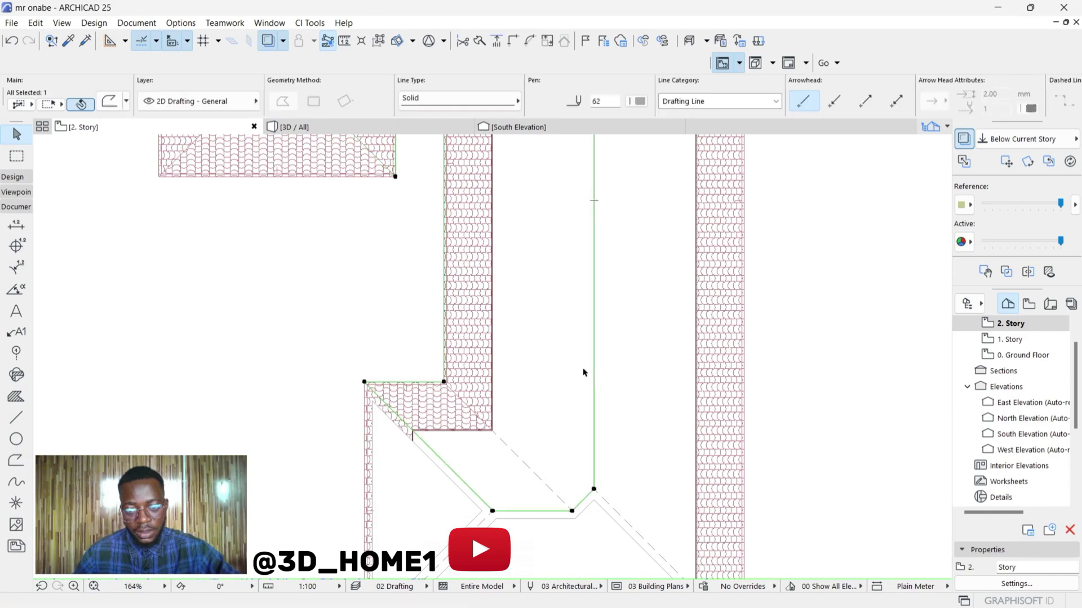
pyautogui.click(593, 366)
pyautogui.scroll(-4, 583, 360)
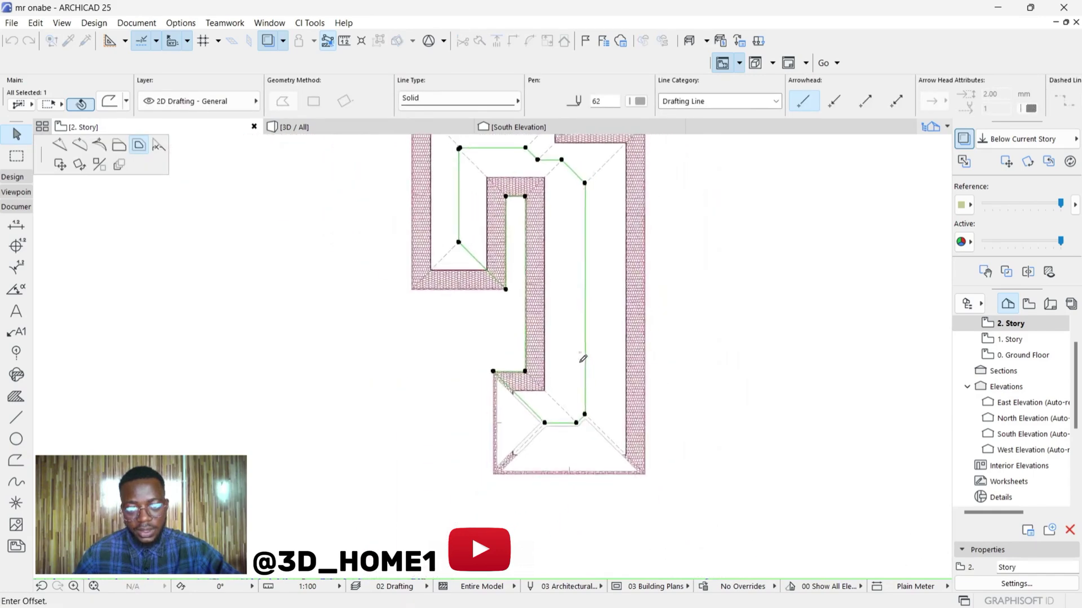
pyautogui.scroll(4, 586, 345)
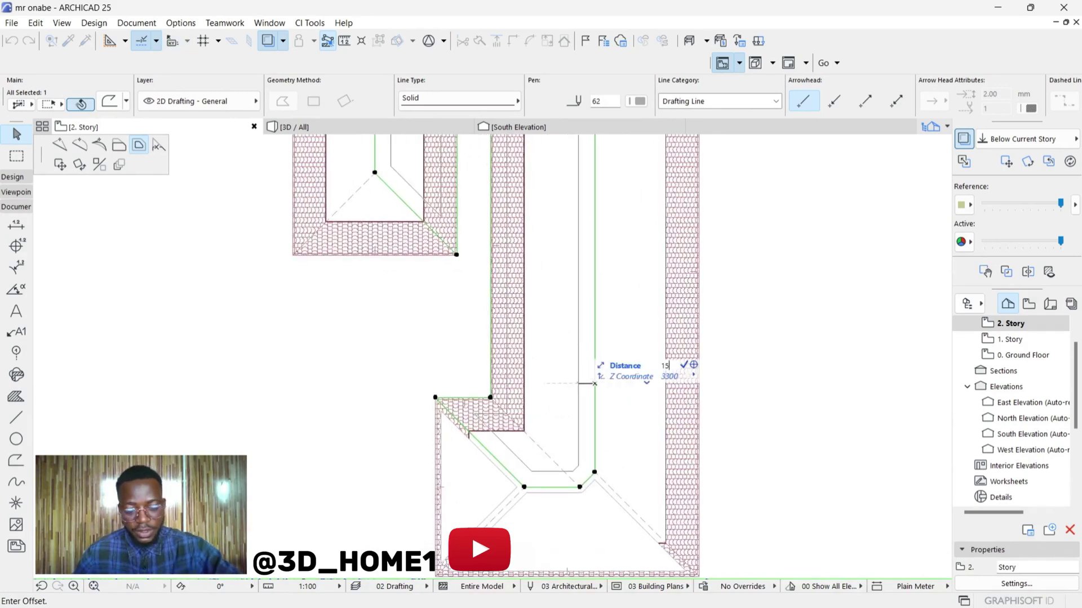
pyautogui.write('150')
pyautogui.press('Return')
pyautogui.press('Escape')
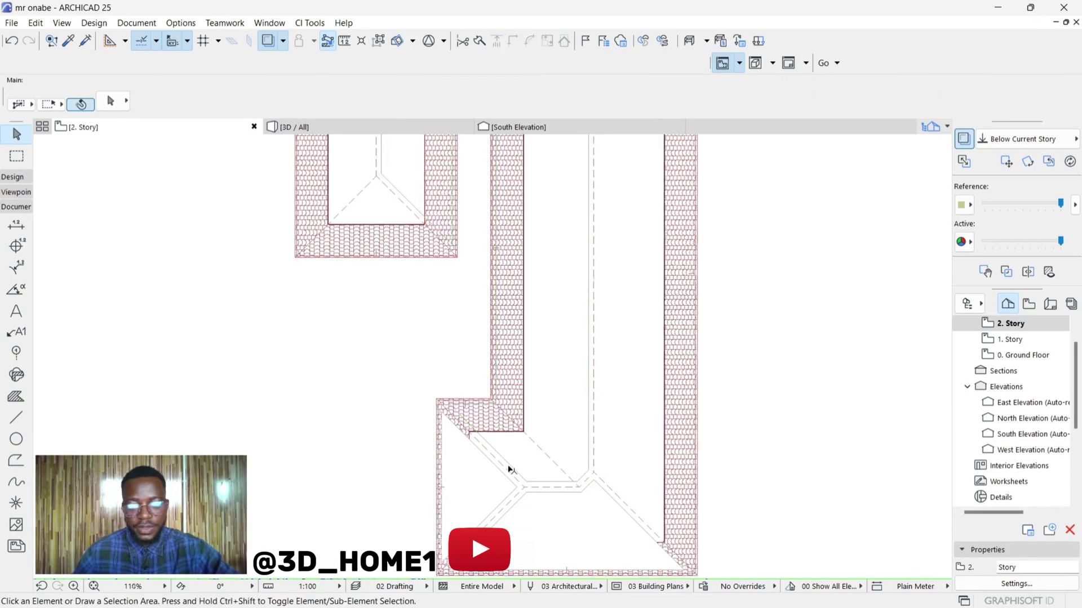
# Select the copied roof and begin a Subtract from Polygon outline at the inset outline's upper-left corner in the lower-left wing
pyautogui.scroll(-3, 507, 285)
pyautogui.scroll(5, 514, 222)
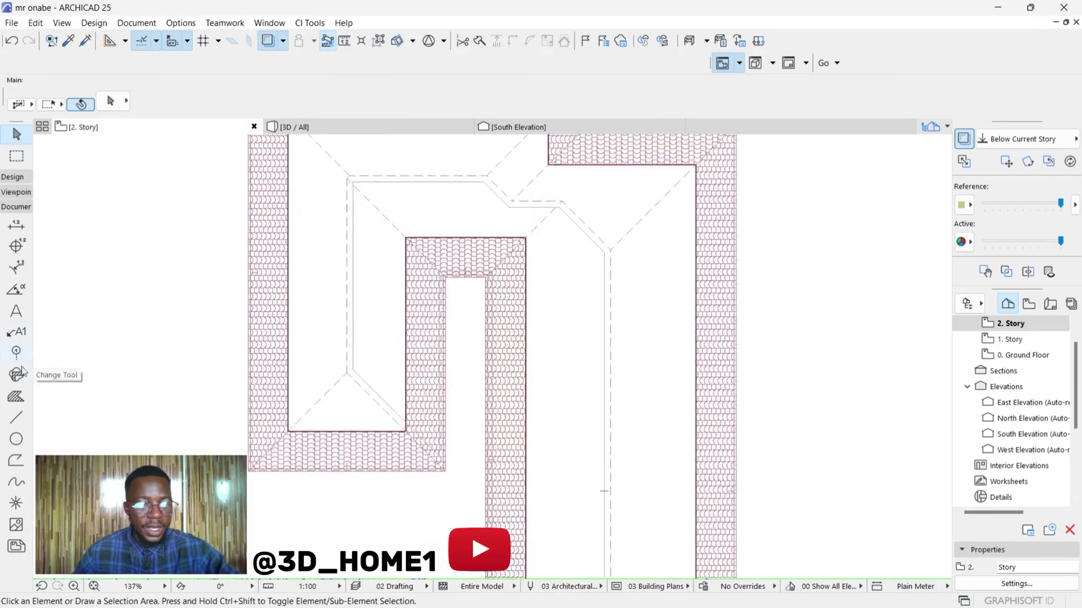
pyautogui.scroll(-3, 394, 422)
pyautogui.click(476, 410)
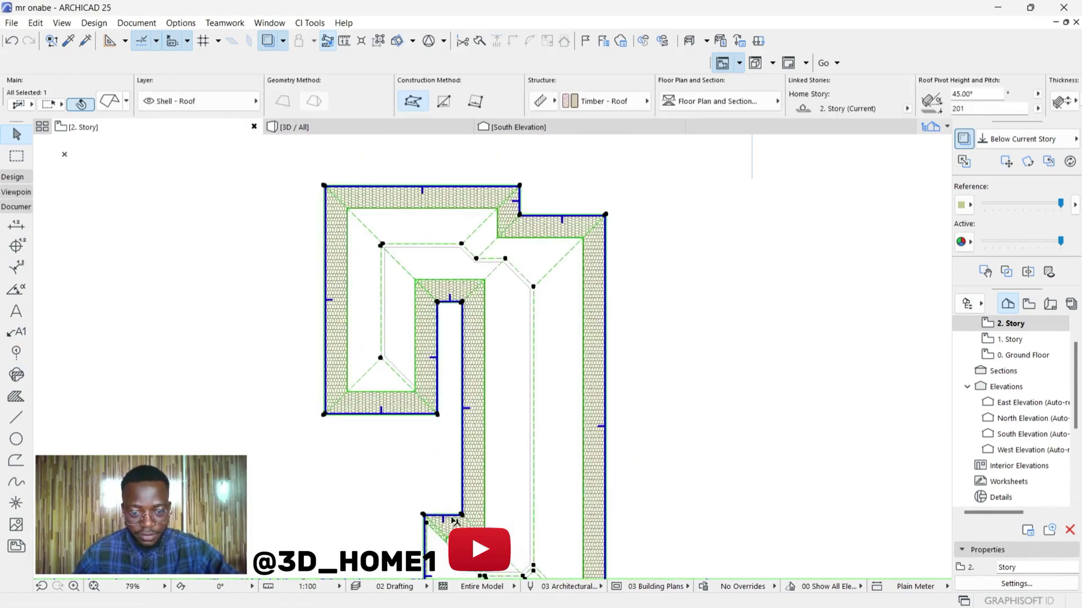
pyautogui.scroll(8, 400, 485)
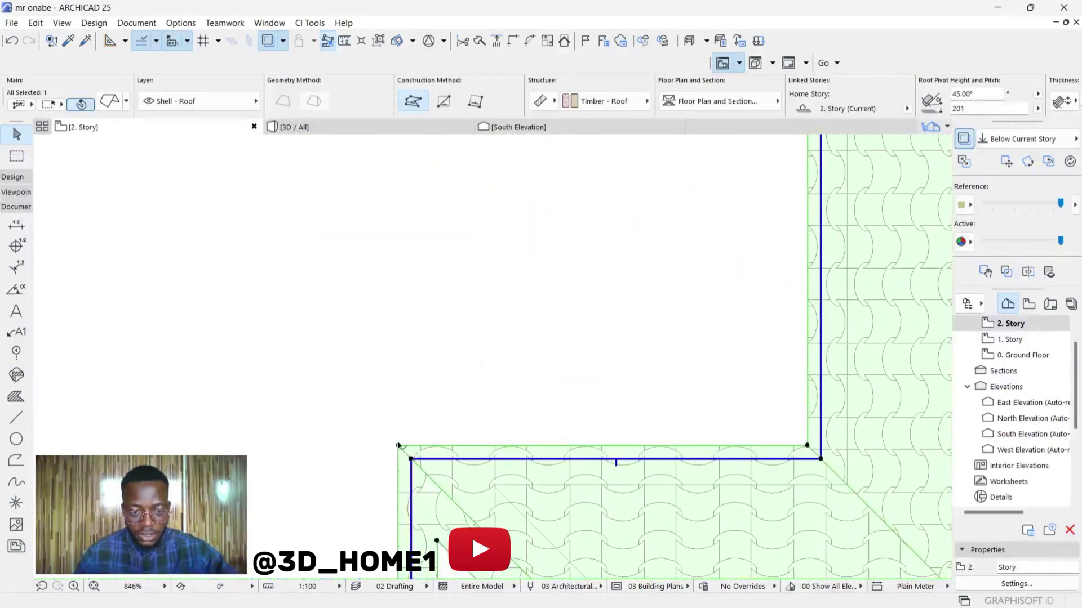
pyautogui.click(398, 445)
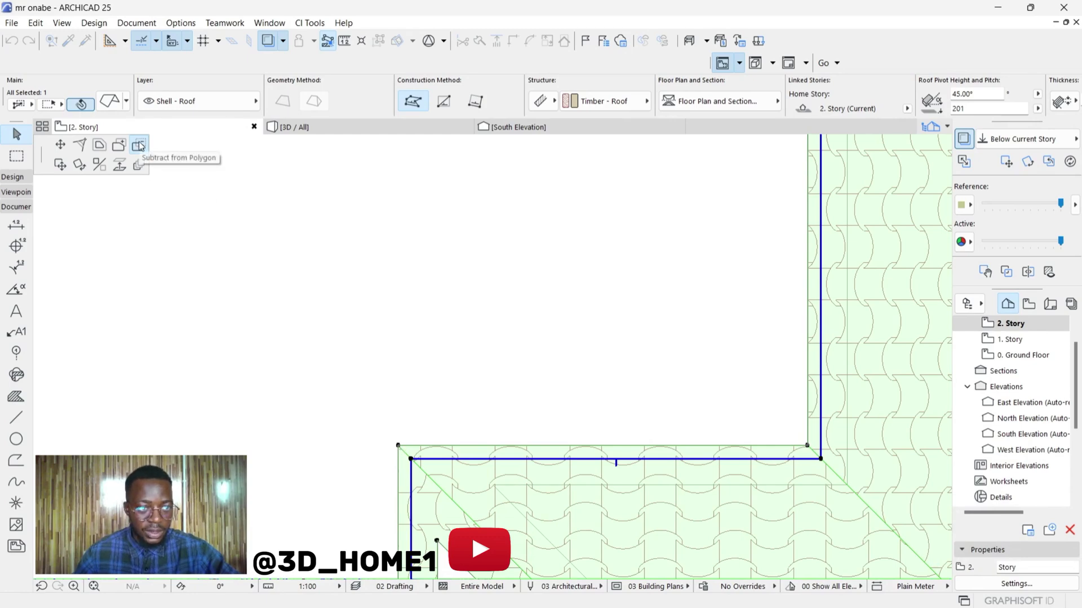
pyautogui.scroll(-3, 358, 323)
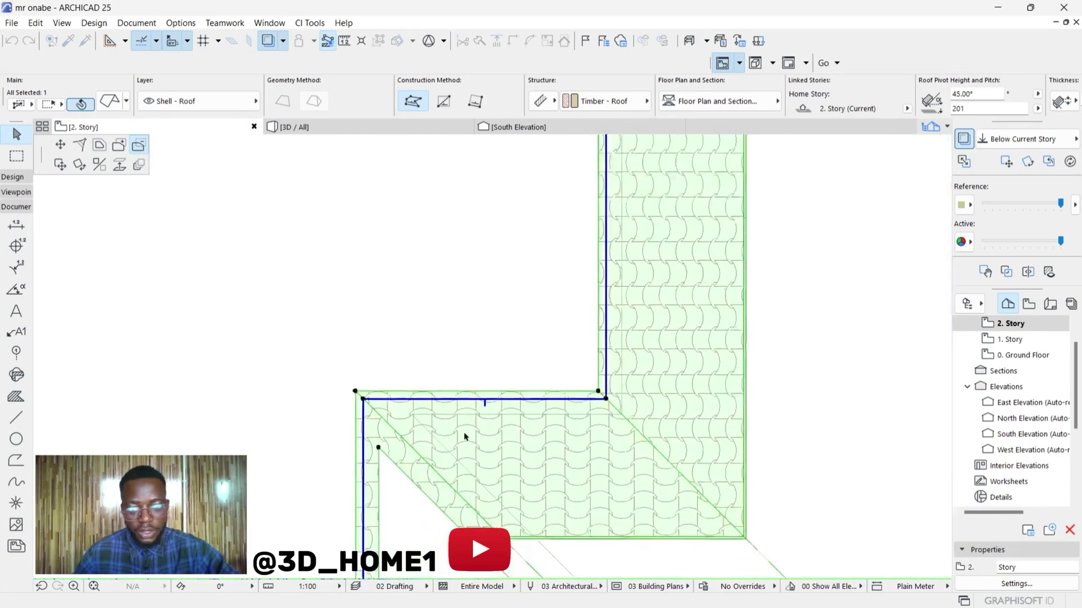
pyautogui.scroll(3, 466, 437)
pyautogui.scroll(-4, 342, 405)
pyautogui.scroll(-2, 387, 389)
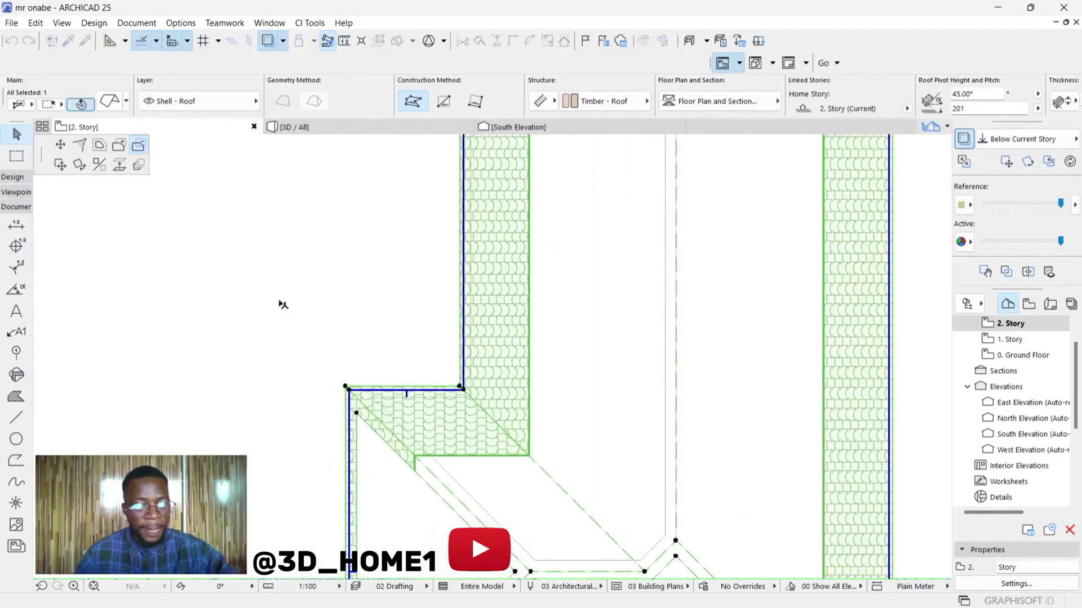
pyautogui.scroll(8, 380, 416)
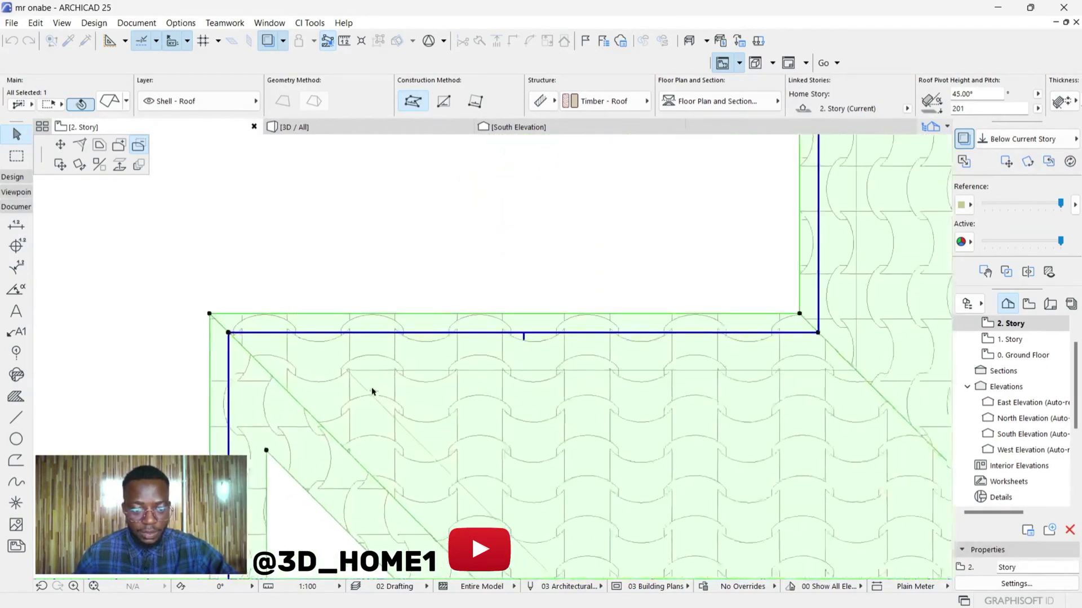
pyautogui.scroll(2, 336, 365)
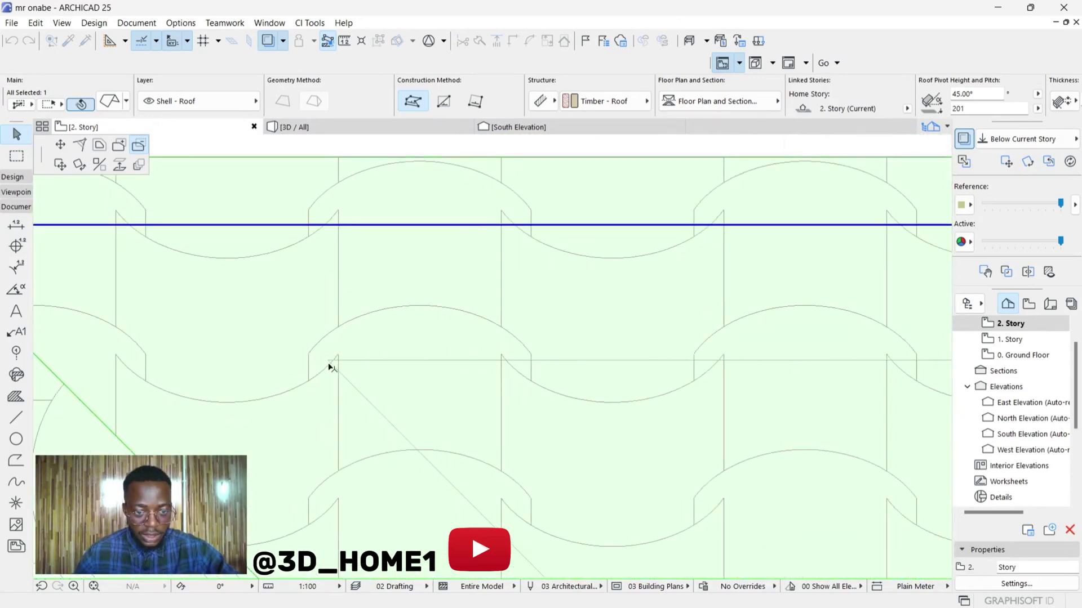
# Trace the subtraction outline down the inset hip line and along the short inset ridge edge to the 477 mm diagonal
pyautogui.scroll(-8, 328, 363)
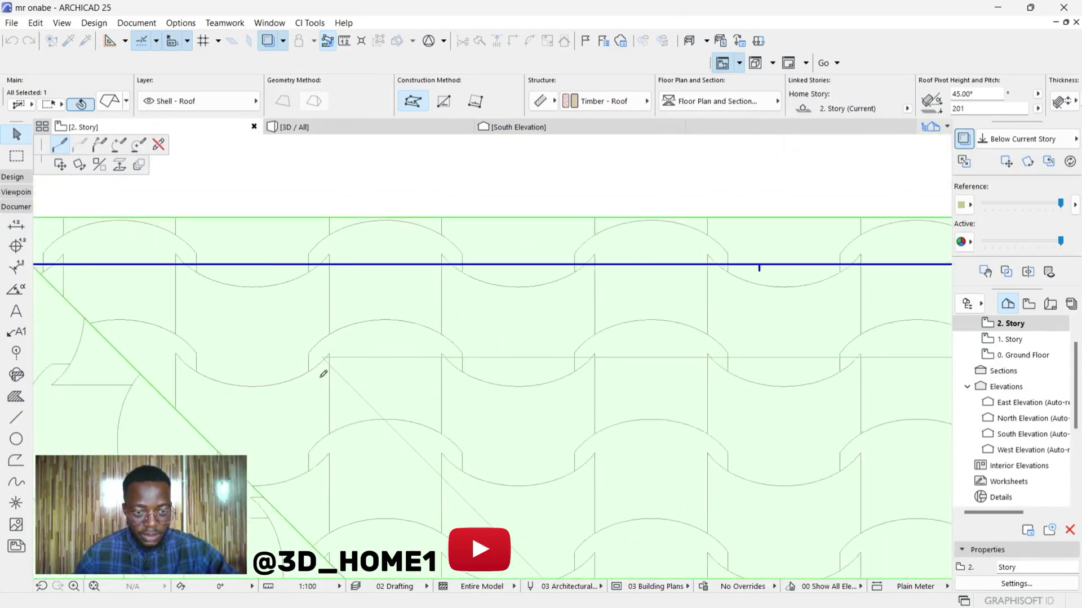
pyautogui.scroll(2, 461, 427)
pyautogui.scroll(-3, 337, 315)
pyautogui.scroll(-2, 337, 314)
pyautogui.scroll(4, 475, 449)
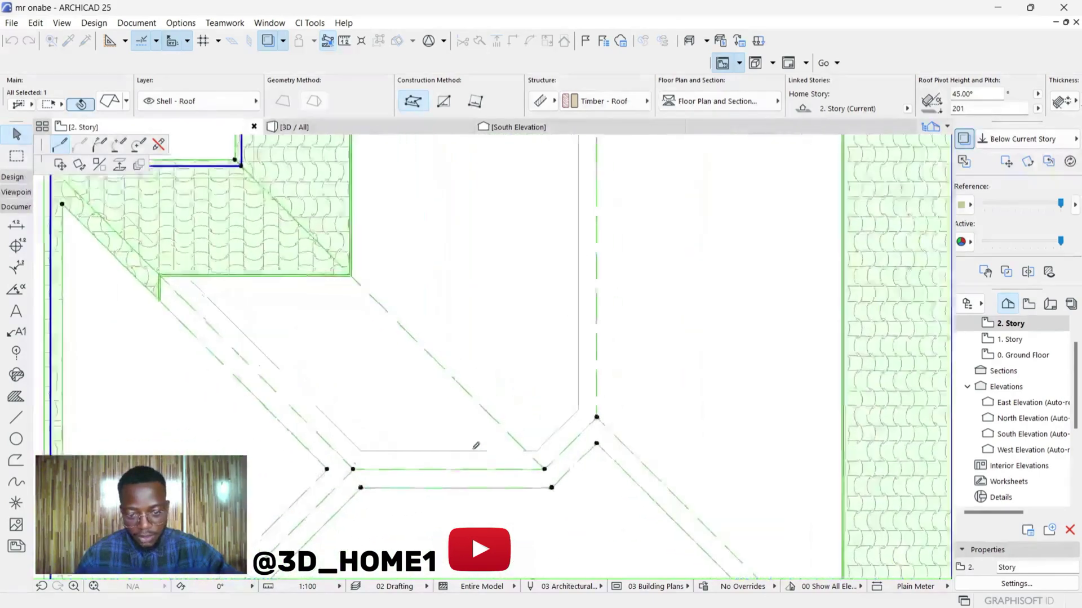
pyautogui.click(313, 451)
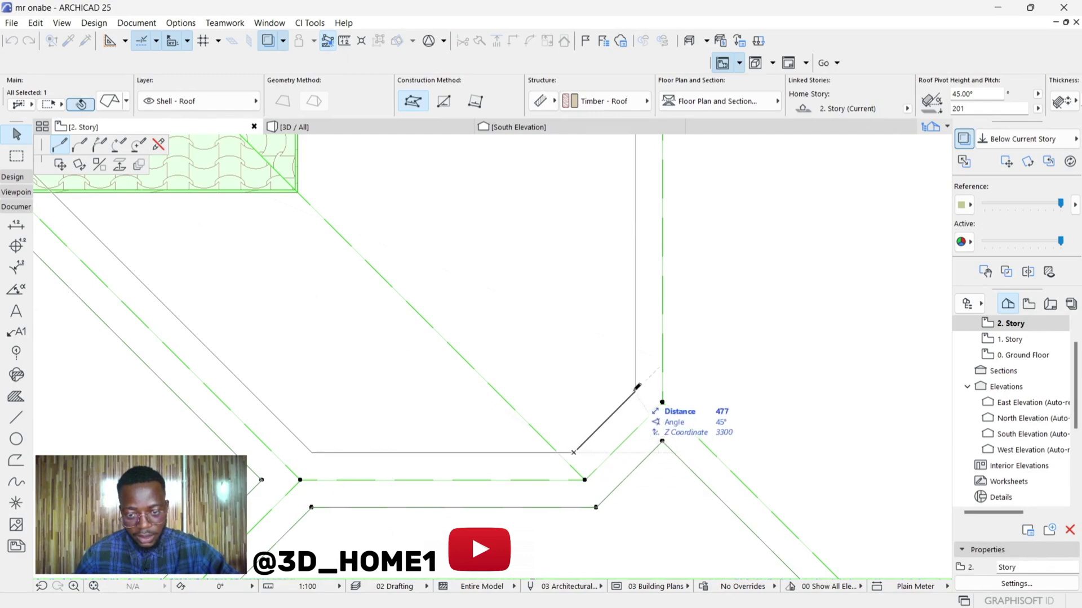
# Continue the subtraction outline up the inset long central edge, along the stepped diagonals and across the upper inset edge to its left corner
pyautogui.scroll(-5, 637, 388)
pyautogui.scroll(5, 564, 357)
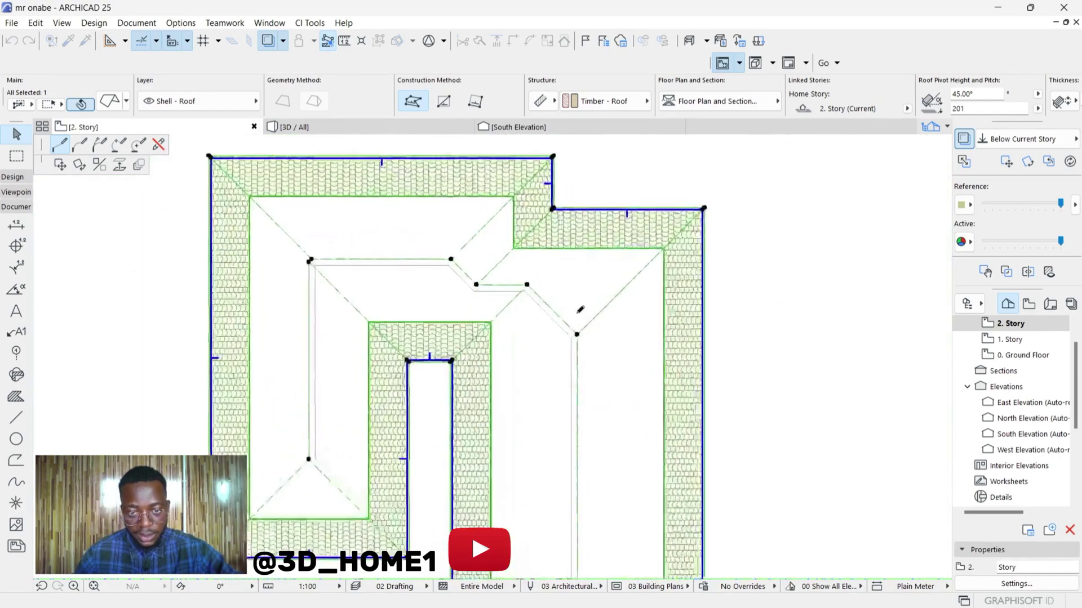
pyautogui.scroll(3, 480, 270)
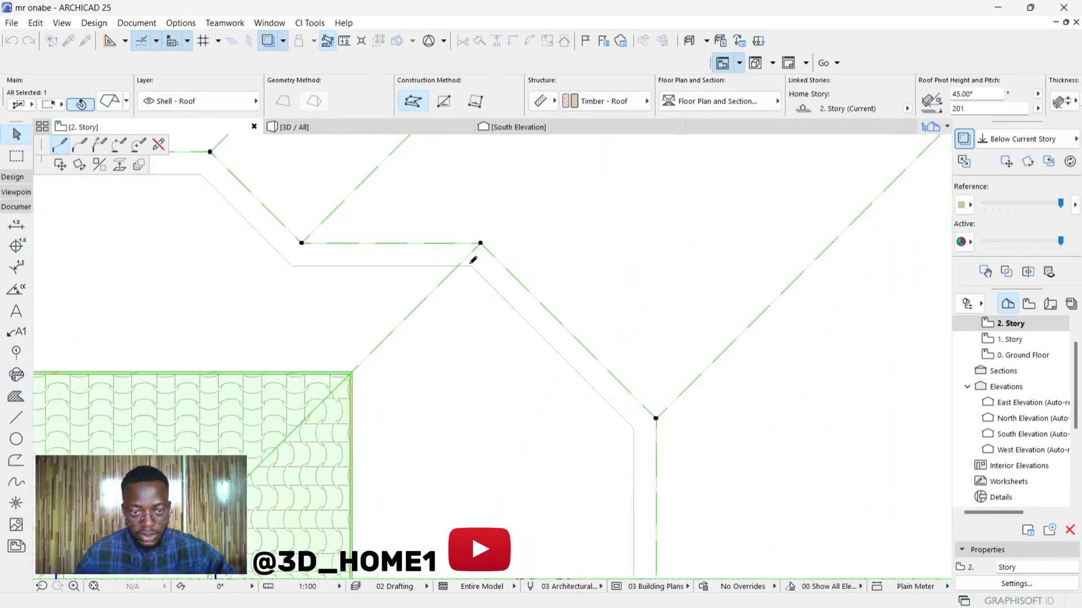
pyautogui.scroll(-4, 473, 260)
pyautogui.scroll(4, 440, 308)
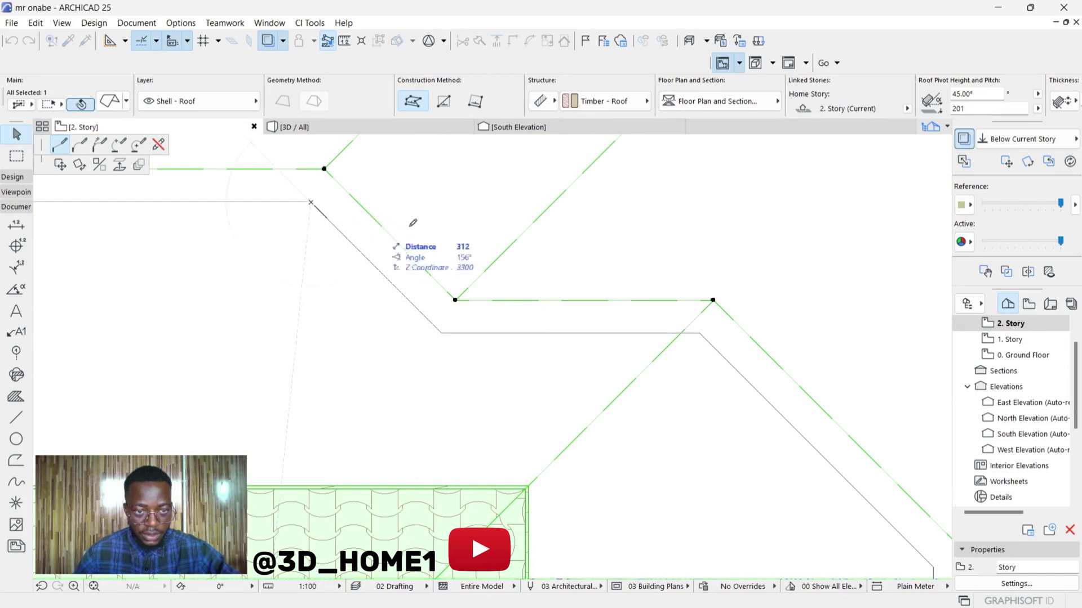
pyautogui.scroll(-3, 413, 223)
pyautogui.scroll(5, 265, 222)
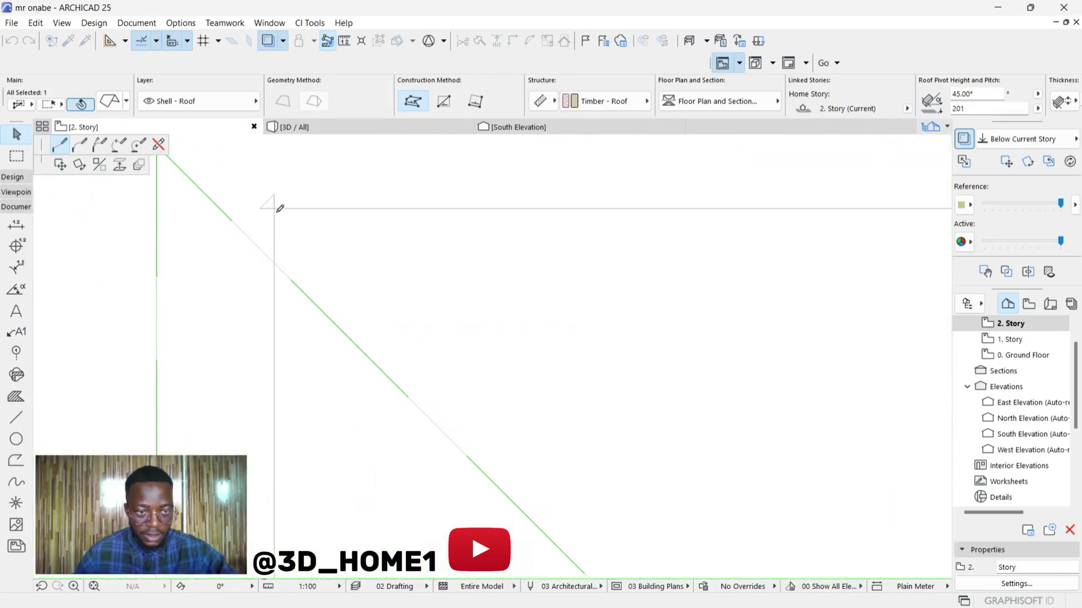
# Continue the subtraction outline down the upper-left wing's inset edge and along the 2864 mm diagonal to the inset lower-right corner
pyautogui.scroll(-4, 326, 176)
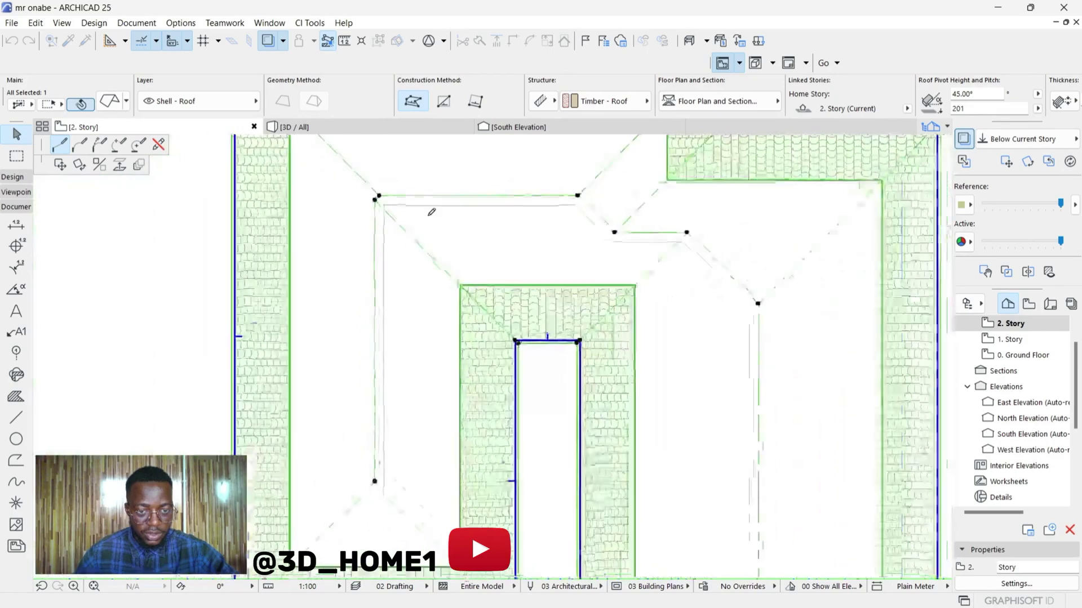
pyautogui.scroll(5, 415, 314)
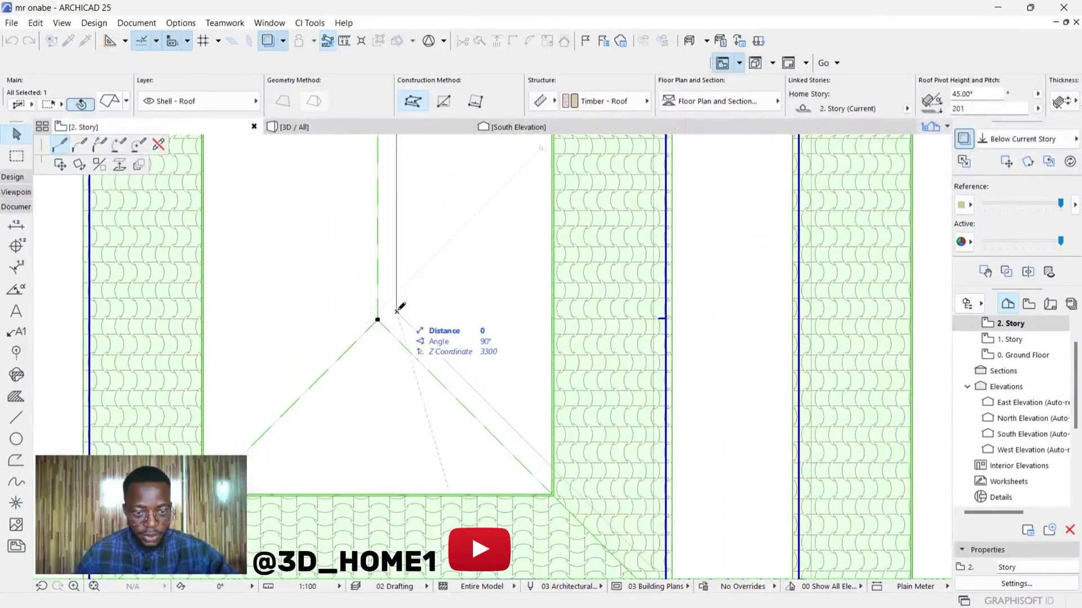
pyautogui.scroll(-3, 397, 312)
pyautogui.scroll(4, 529, 426)
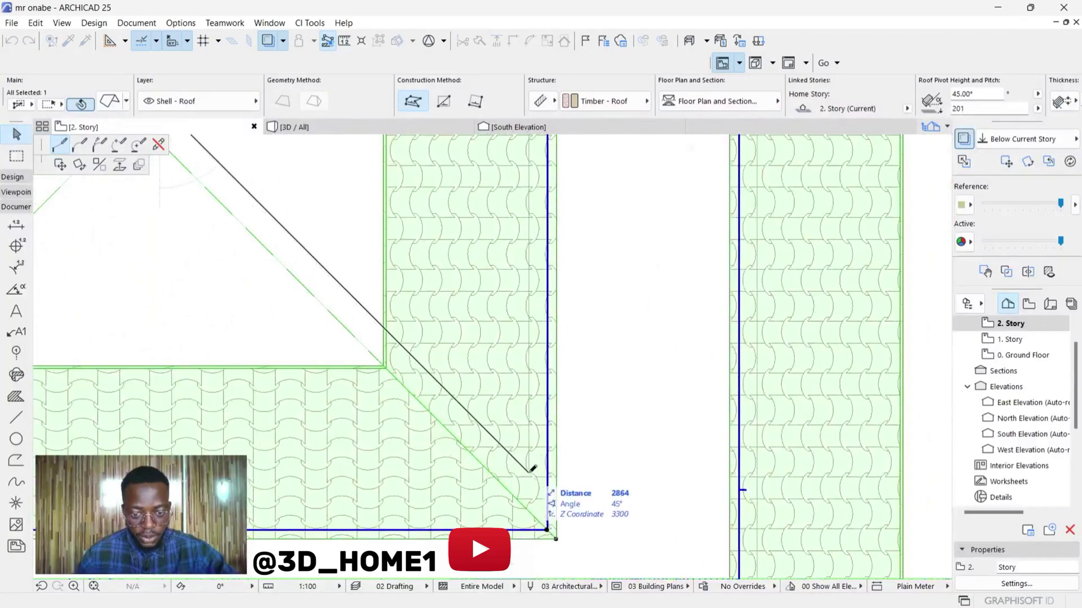
# Continue the subtraction outline around the narrow central recess and down its right side toward the lower-left wing's inset inner corner
pyautogui.scroll(-3, 533, 469)
pyautogui.scroll(4, 530, 350)
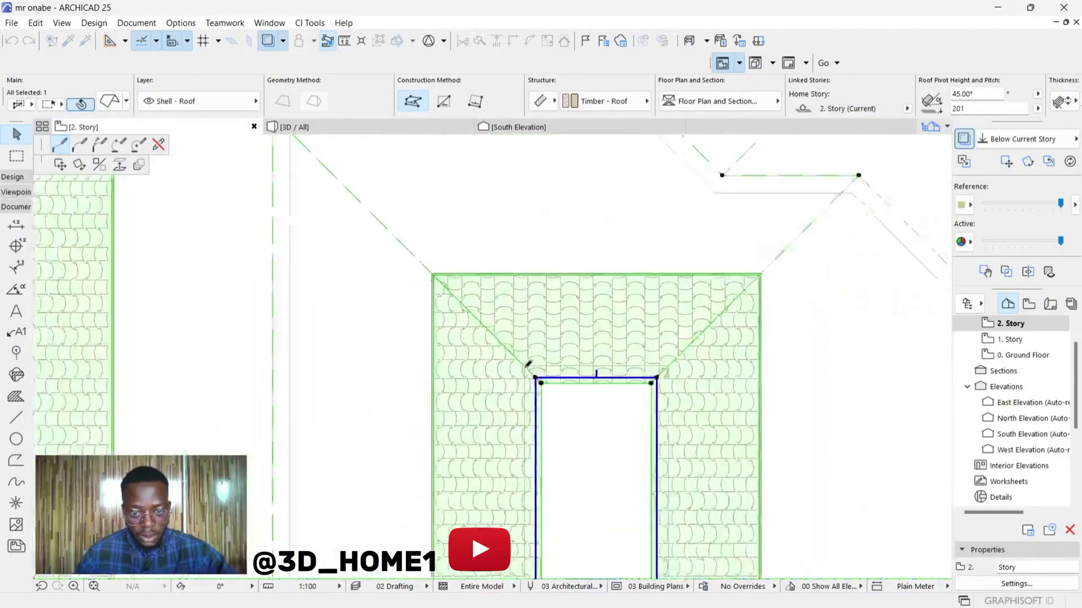
pyautogui.scroll(2, 528, 366)
pyautogui.scroll(-3, 524, 370)
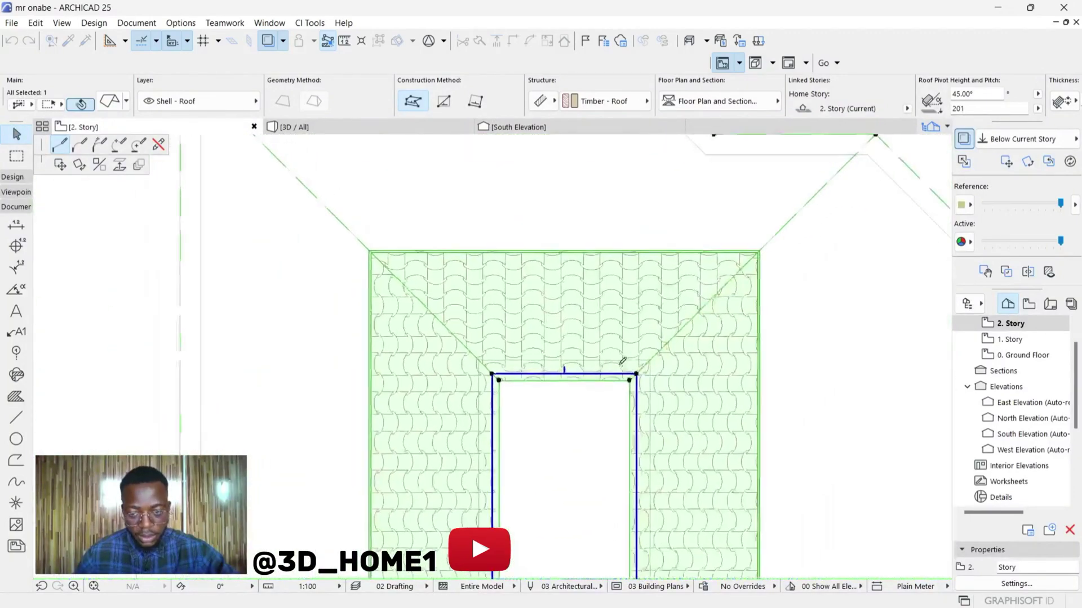
pyautogui.scroll(4, 622, 361)
pyautogui.scroll(-6, 623, 257)
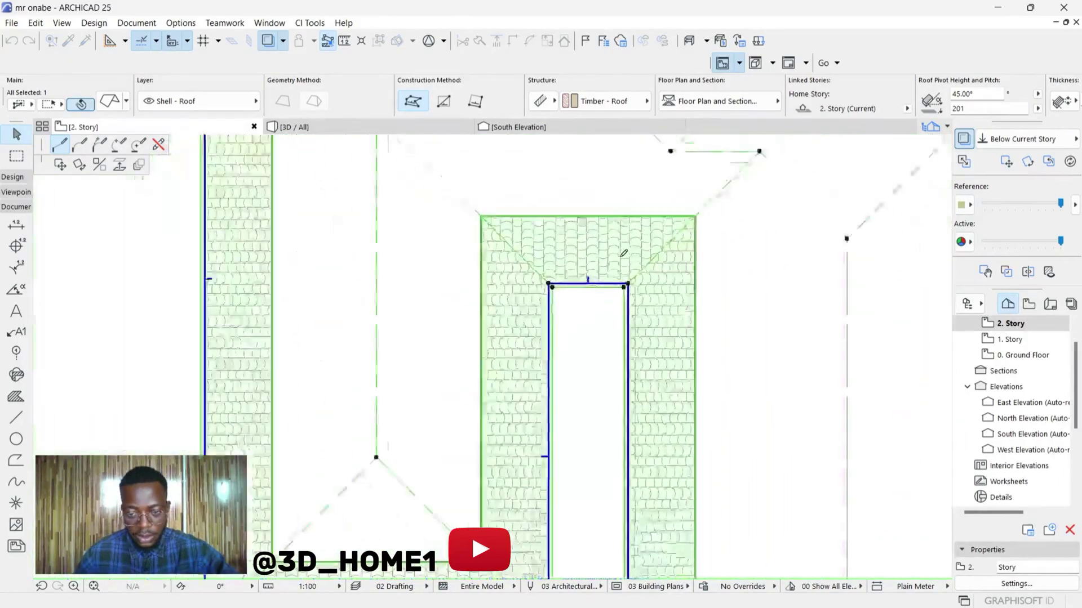
pyautogui.scroll(2, 628, 381)
pyautogui.scroll(-2, 601, 259)
pyautogui.scroll(4, 611, 475)
pyautogui.scroll(2, 622, 472)
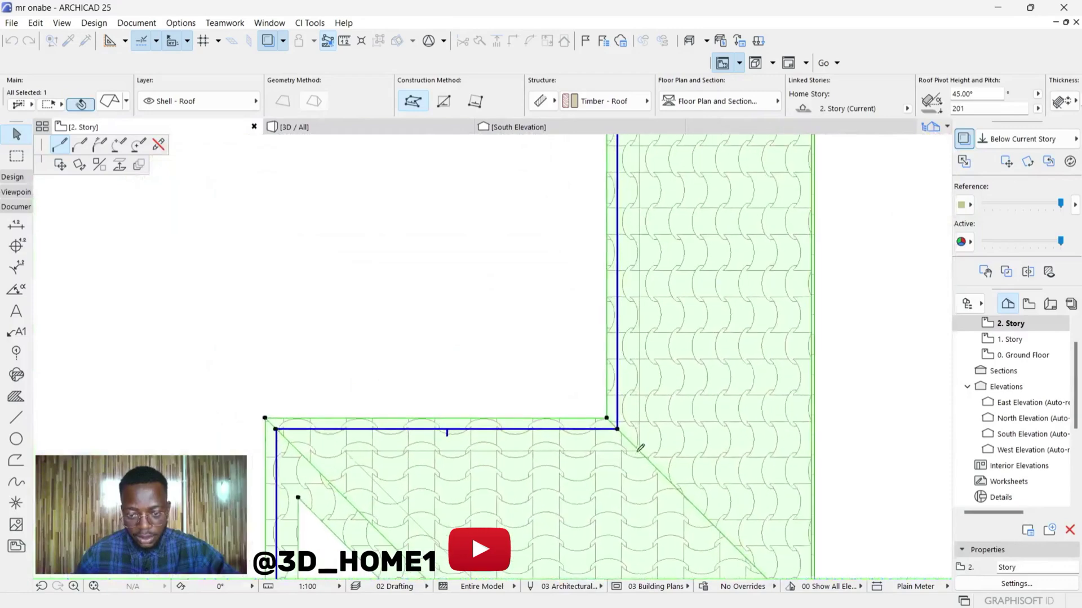
# Place the inset inner corner and close the subtraction outline at its starting corner to cut the inner face out of the roof copy
pyautogui.click(639, 450)
pyautogui.scroll(-2, 382, 444)
pyautogui.scroll(5, 330, 445)
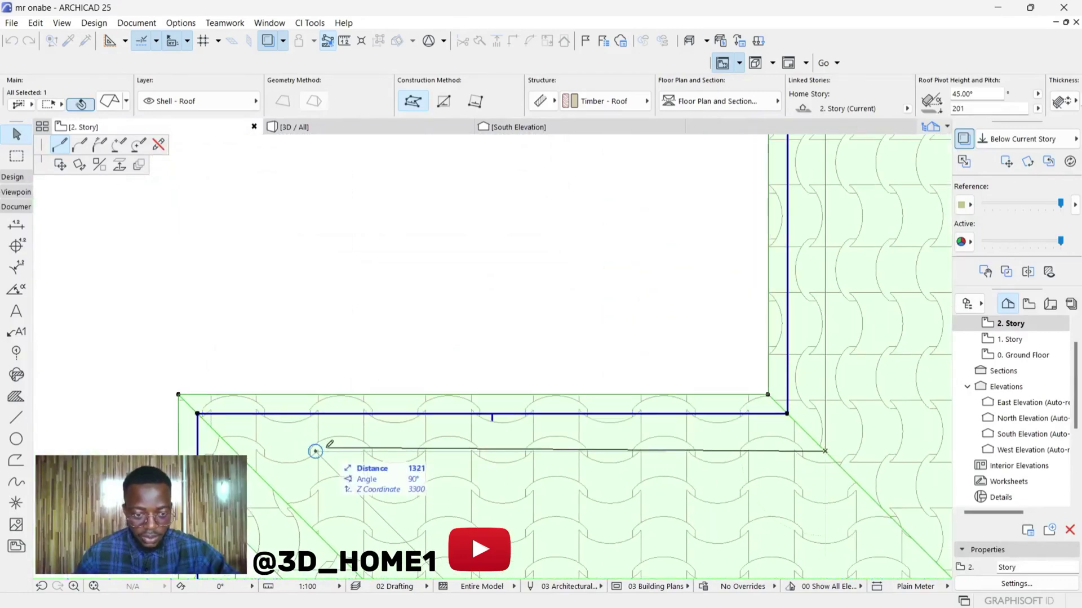
pyautogui.click(317, 451)
pyautogui.scroll(-2, 314, 449)
pyautogui.scroll(-3, 473, 428)
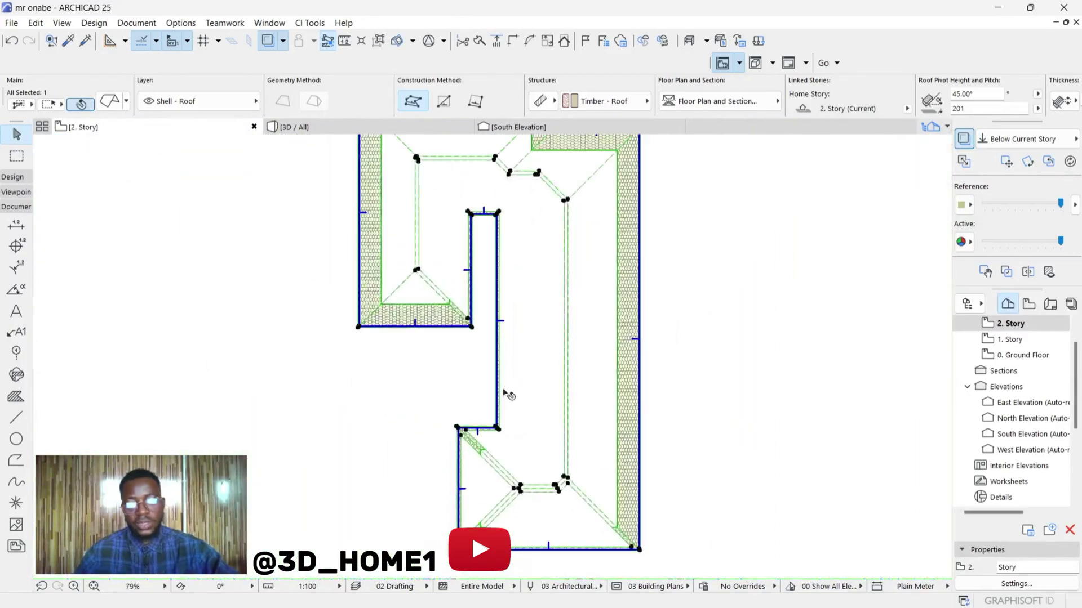
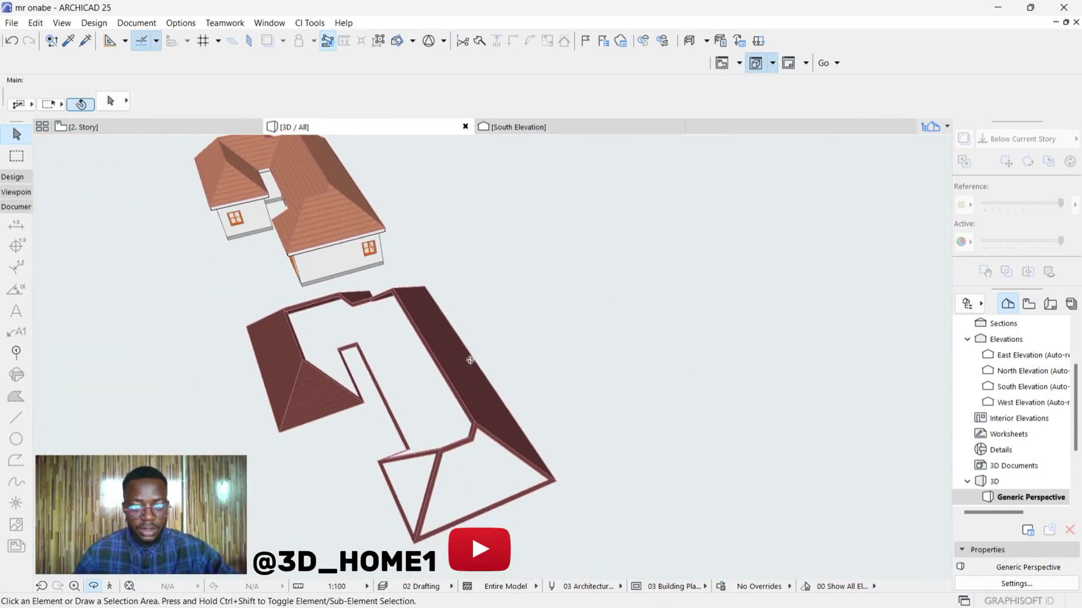
# Examine the cut roof copy in 3D and on the 2. Story plan for faces that are still solid
pyautogui.scroll(-2, 368, 285)
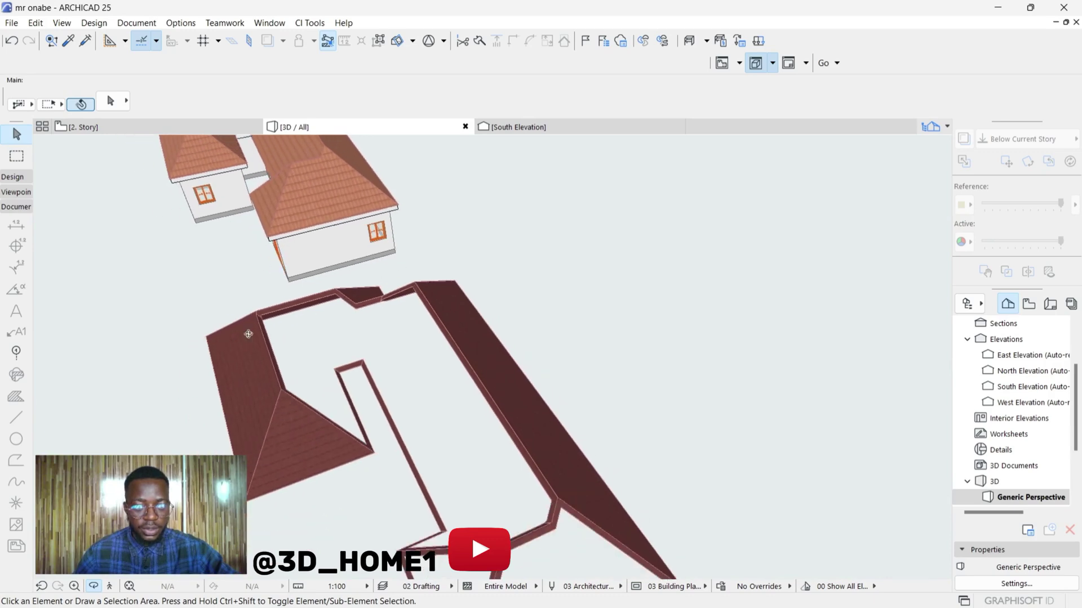
pyautogui.scroll(-4, 294, 323)
pyautogui.scroll(1, 448, 480)
pyautogui.scroll(8, 560, 401)
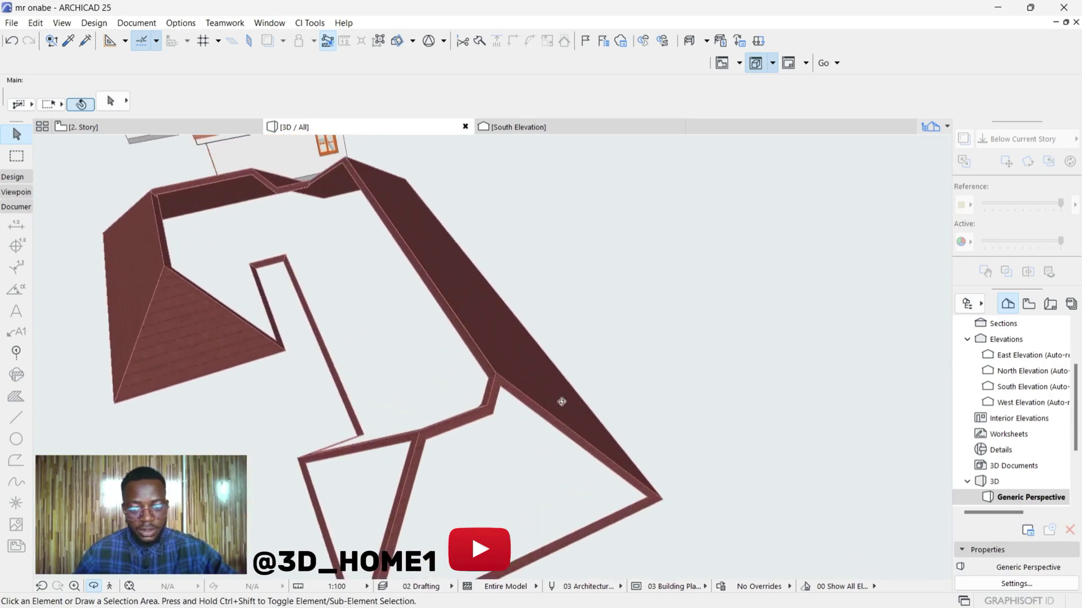
pyautogui.click(134, 125)
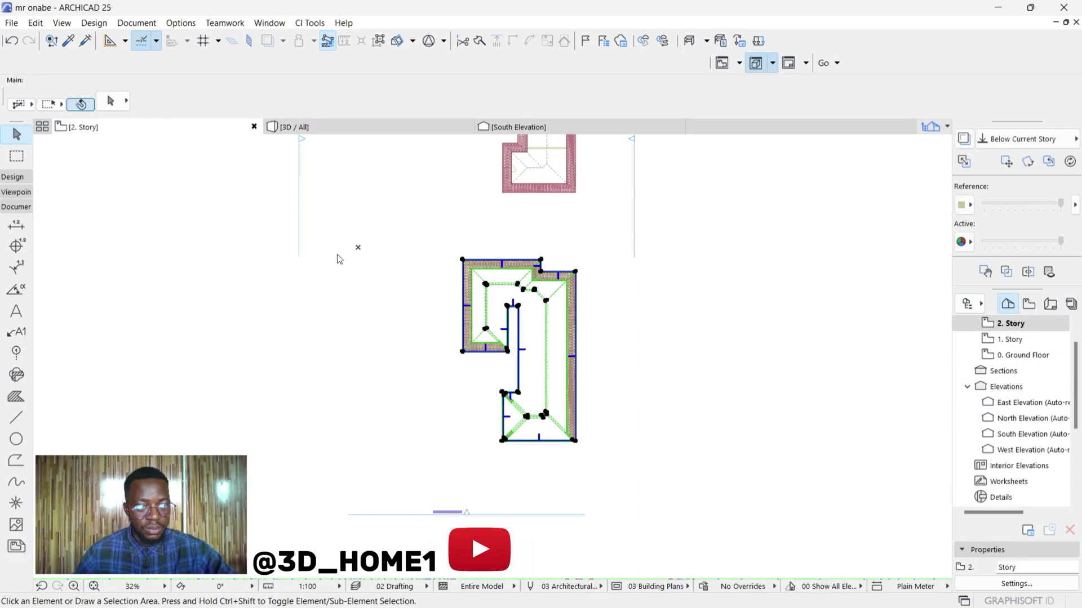
pyautogui.click(532, 311)
pyautogui.scroll(4, 532, 311)
pyautogui.scroll(-6, 533, 311)
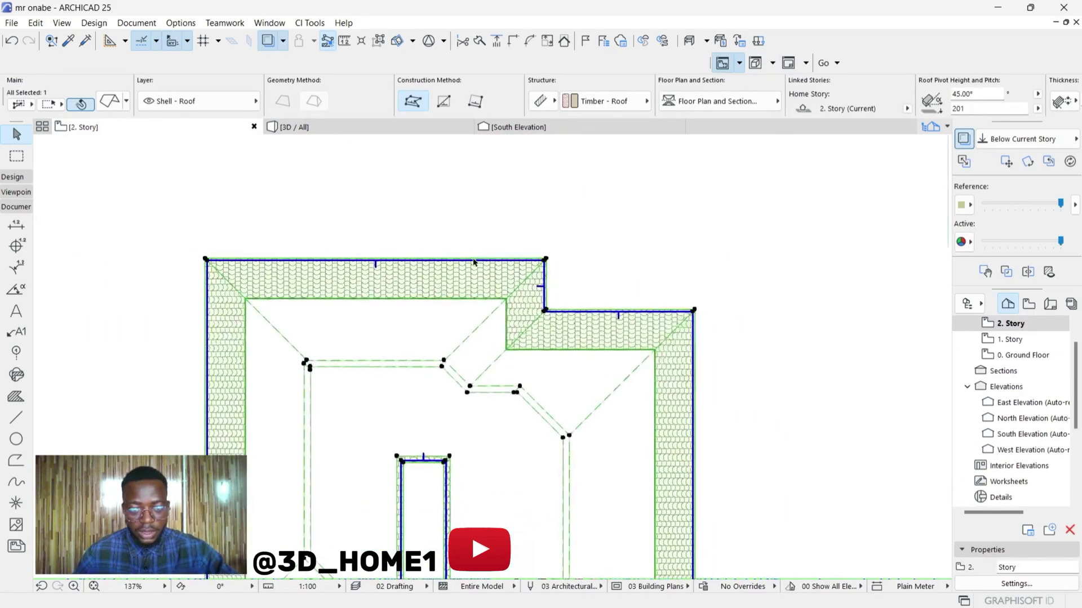
pyautogui.scroll(3, 467, 275)
pyautogui.scroll(3, 472, 272)
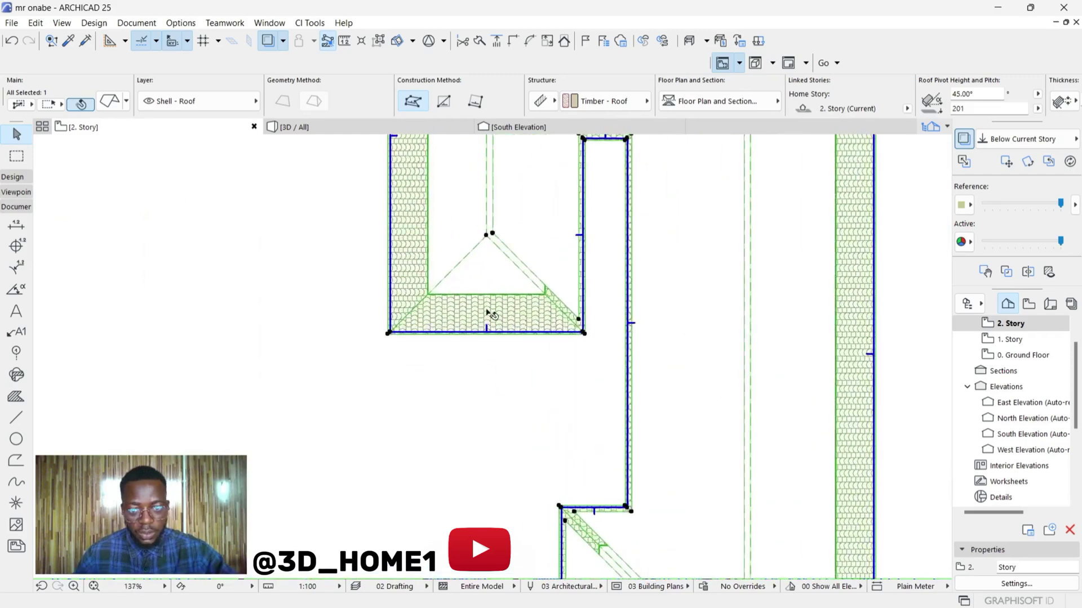
pyautogui.press('Escape')
pyautogui.click(515, 314)
pyautogui.scroll(5, 471, 304)
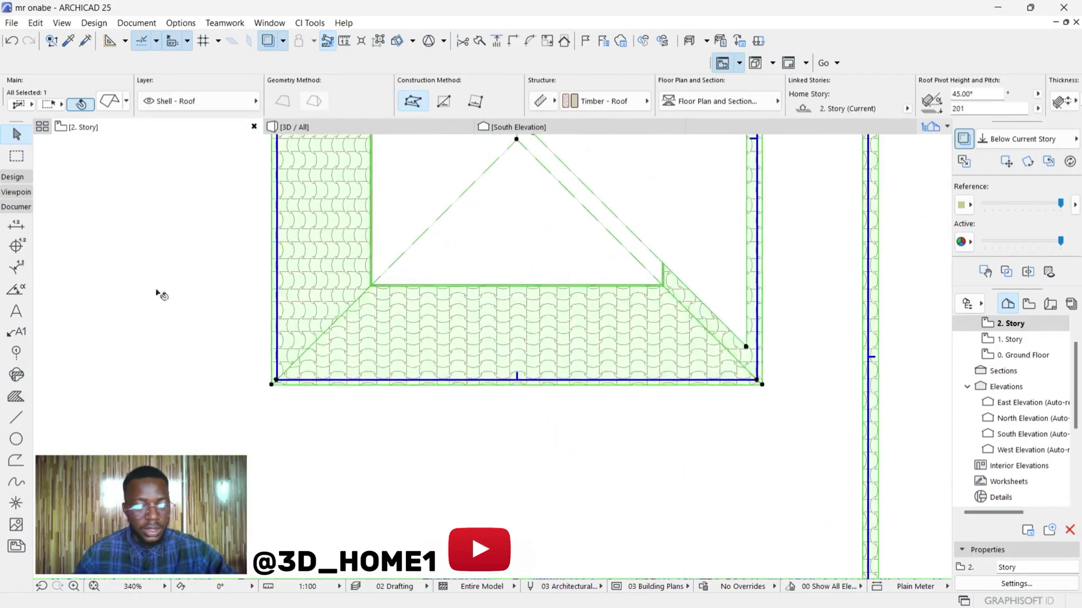
pyautogui.scroll(7, 281, 380)
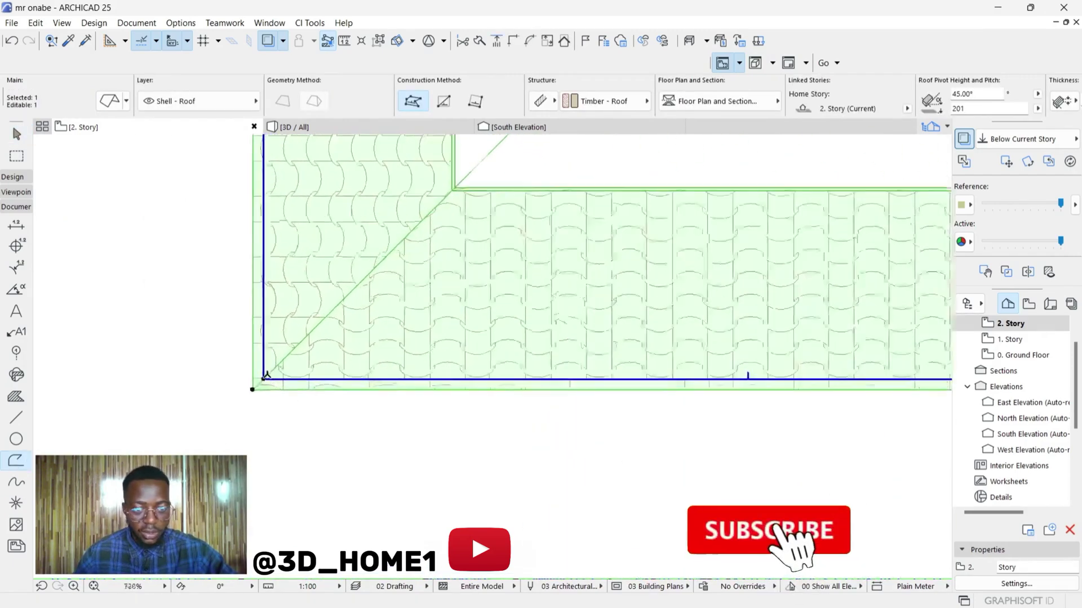
pyautogui.click(243, 400)
pyautogui.scroll(-9, 240, 414)
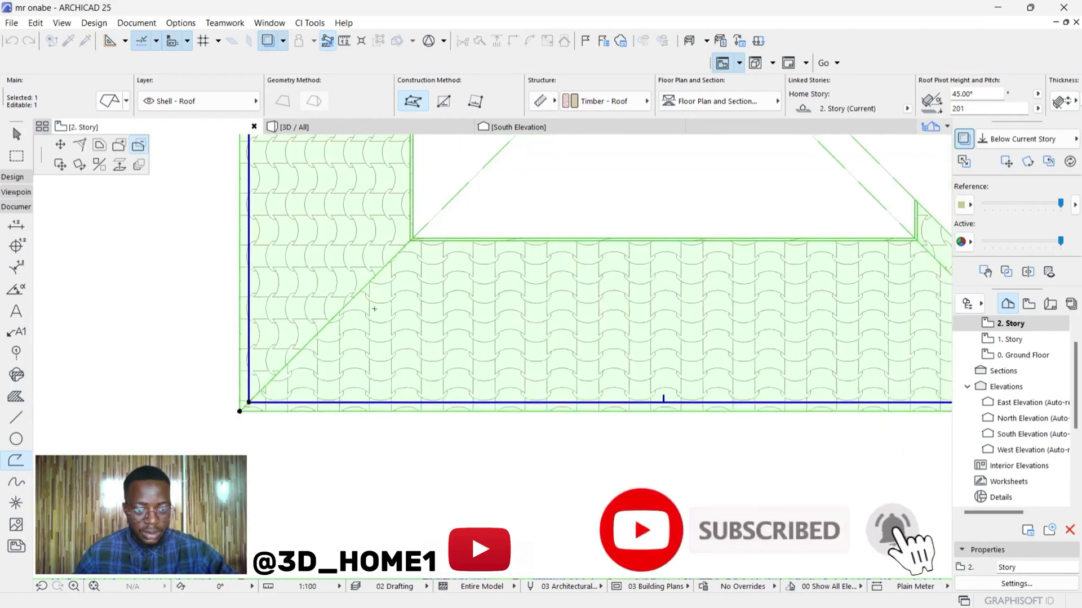
pyautogui.moveTo(488, 175); pyautogui.dragTo(425, 251, button='middle')
pyautogui.scroll(4, 398, 279)
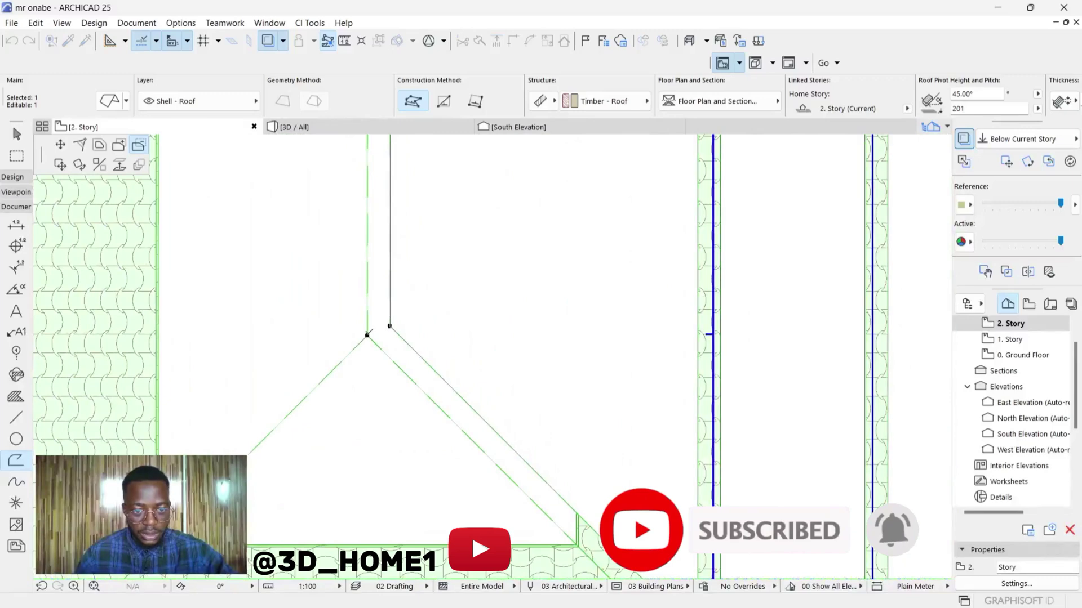
pyautogui.click(368, 334)
pyautogui.scroll(-4, 374, 329)
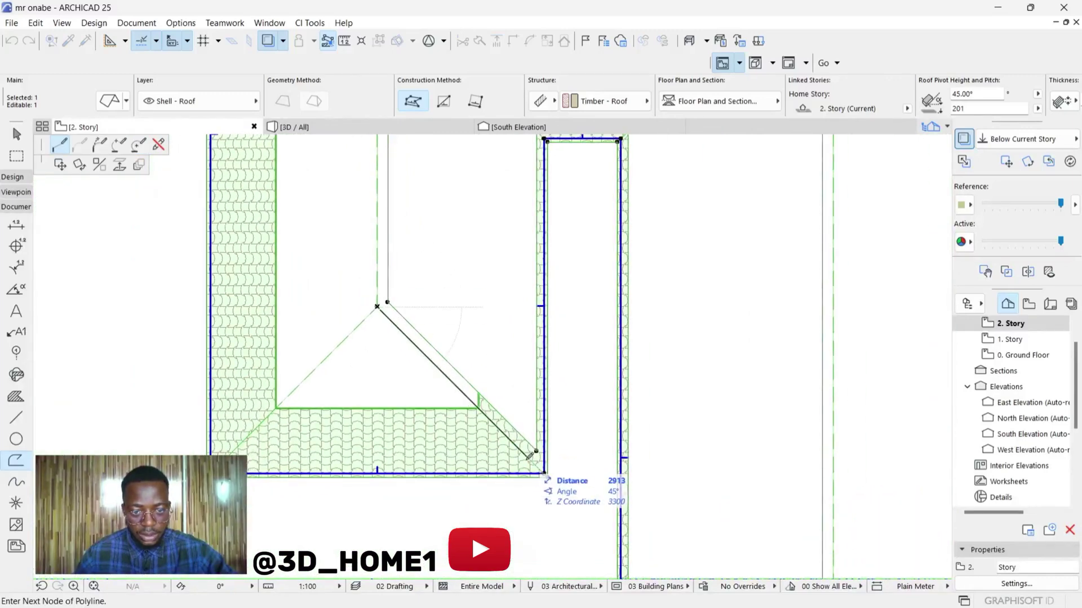
pyautogui.doubleClick(532, 454)
pyautogui.scroll(6, 216, 476)
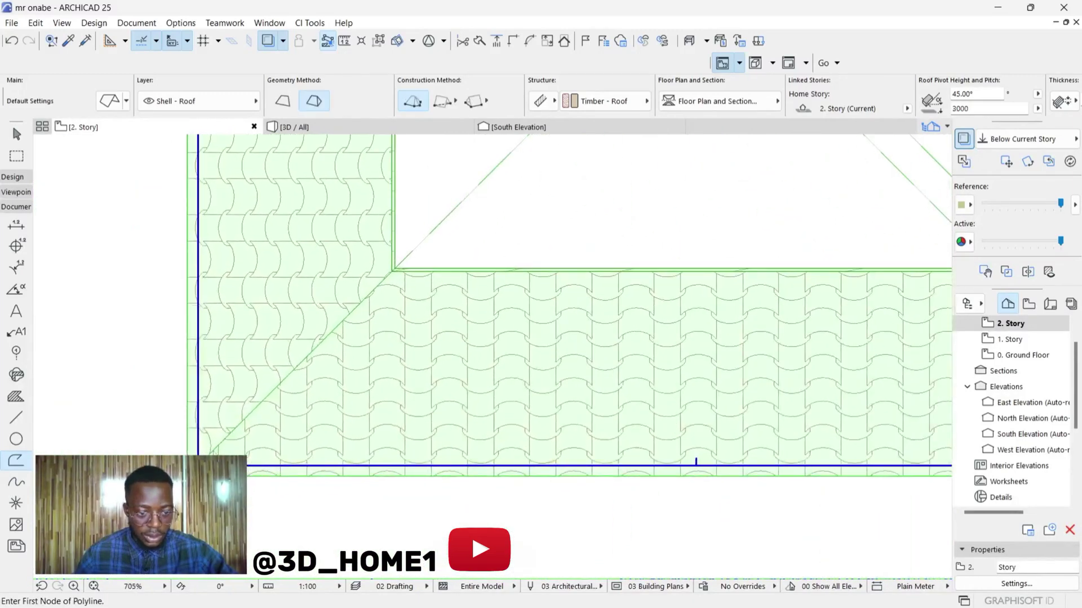
pyautogui.press('Escape')
# Trace a closed polyline around the upper-left wing's triangular lower hip face, through both eave corners and the ridge end
pyautogui.click(213, 450)
pyautogui.scroll(-4, 213, 445)
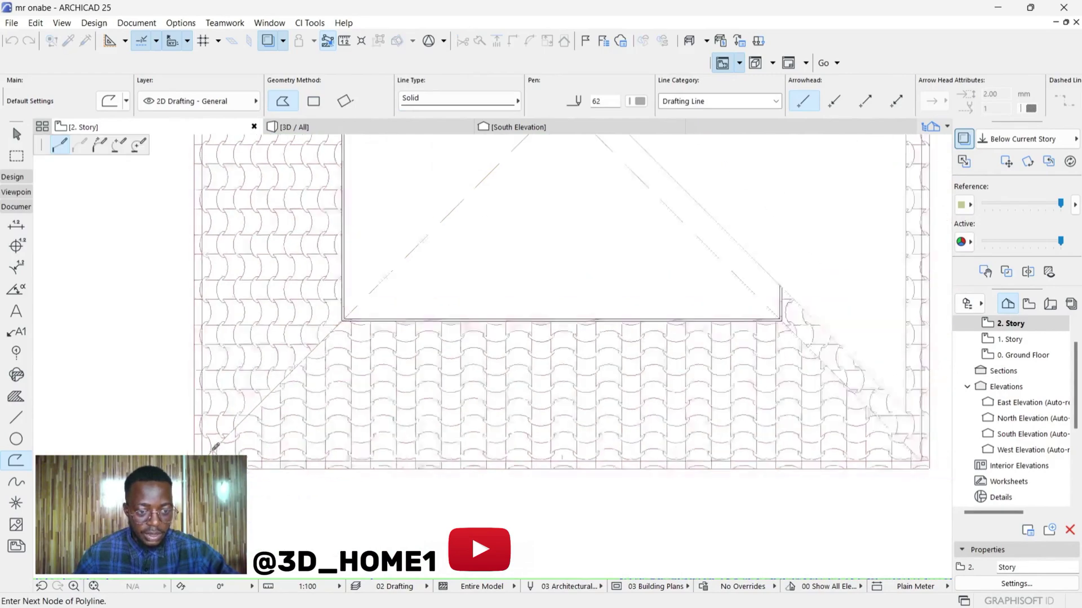
pyautogui.click(466, 191)
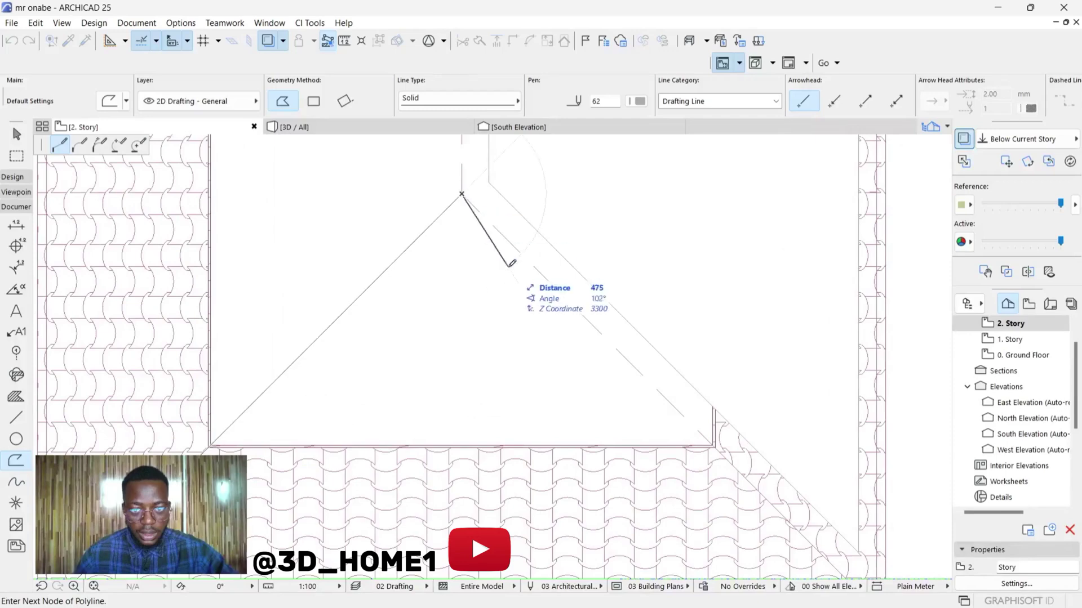
pyautogui.scroll(-3, 620, 371)
pyautogui.scroll(4, 698, 420)
pyautogui.click(701, 427)
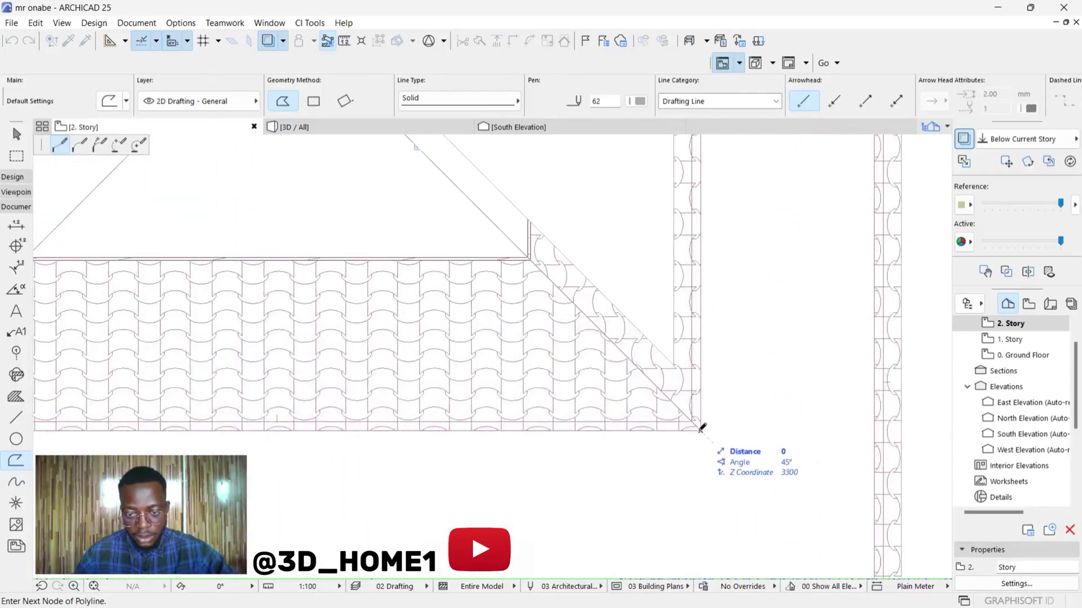
pyautogui.scroll(-3, 563, 406)
pyautogui.scroll(4, 299, 420)
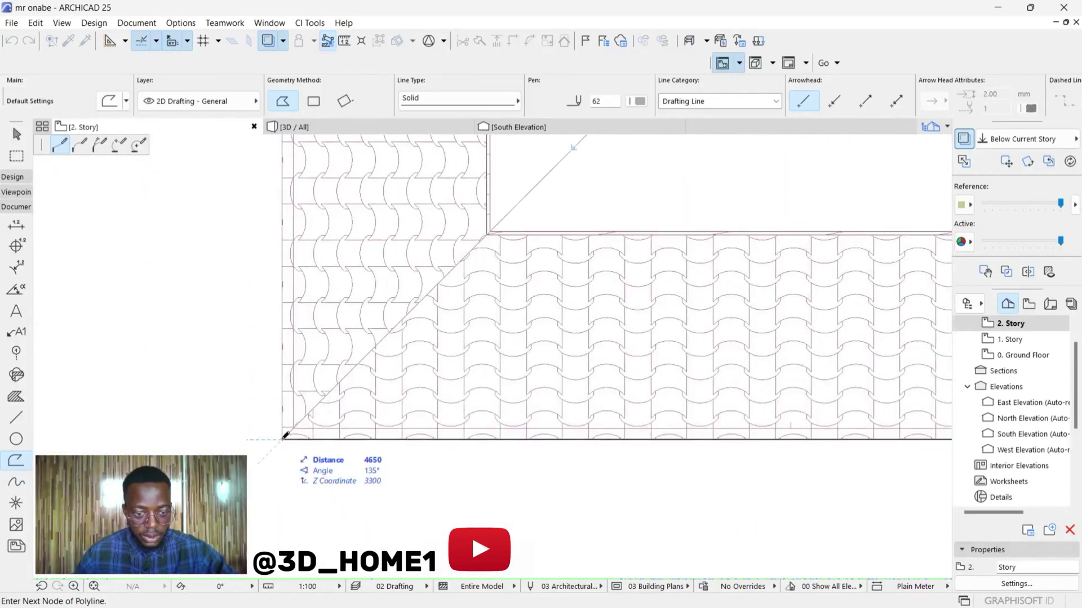
pyautogui.click(283, 438)
pyautogui.scroll(-4, 387, 457)
pyautogui.press('Escape')
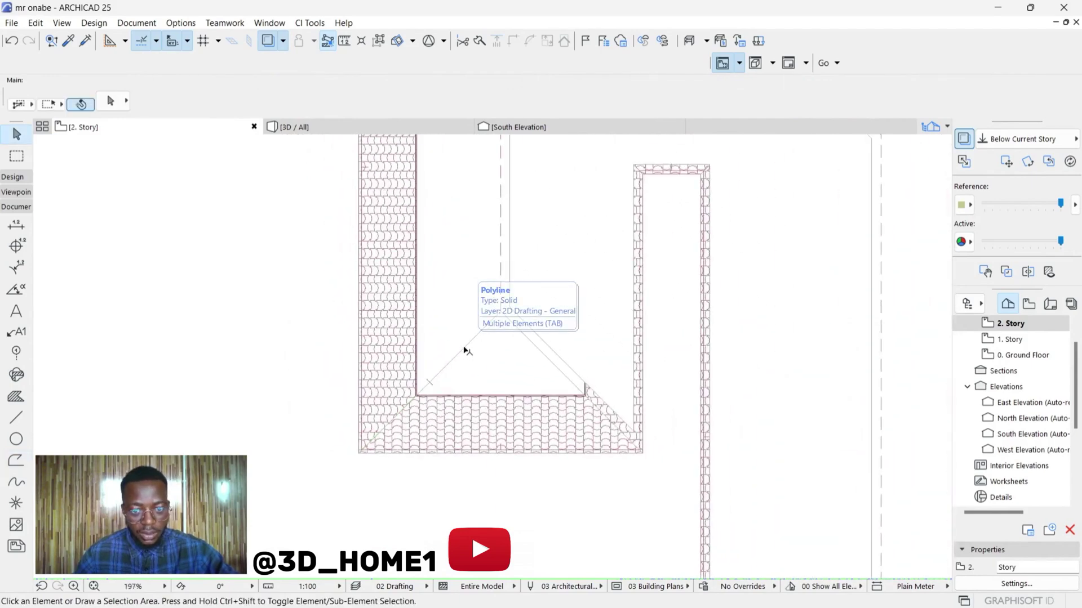
# Offset the triangular polyline 150 mm inward from all its edges
pyautogui.click(465, 351)
pyautogui.click(467, 347)
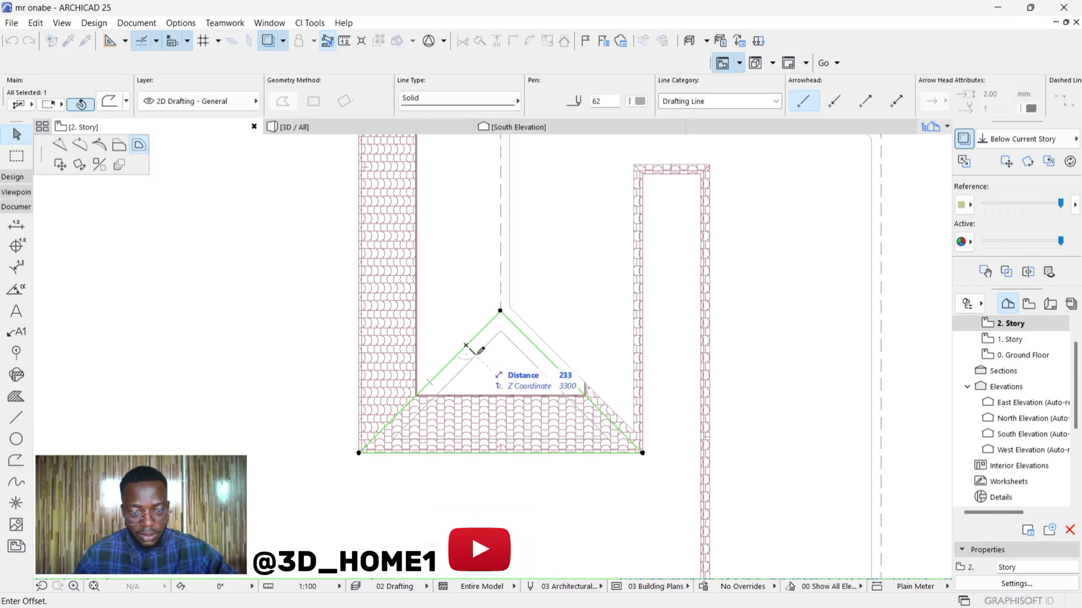
pyautogui.press('Return')
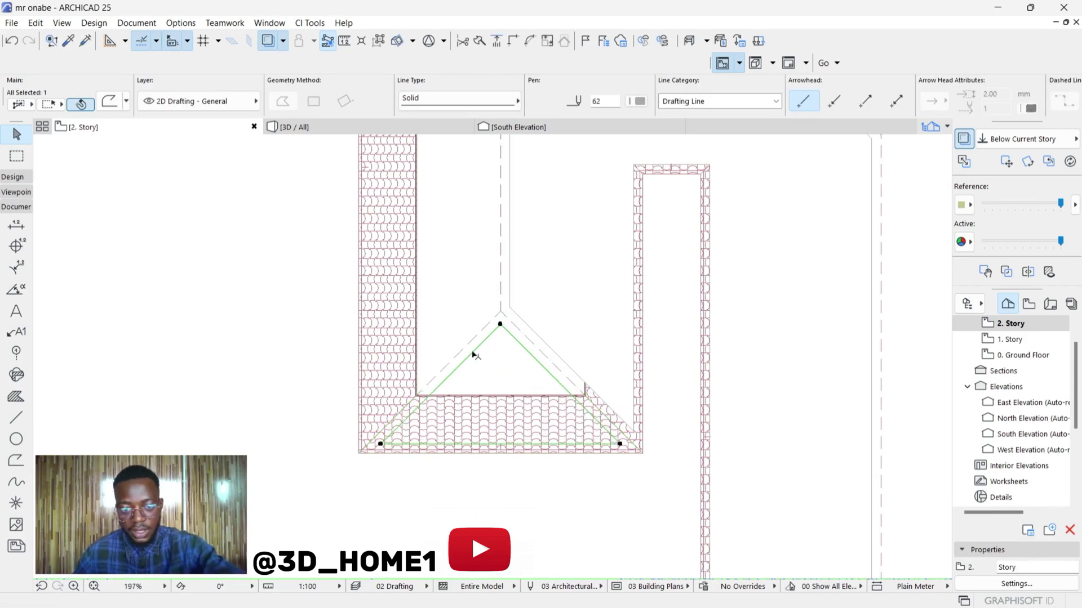
pyautogui.scroll(3, 473, 345)
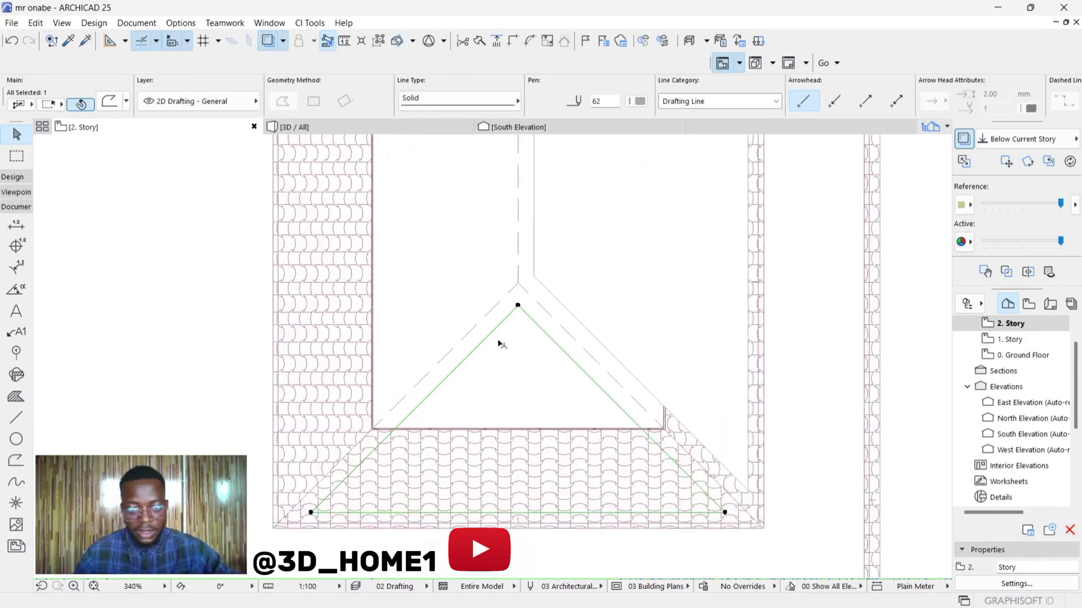
# Subtract the inset triangle from the roof copy with Subtract from Polygon, tracing its lower-left corner, apex and lower-right corner
pyautogui.click(299, 427)
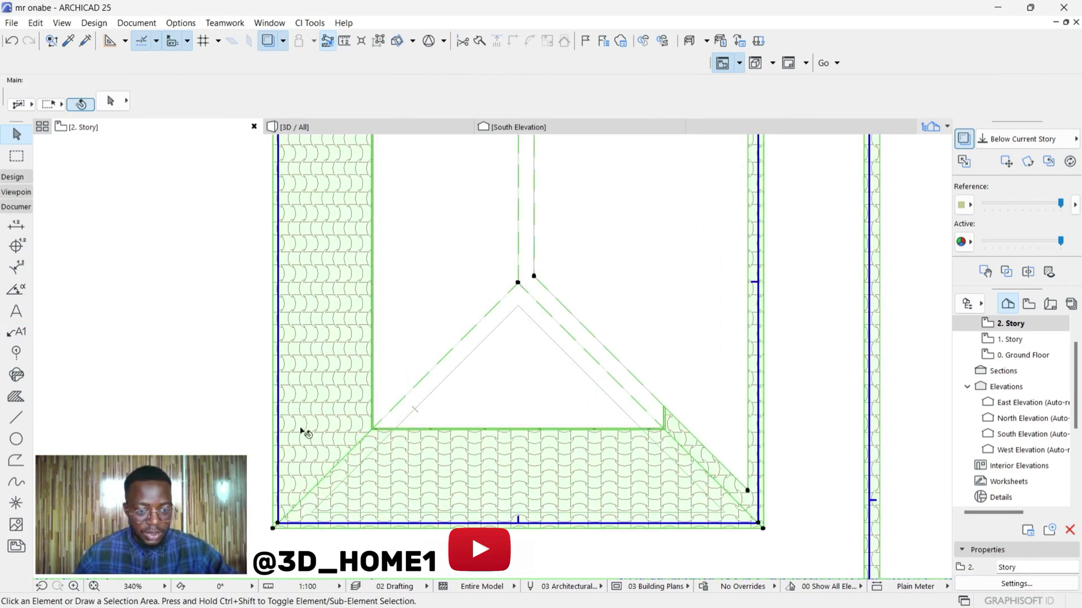
pyautogui.click(273, 529)
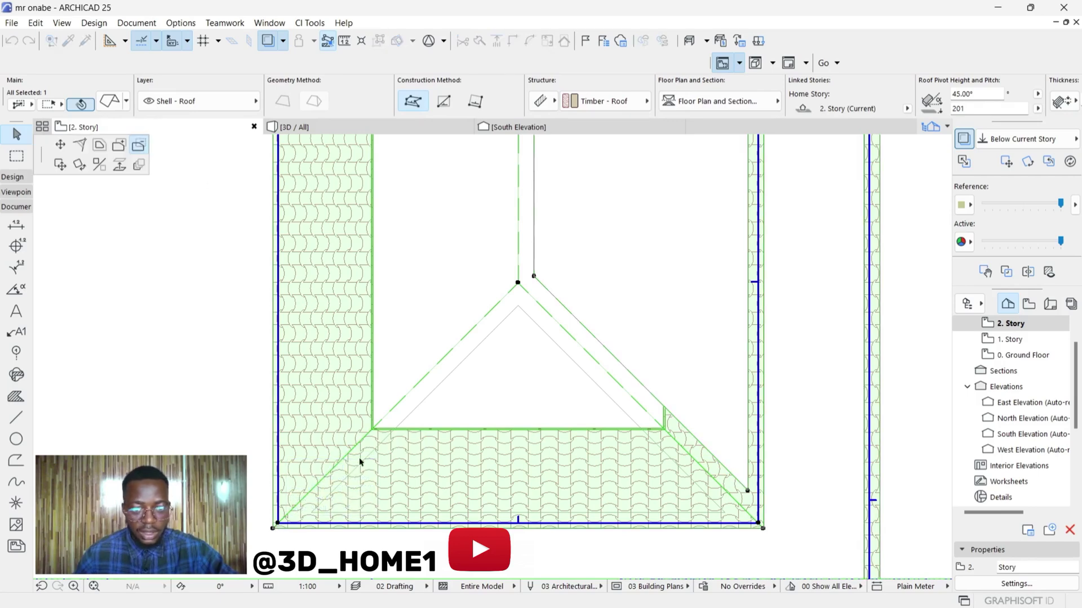
pyautogui.scroll(2, 359, 462)
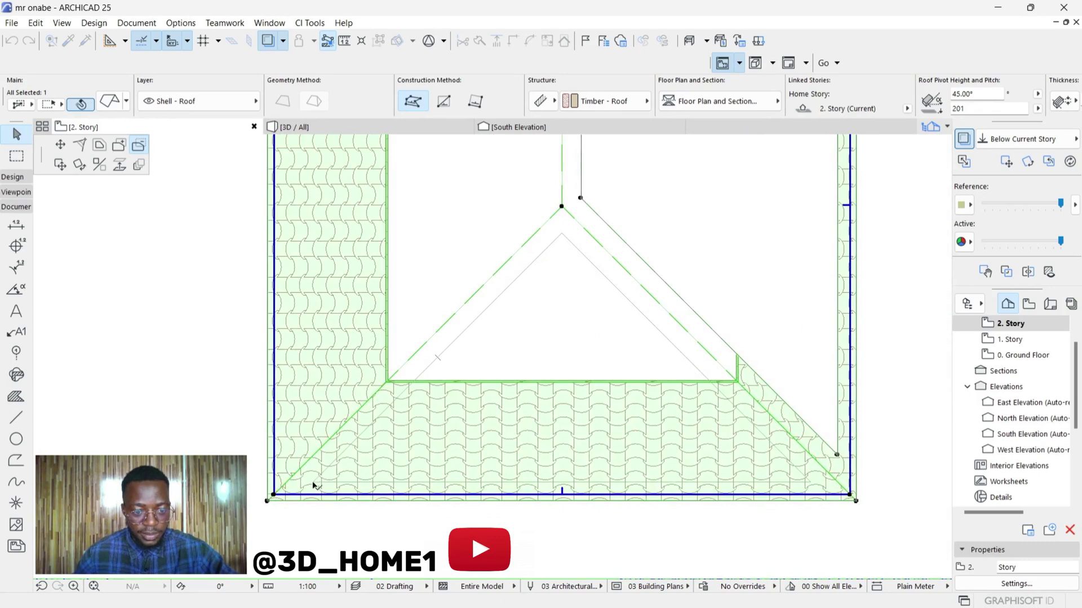
pyautogui.click(561, 233)
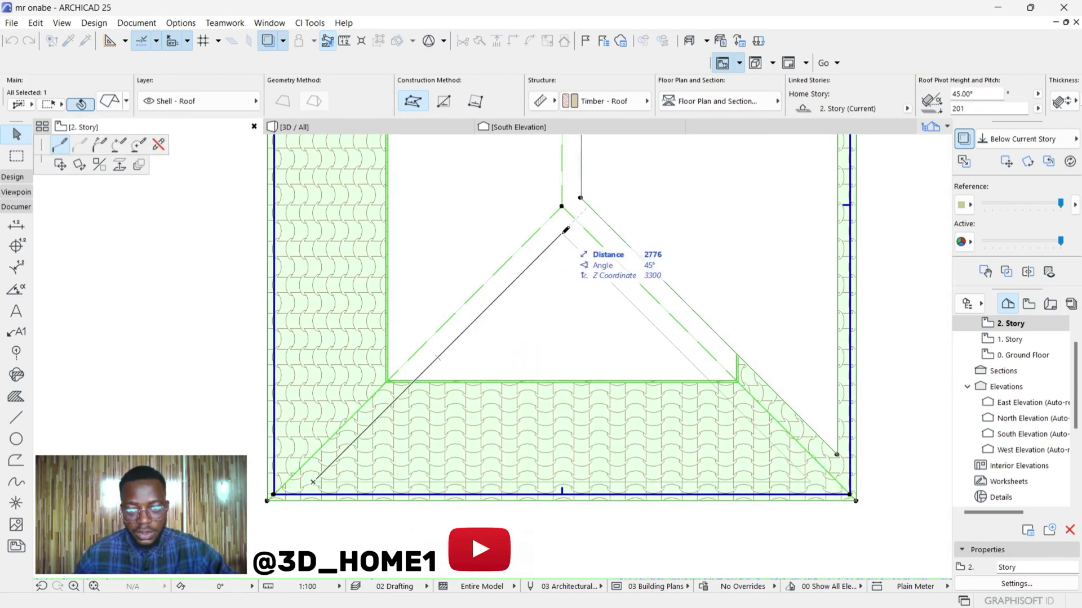
pyautogui.click(810, 481)
pyautogui.click(313, 483)
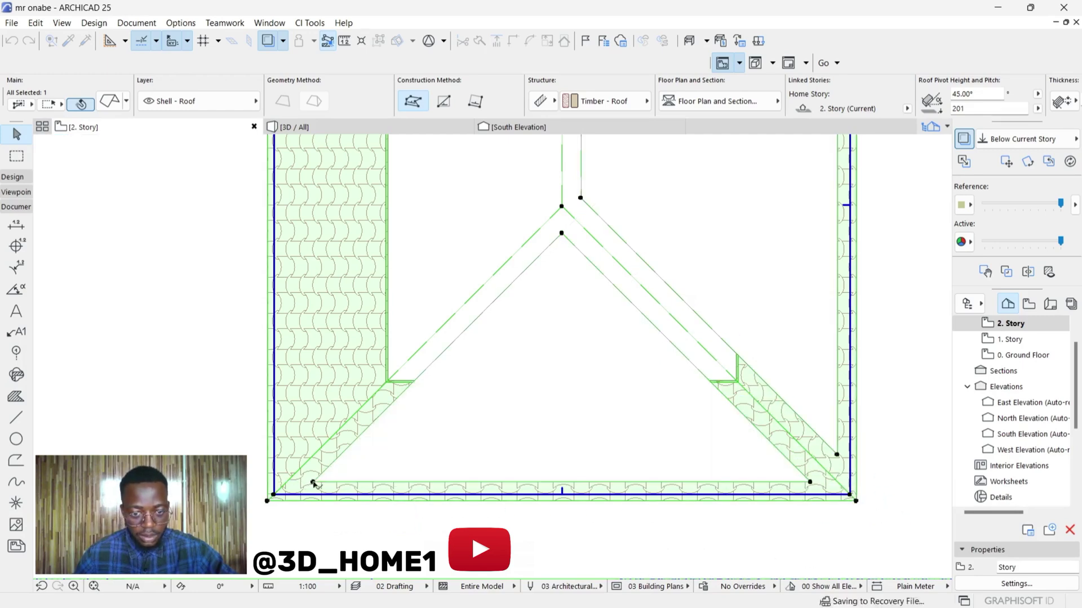
# Trace a closed polyline around the upper-left wing's long left roof face, through its two outer eave corners and both ridge ends
pyautogui.scroll(-6, 563, 369)
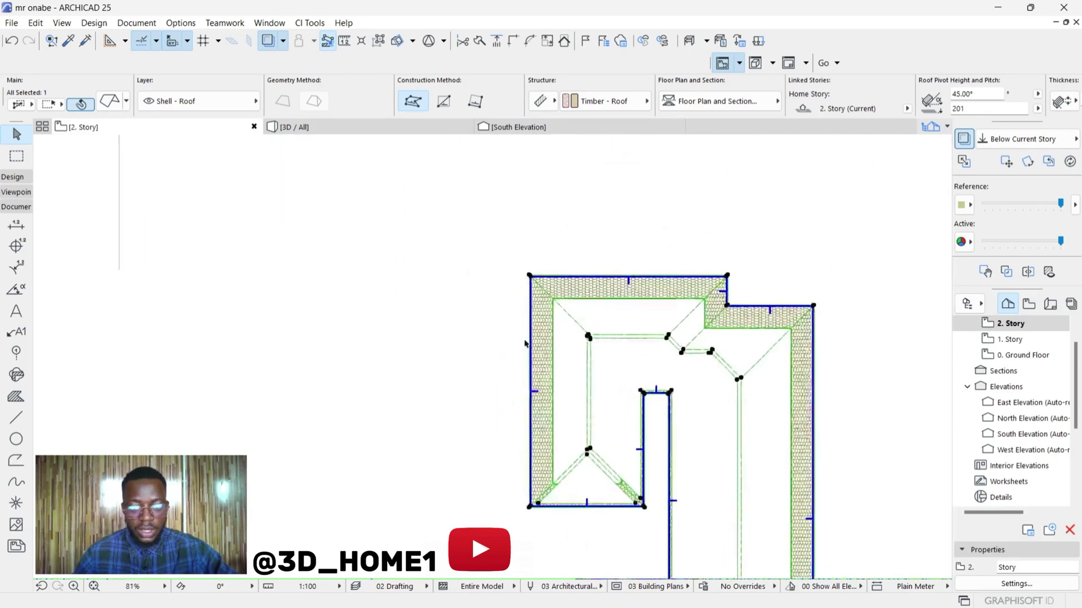
pyautogui.scroll(2, 524, 343)
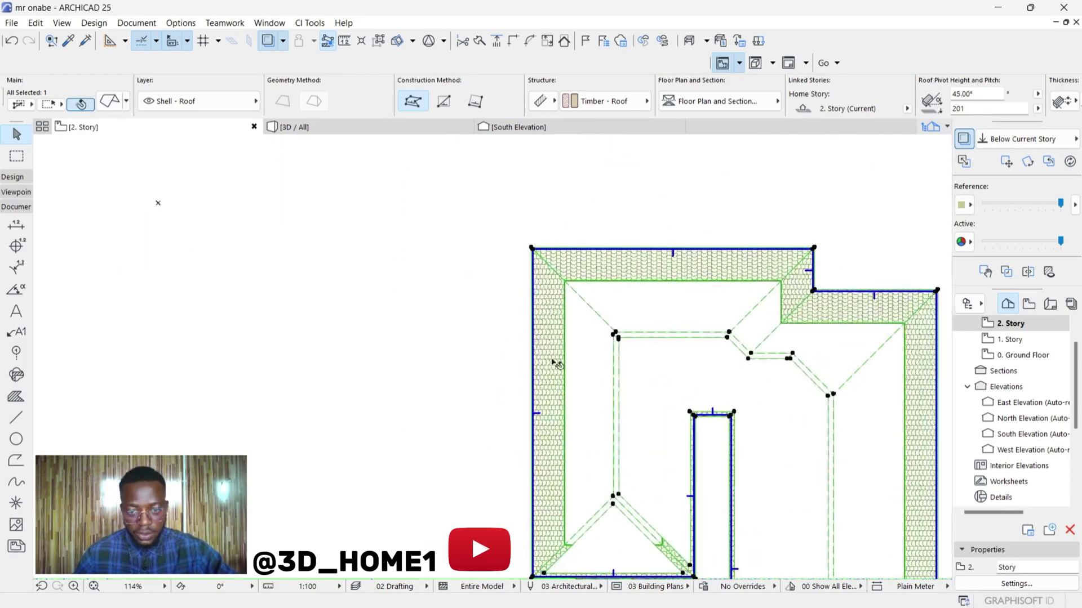
pyautogui.click(393, 271)
pyautogui.click(15, 461)
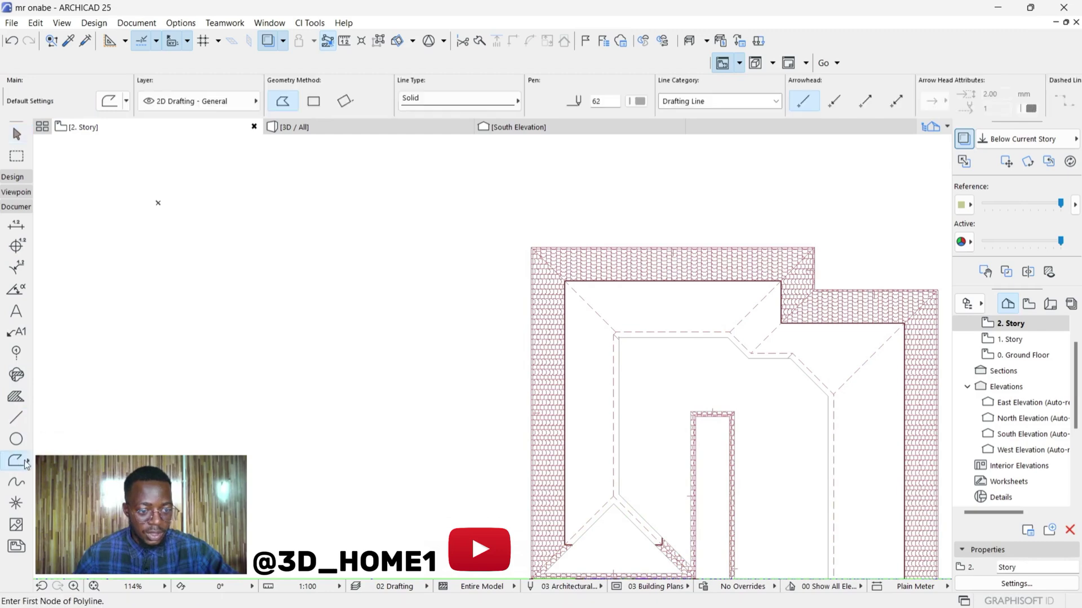
pyautogui.scroll(8, 524, 251)
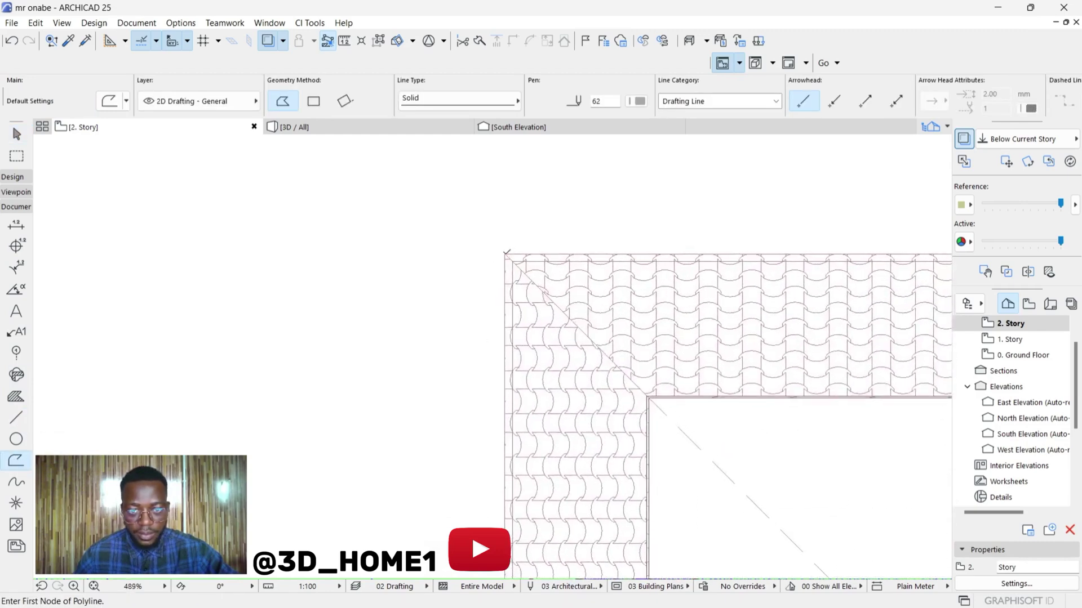
pyautogui.click(506, 253)
pyautogui.scroll(-6, 506, 253)
pyautogui.scroll(4, 491, 360)
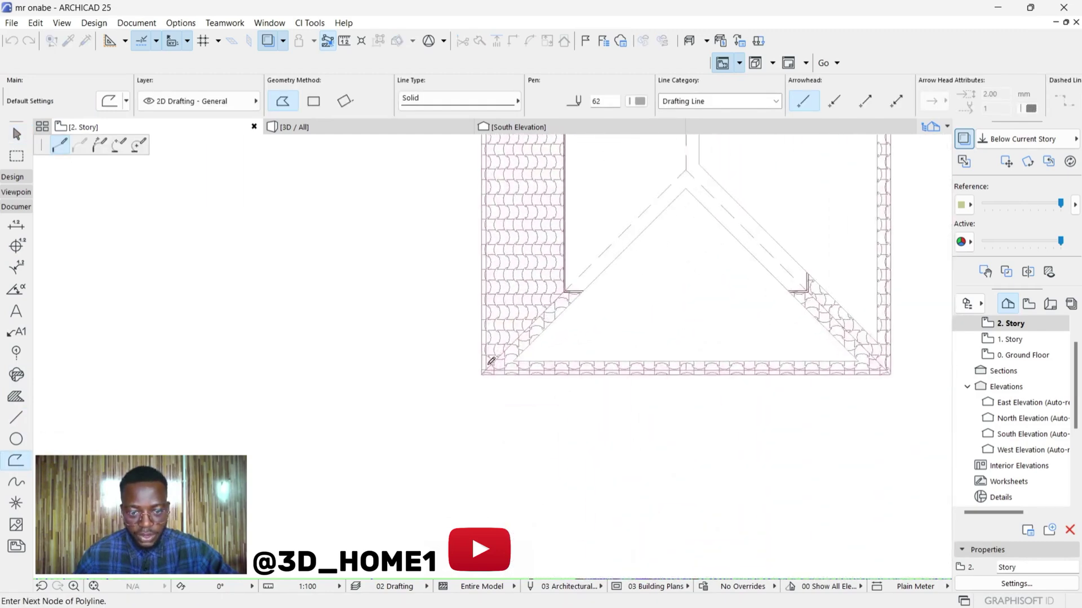
pyautogui.click(482, 375)
pyautogui.scroll(-4, 494, 359)
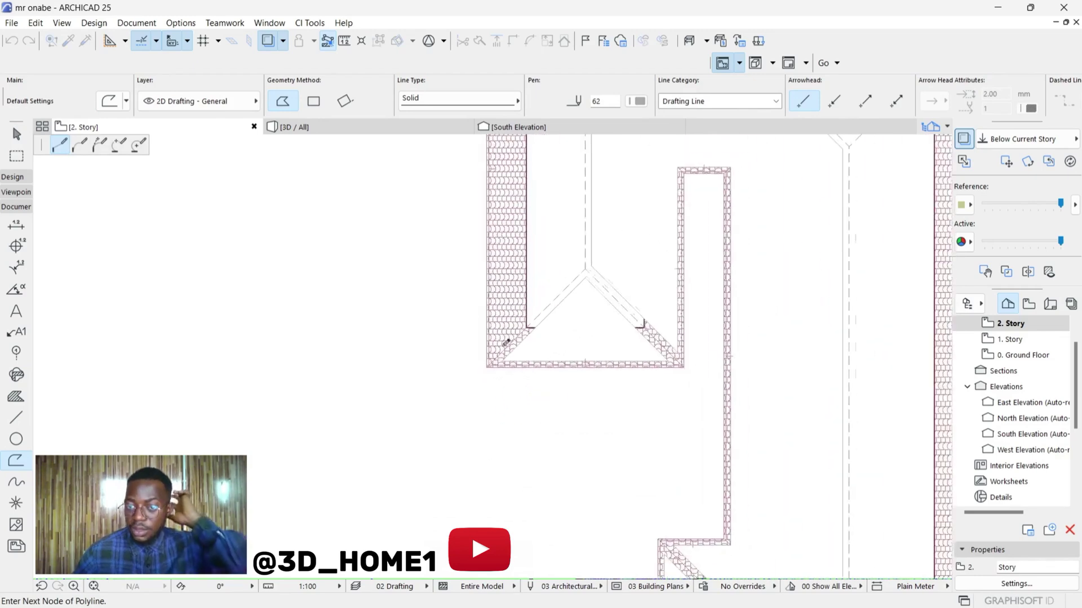
pyautogui.scroll(2, 568, 285)
pyautogui.scroll(2, 580, 274)
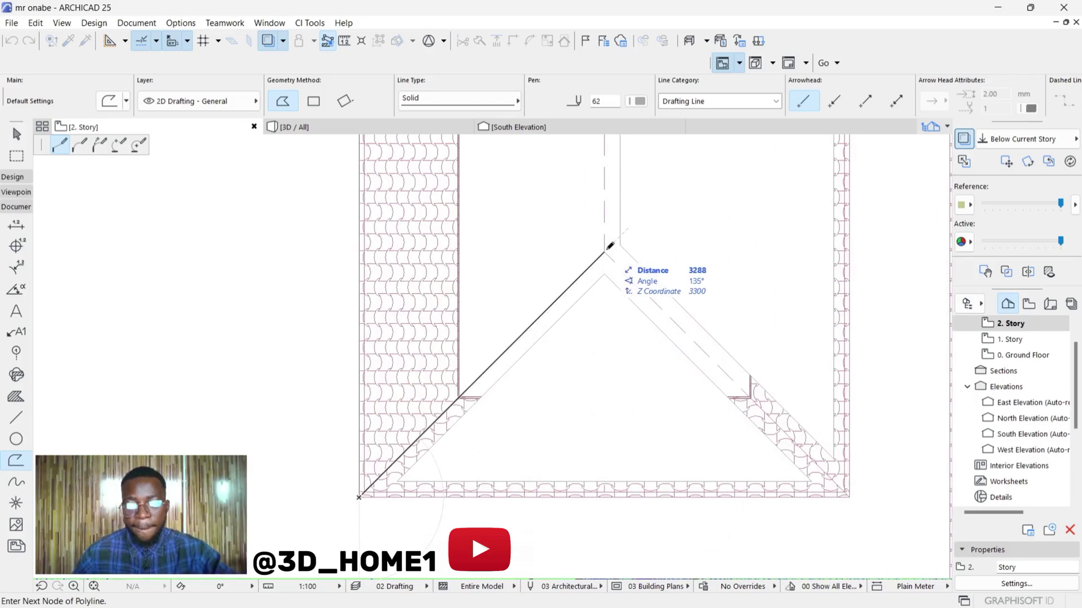
pyautogui.click(609, 246)
pyautogui.scroll(-3, 565, 367)
pyautogui.scroll(5, 567, 259)
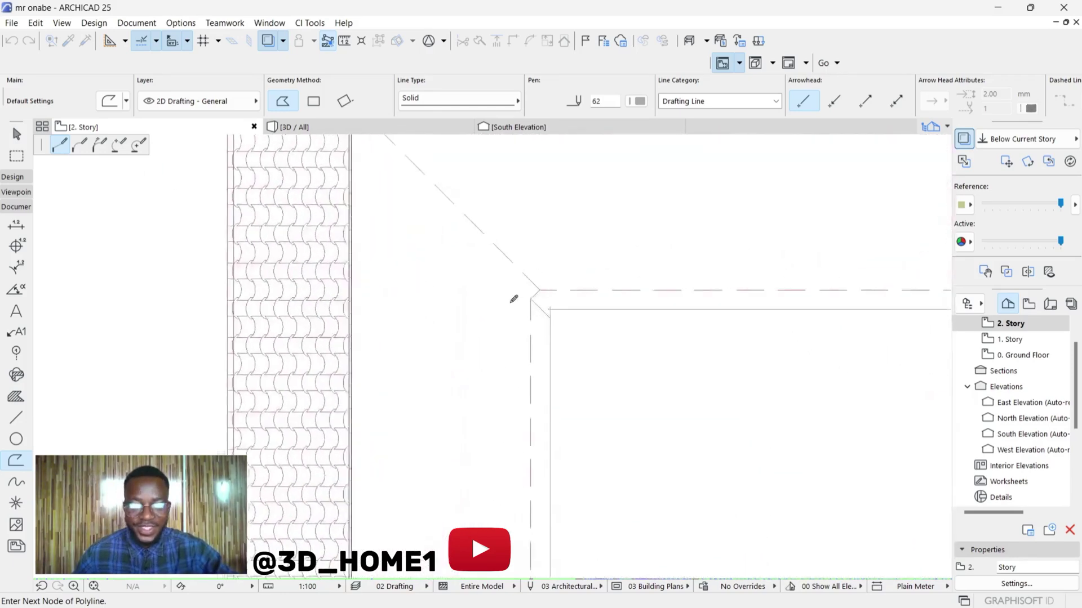
pyautogui.scroll(2, 523, 294)
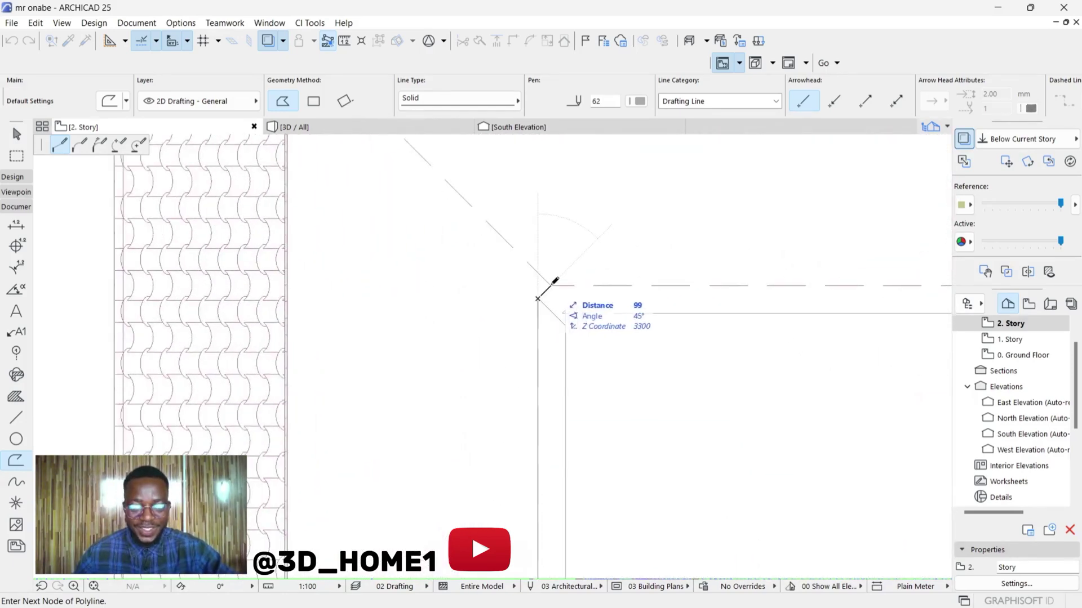
pyautogui.scroll(-3, 550, 285)
pyautogui.scroll(5, 502, 224)
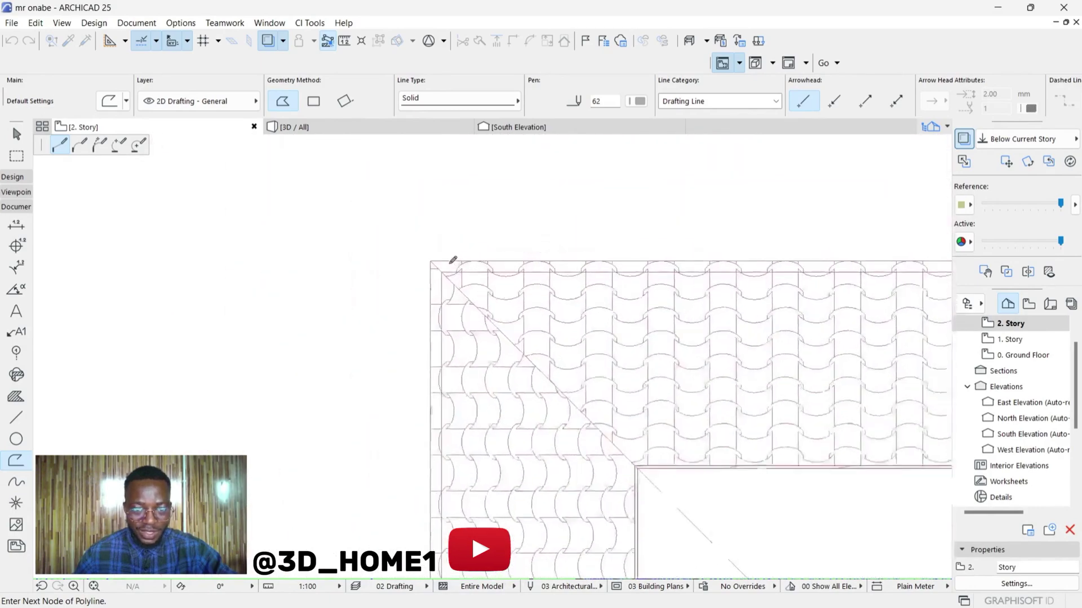
pyautogui.click(430, 260)
pyautogui.scroll(-5, 455, 239)
pyautogui.press('Escape')
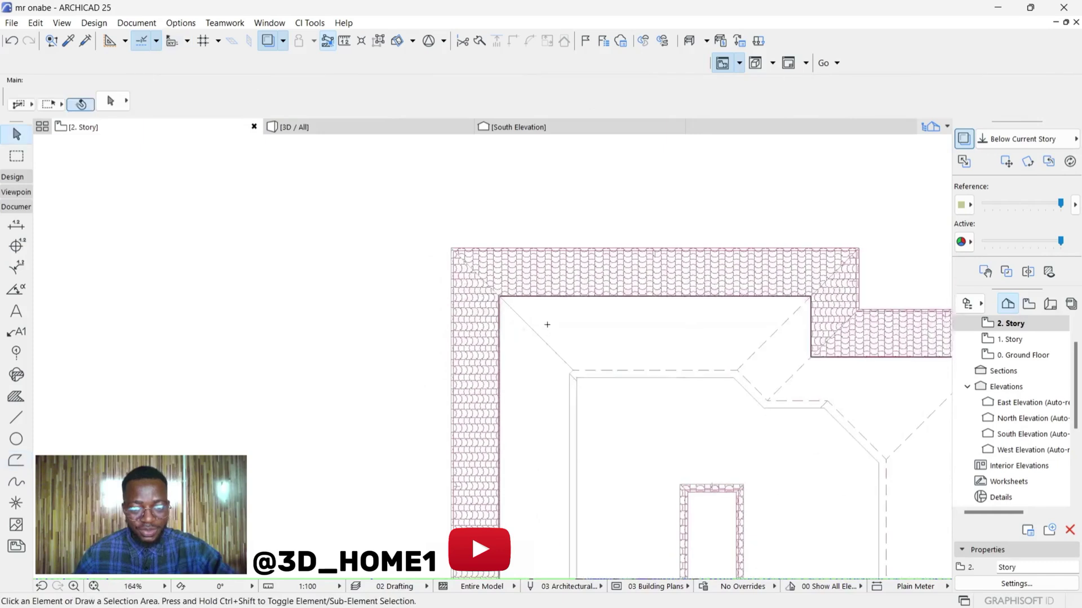
# Offset the left face's polyline 150 mm inward from all its edges
pyautogui.click(541, 340)
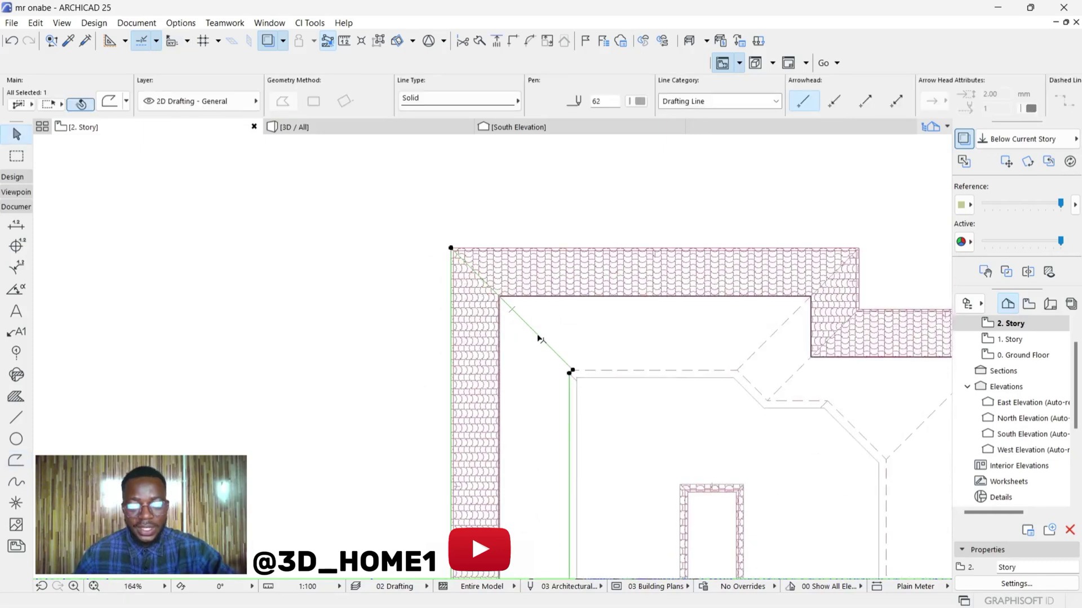
pyautogui.click(539, 339)
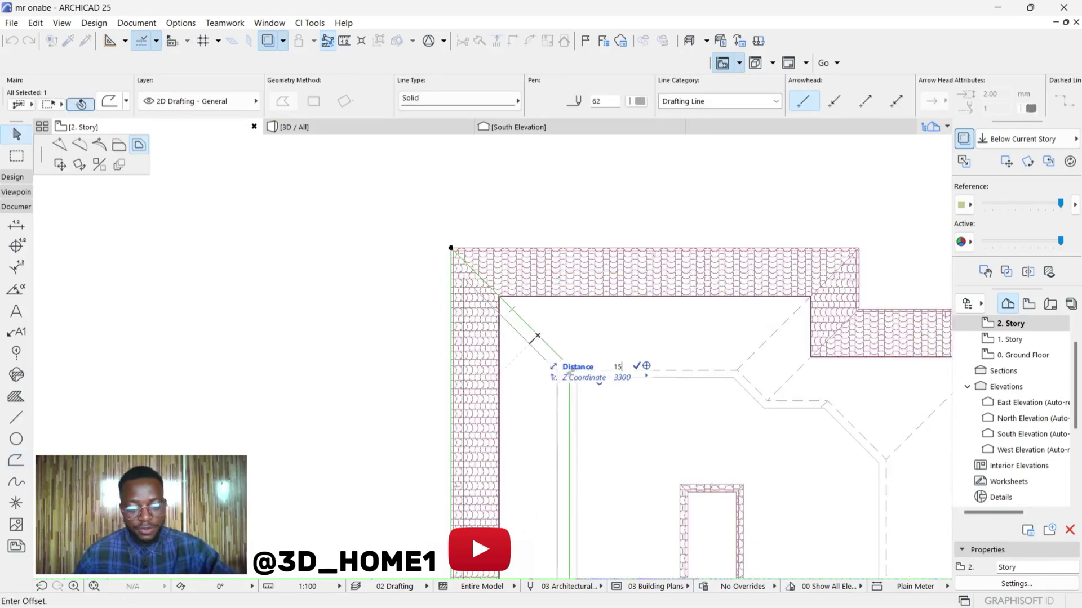
pyautogui.write('150')
pyautogui.press('Return')
# Subtract the inset left-face outline from the roof copy with Subtract from Polygon, tracing its four corners back to the upper-left start point
pyautogui.scroll(3, 556, 399)
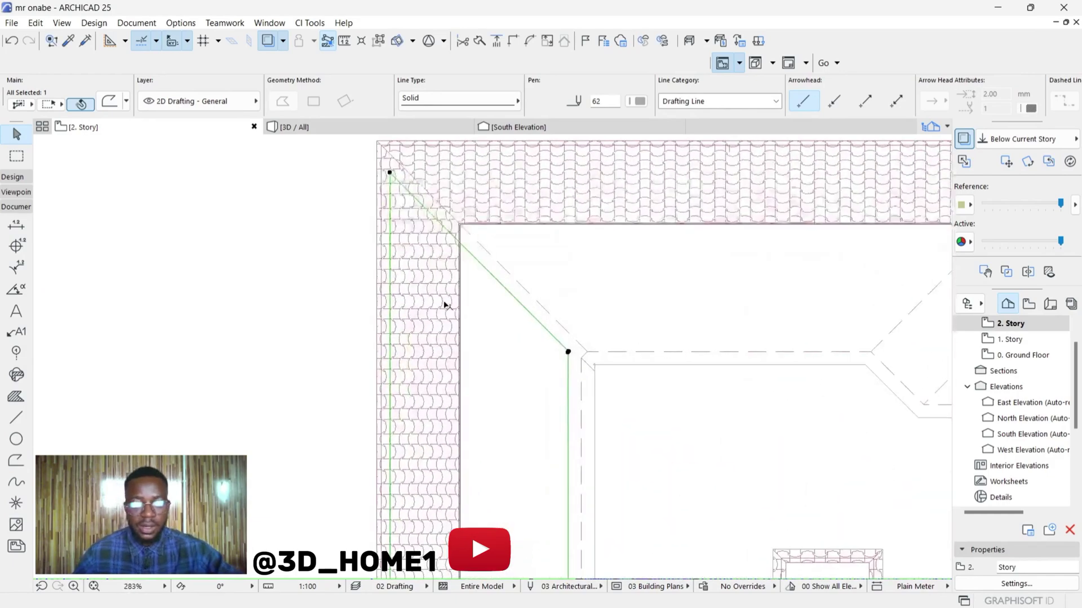
pyautogui.scroll(-2, 418, 239)
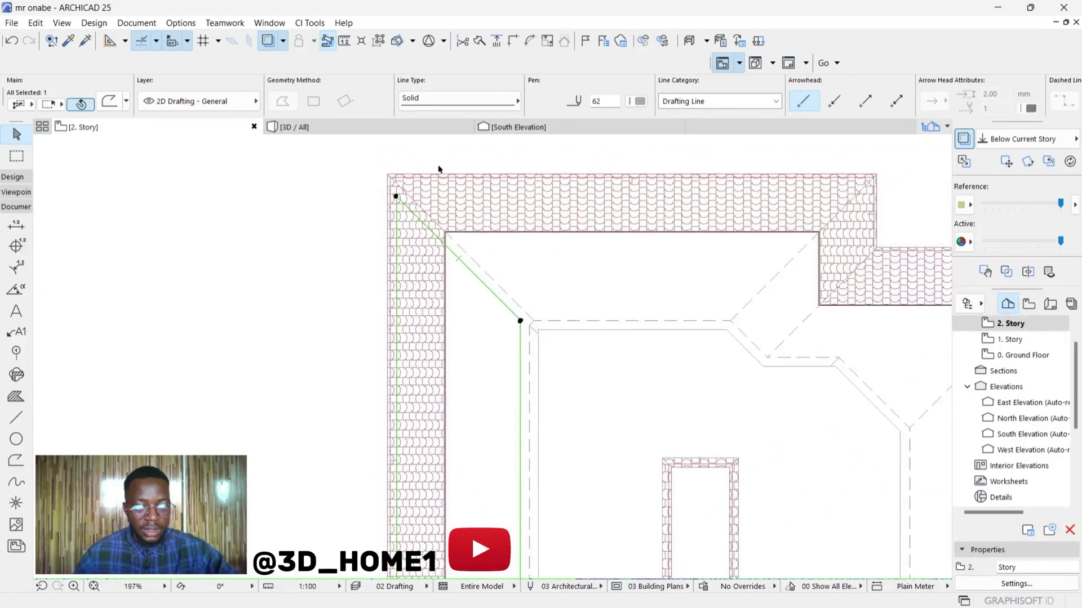
pyautogui.click(427, 256)
pyautogui.scroll(2, 384, 183)
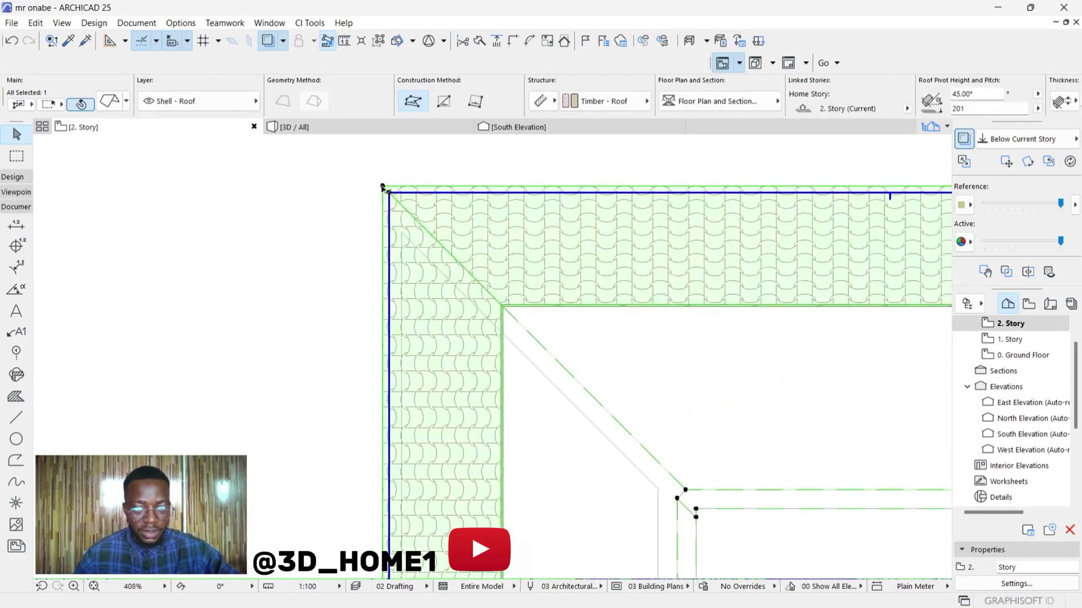
pyautogui.click(383, 187)
pyautogui.click(140, 149)
pyautogui.scroll(-3, 330, 224)
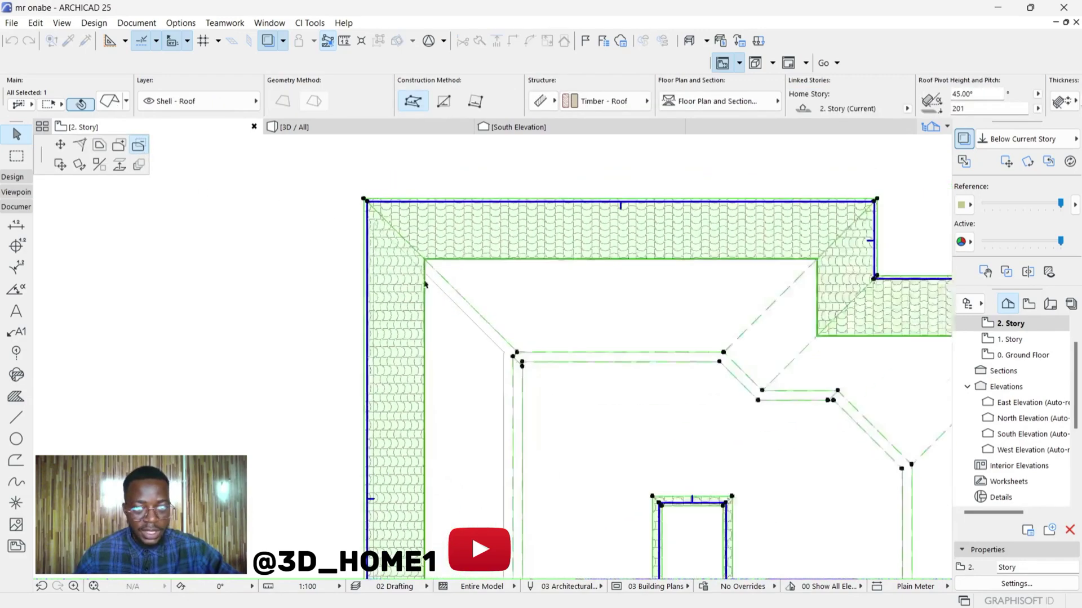
pyautogui.scroll(3, 425, 285)
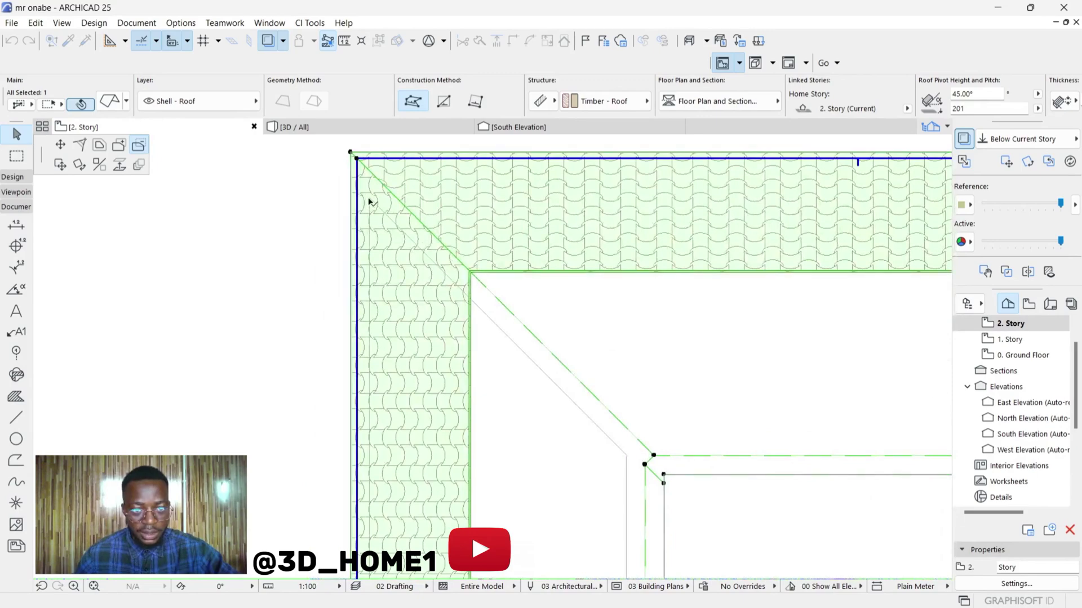
pyautogui.scroll(-3, 369, 200)
pyautogui.scroll(4, 467, 228)
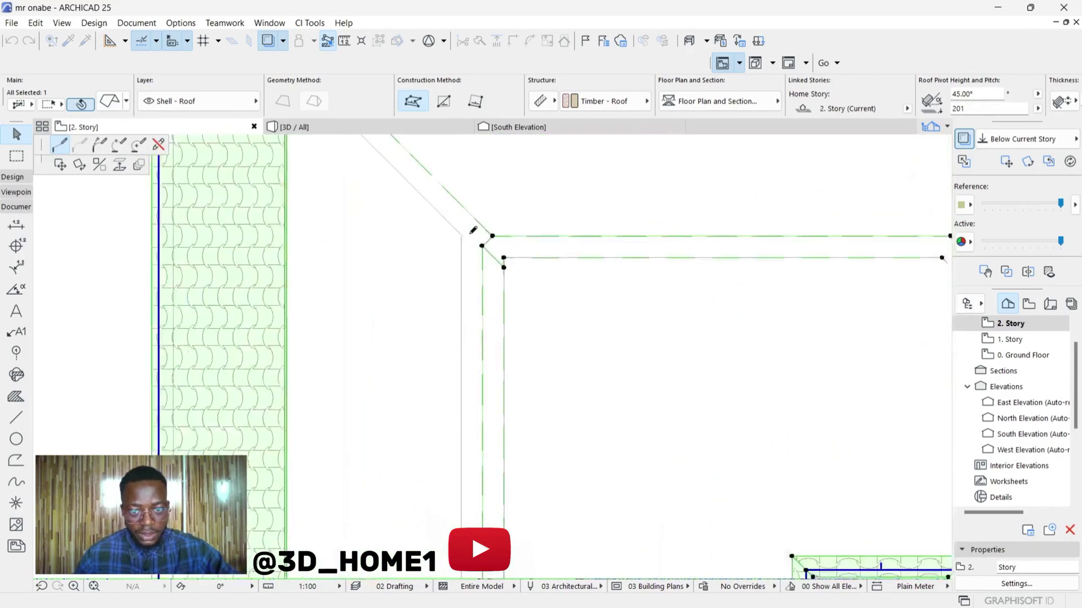
pyautogui.scroll(2, 463, 220)
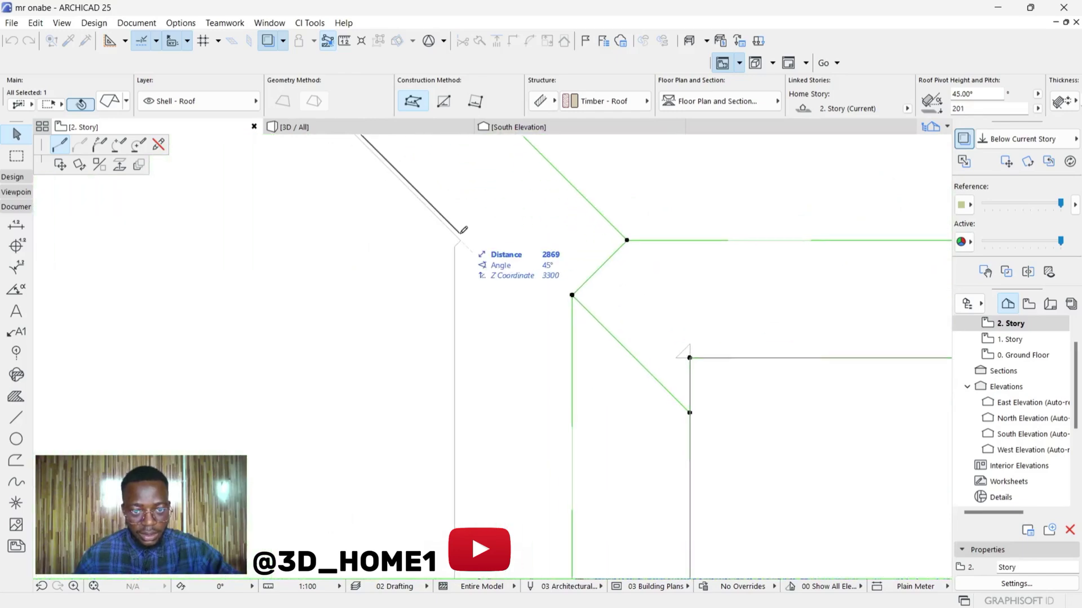
pyautogui.scroll(-4, 462, 231)
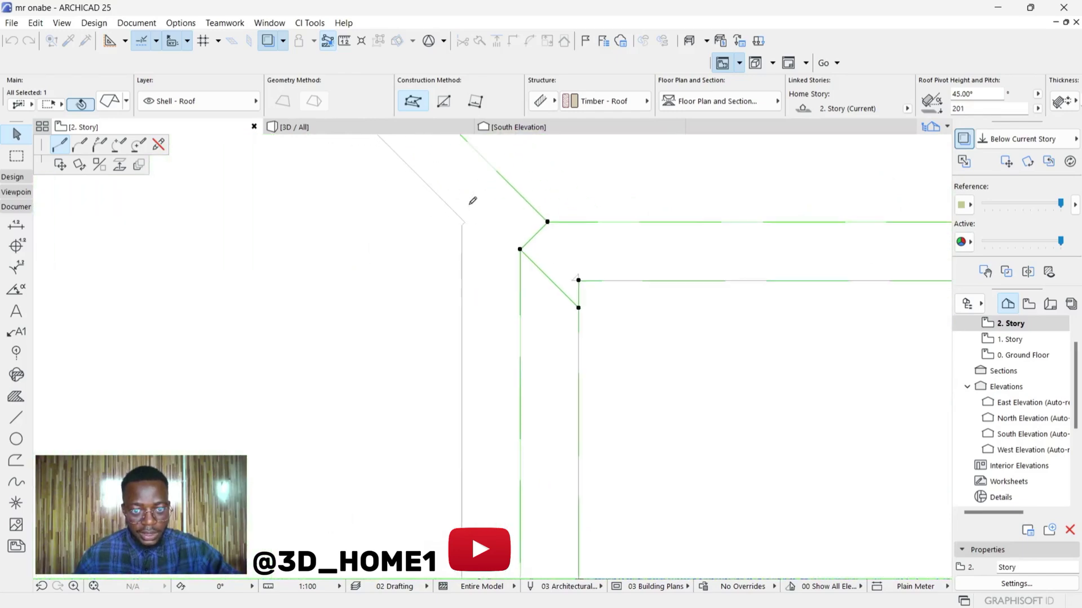
pyautogui.scroll(3, 463, 253)
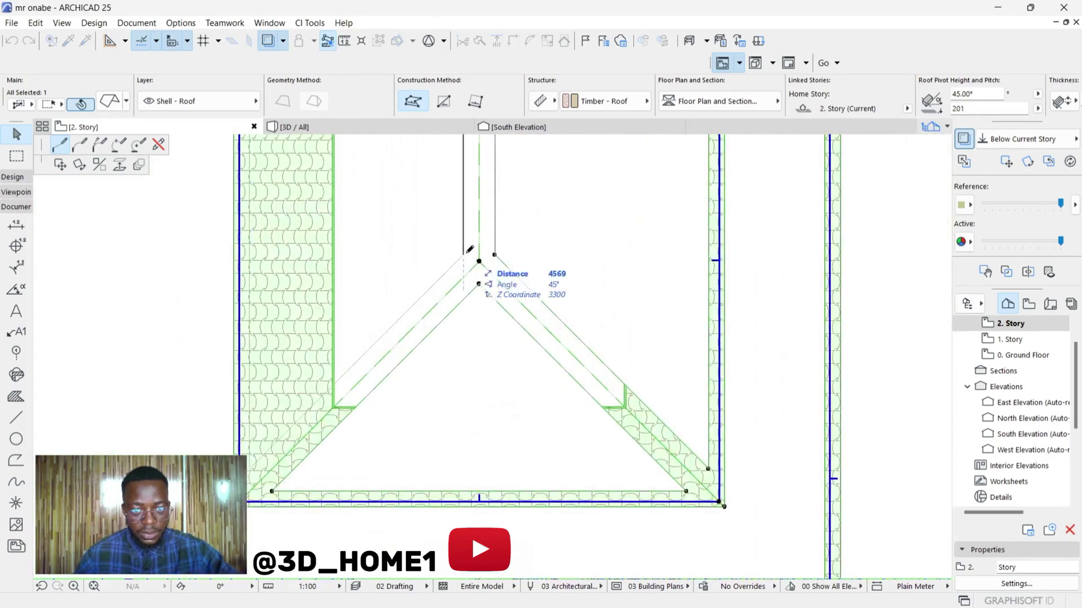
pyautogui.scroll(-2, 299, 393)
pyautogui.scroll(4, 354, 332)
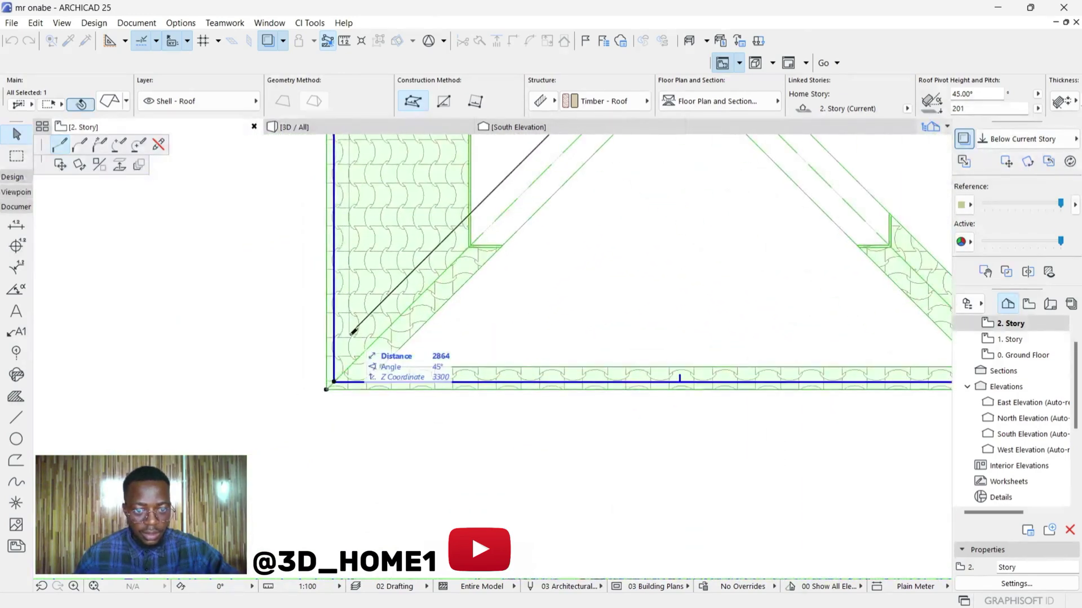
pyautogui.scroll(-4, 393, 435)
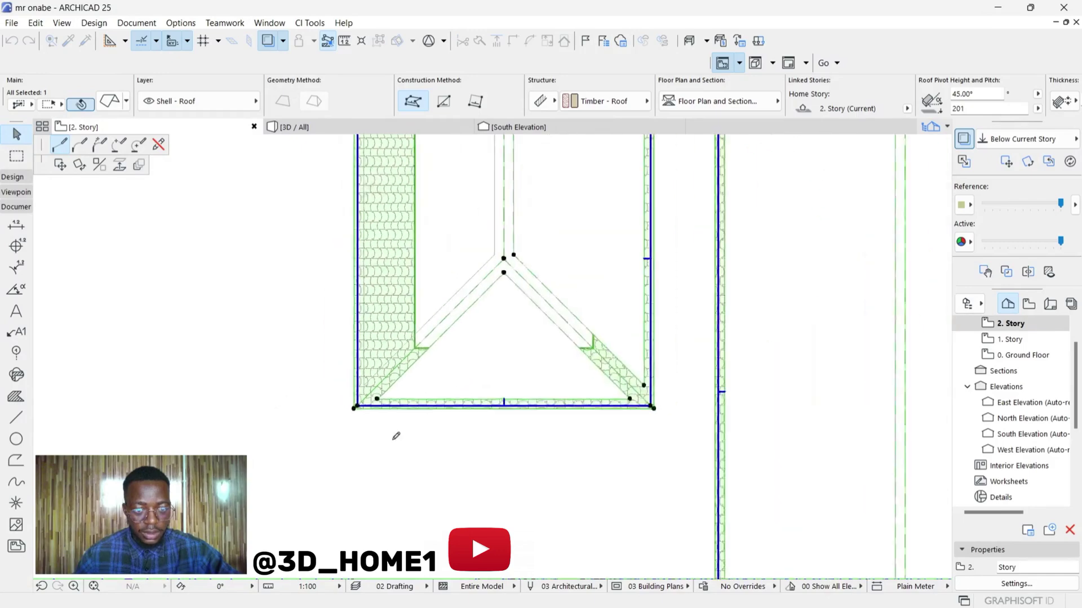
pyautogui.scroll(5, 377, 301)
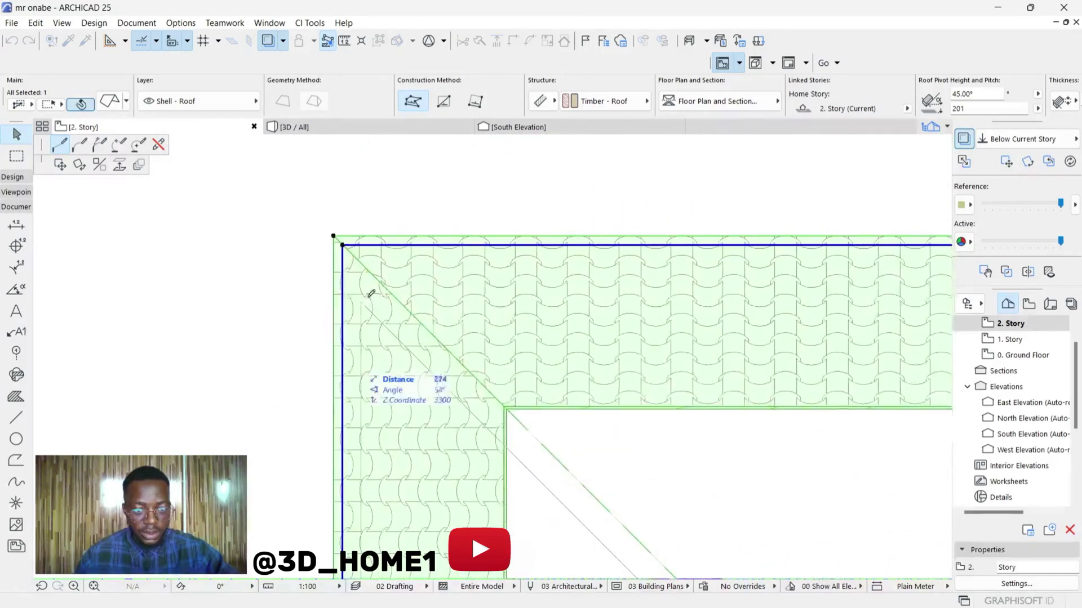
pyautogui.click(364, 300)
pyautogui.scroll(-5, 422, 269)
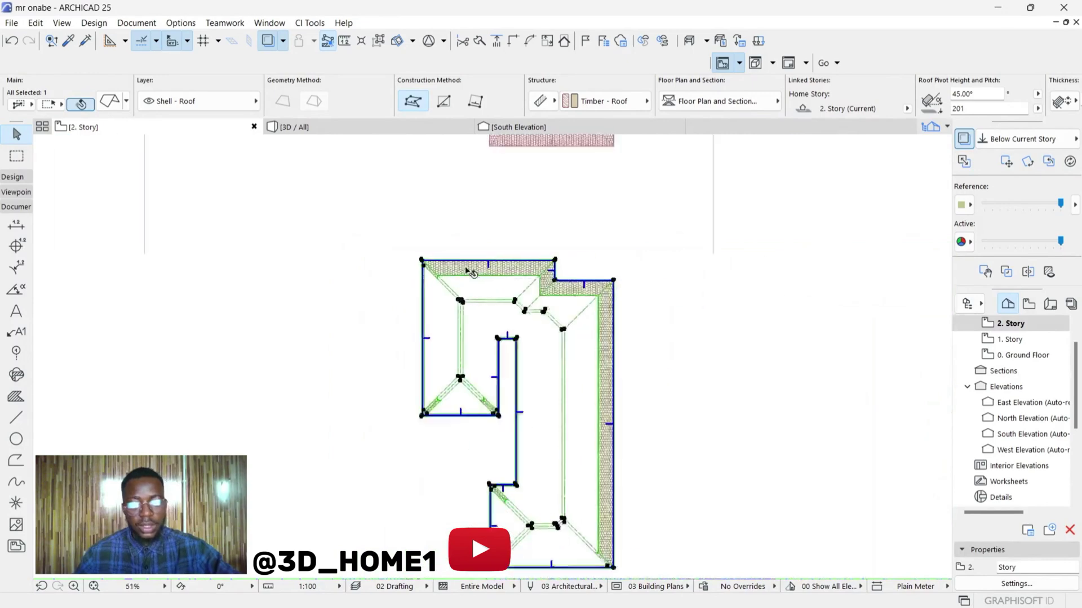
pyautogui.scroll(2, 490, 259)
pyautogui.scroll(-2, 495, 253)
pyautogui.scroll(2, 502, 256)
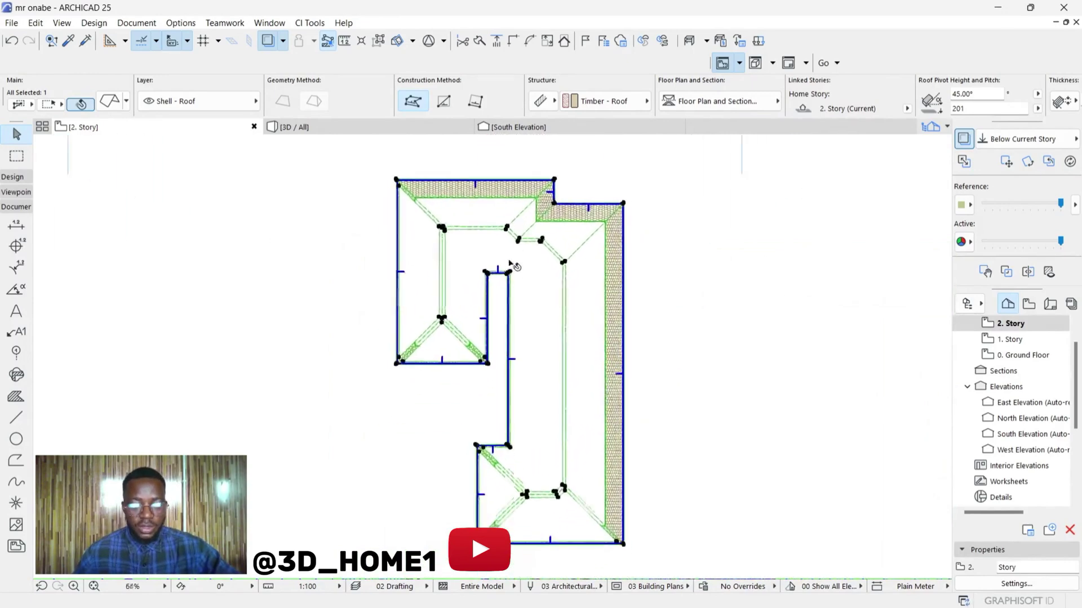
pyautogui.scroll(-3, 512, 242)
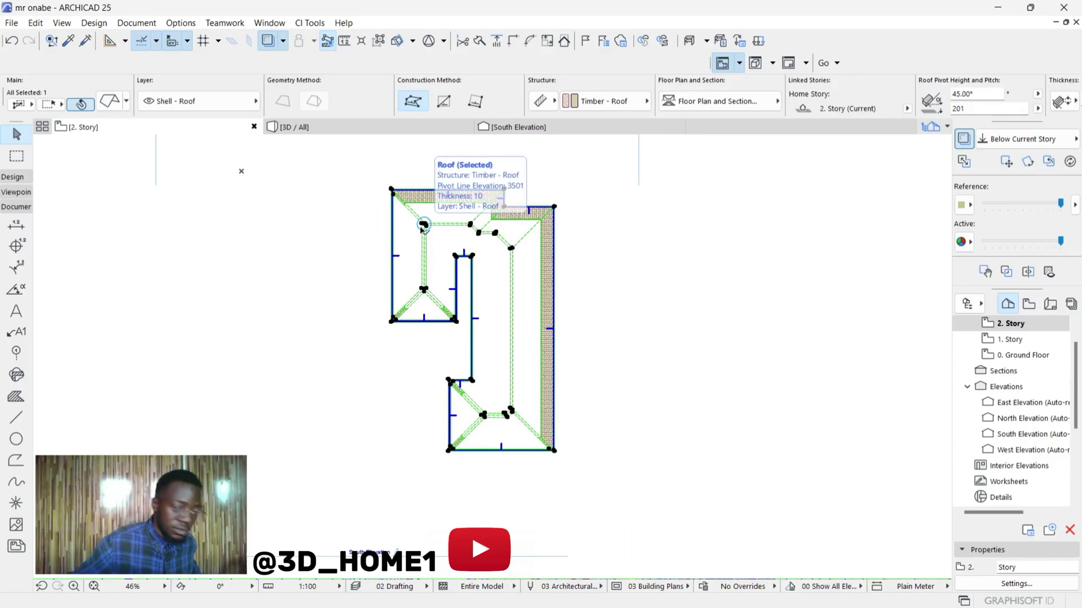
# Trace a closed polyline around the upper-left wing's top roof face, through its two outer eave corners and both ridge ends
pyautogui.scroll(5, 440, 171)
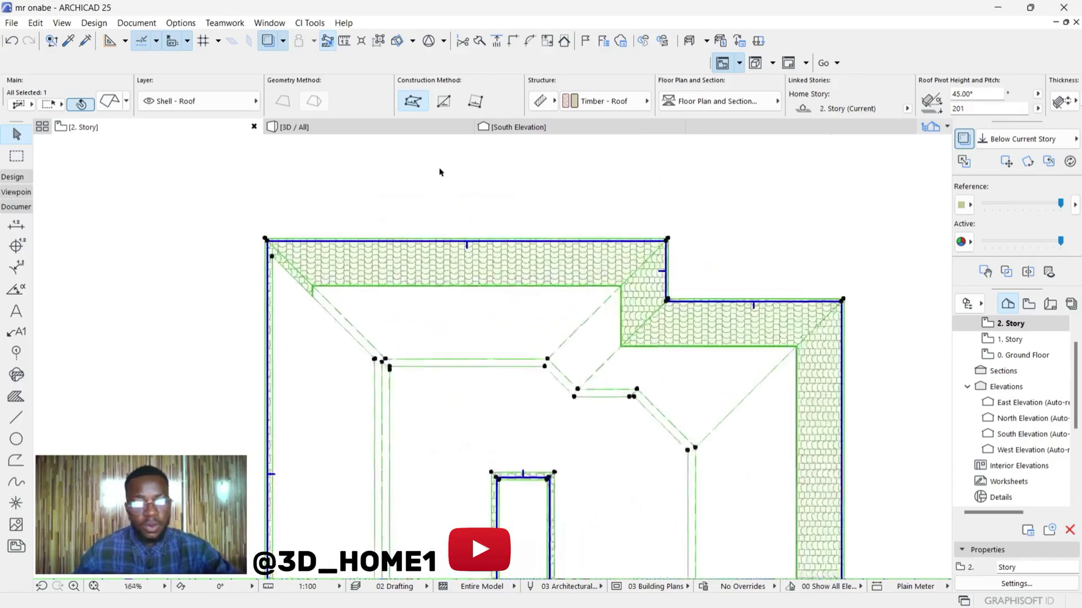
pyautogui.press('Escape')
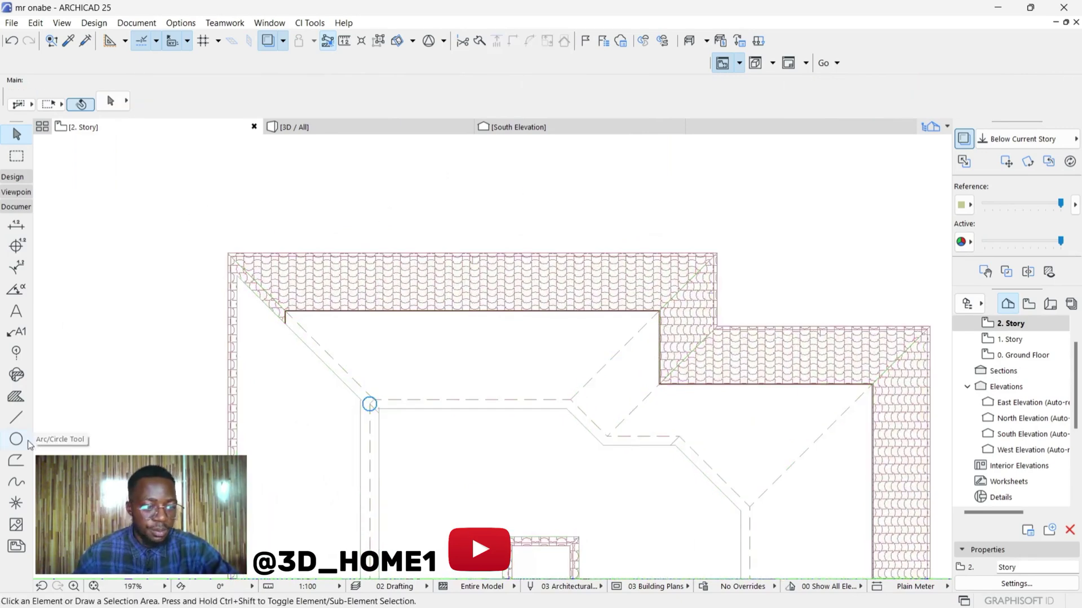
pyautogui.click(16, 461)
pyautogui.scroll(3, 227, 260)
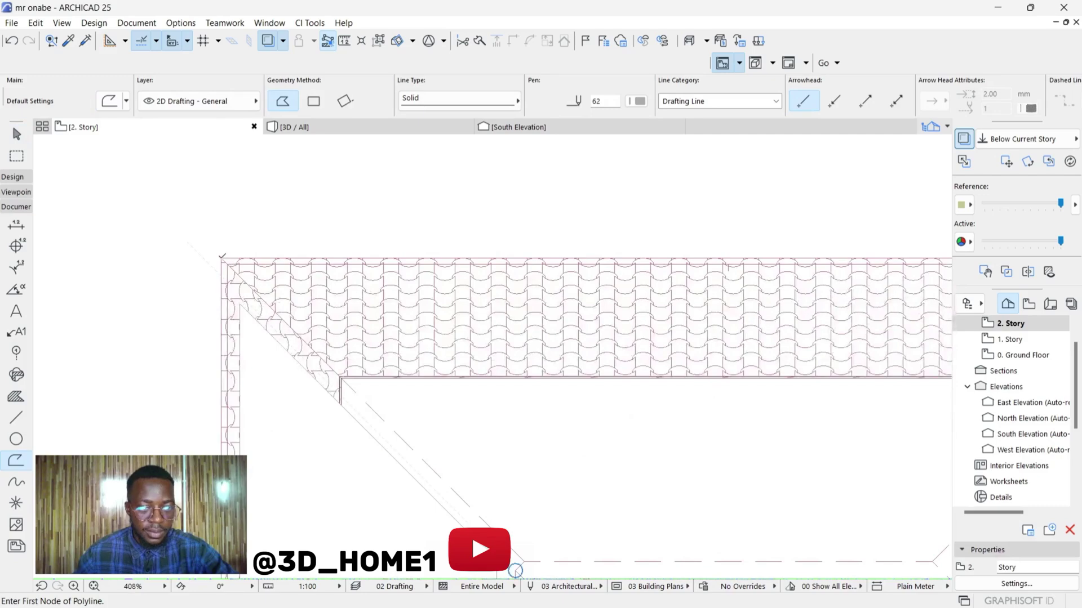
pyautogui.click(222, 258)
pyautogui.scroll(-3, 221, 257)
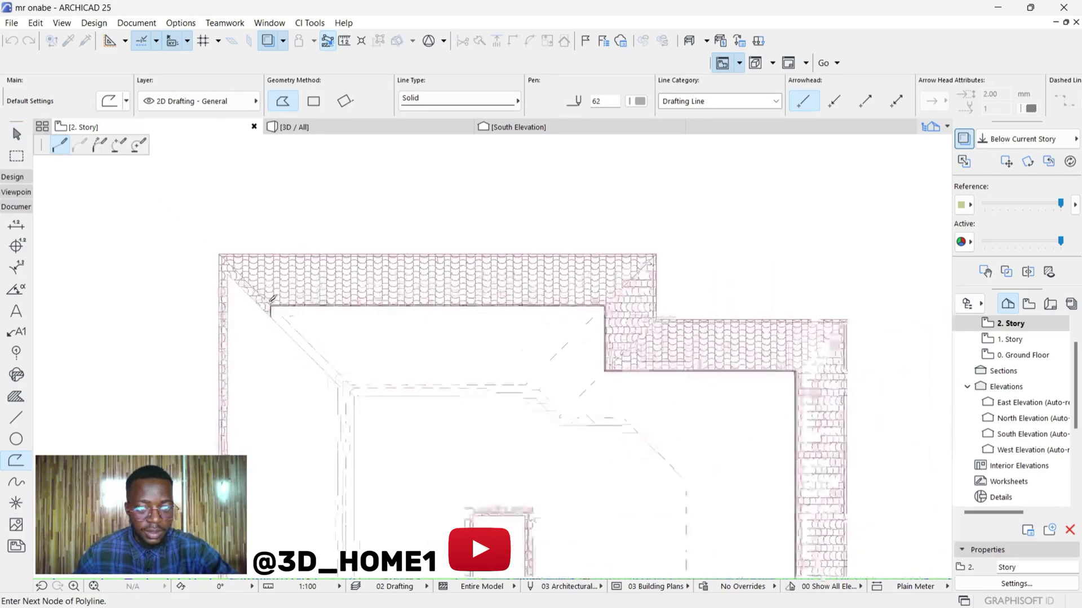
pyautogui.scroll(2, 383, 403)
pyautogui.click(325, 371)
pyautogui.scroll(-3, 325, 371)
pyautogui.scroll(3, 513, 374)
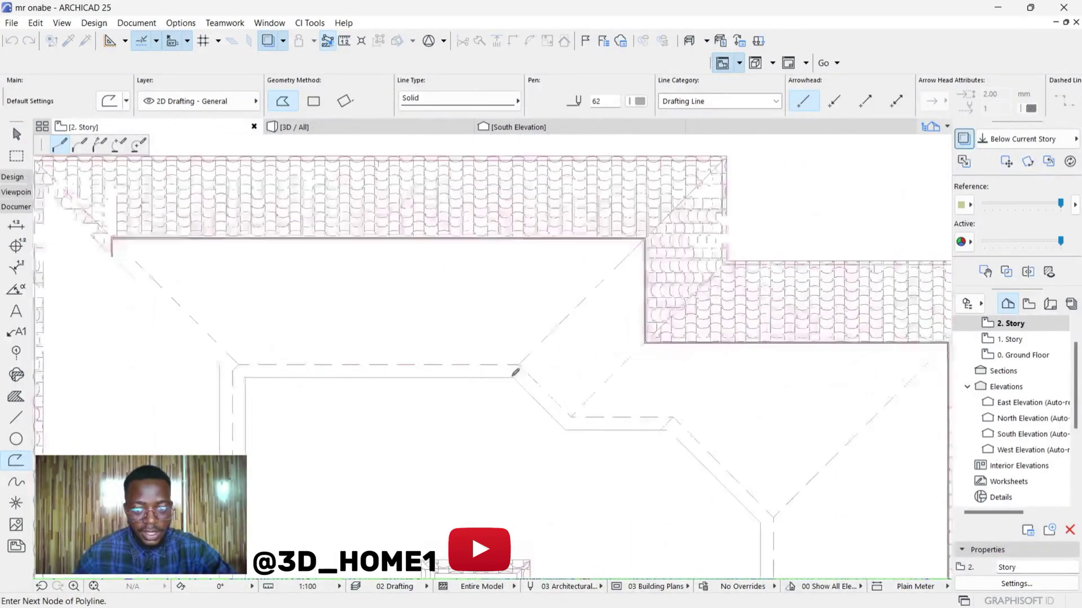
pyautogui.click(522, 362)
pyautogui.scroll(-3, 455, 371)
pyautogui.scroll(4, 569, 257)
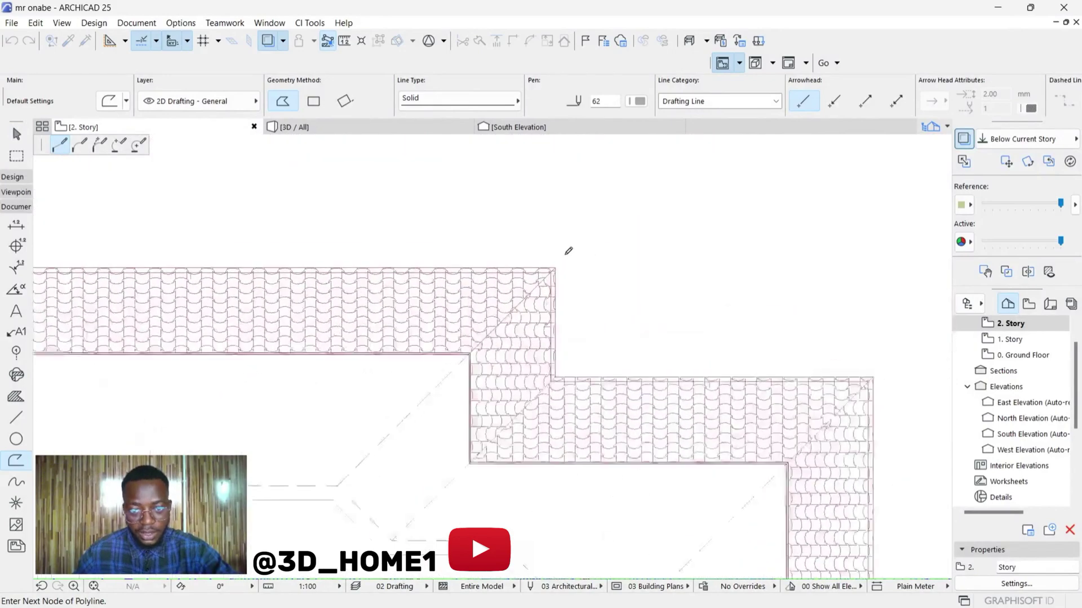
pyautogui.click(549, 276)
pyautogui.scroll(-3, 558, 265)
pyautogui.scroll(4, 256, 251)
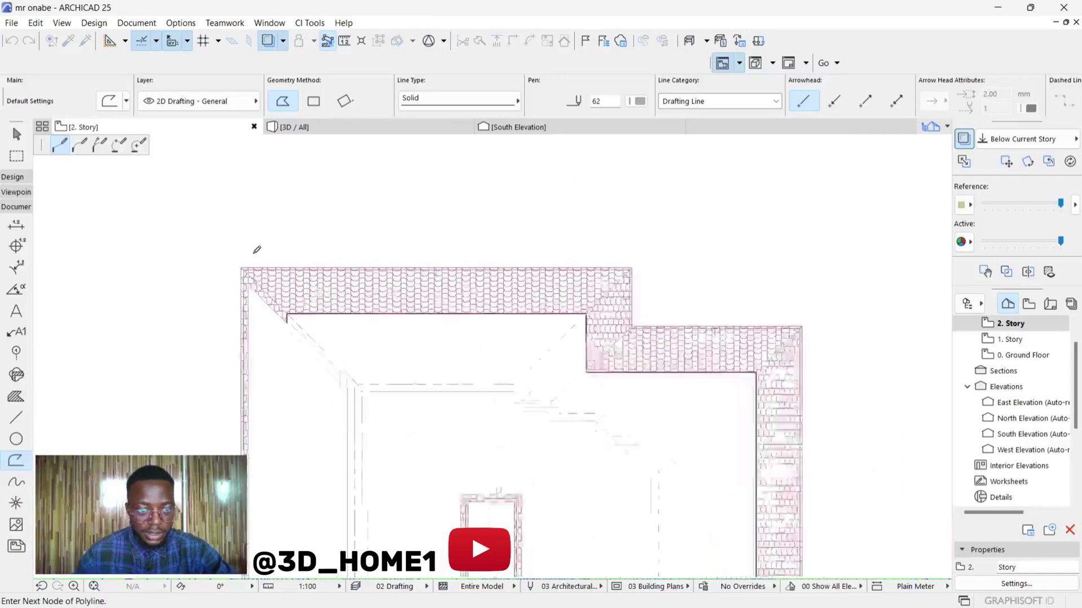
pyautogui.click(238, 272)
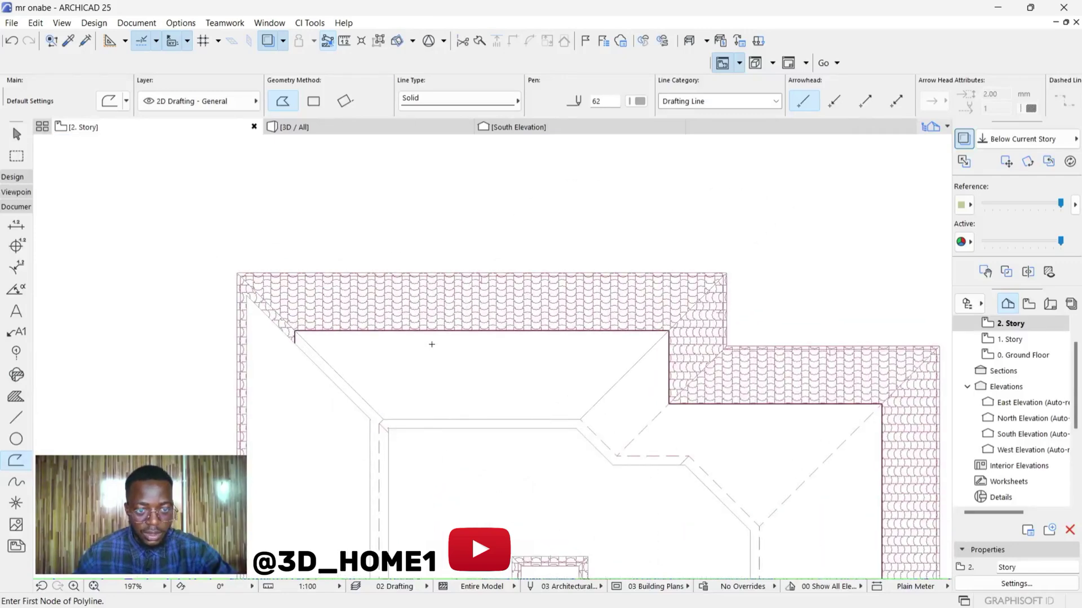
# Offset the top face's polyline inward from all its edges by the same distance as the previous face outlines
pyautogui.scroll(3, 448, 361)
pyautogui.press('Escape')
pyautogui.click(266, 393)
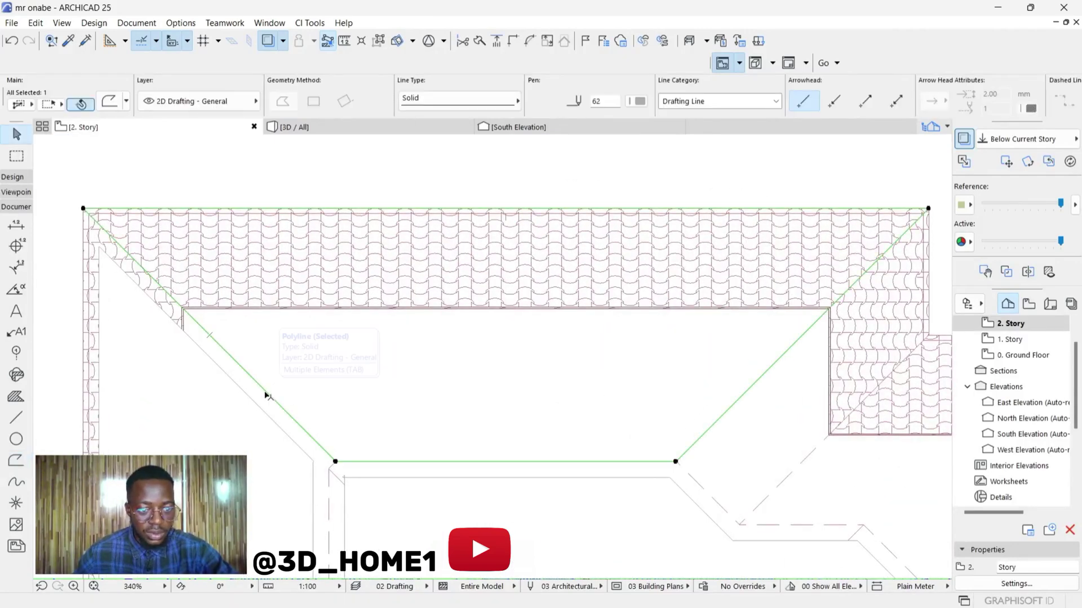
pyautogui.click(267, 396)
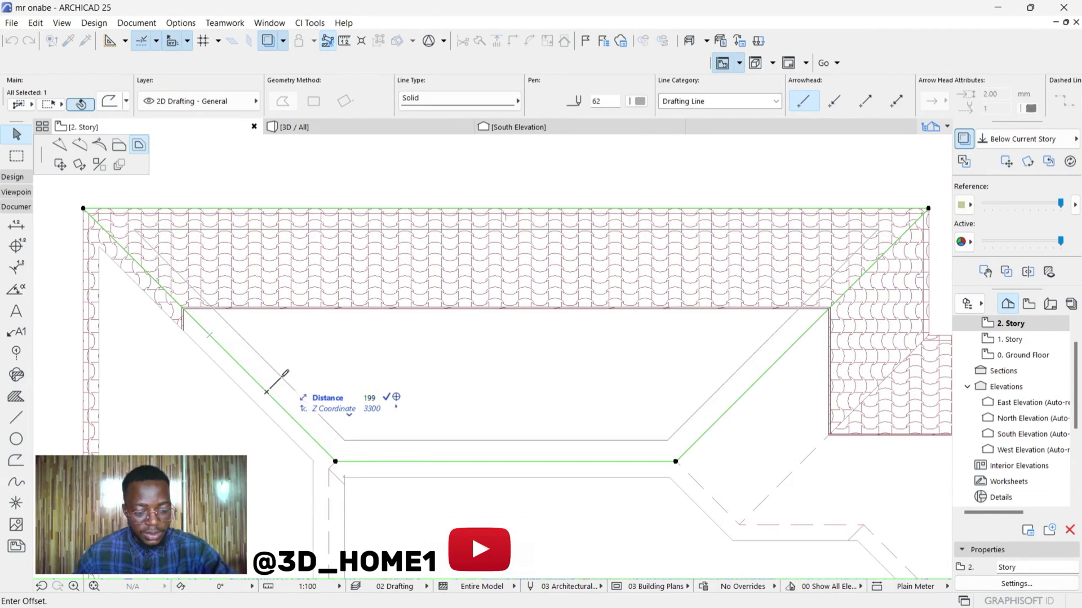
pyautogui.press('Return')
pyautogui.scroll(-2, 278, 379)
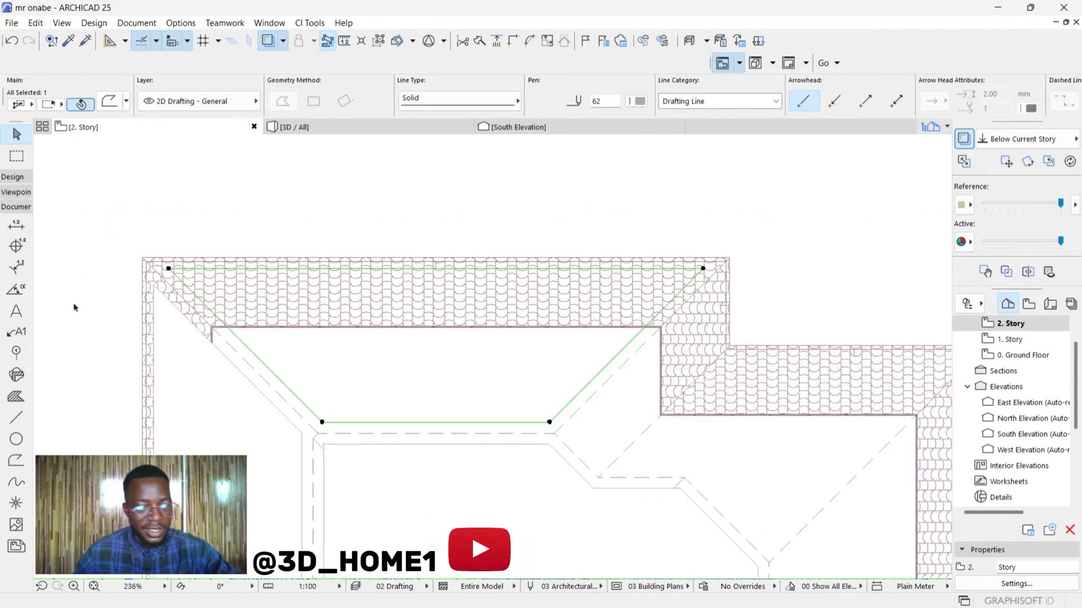
# Subtract the inset top-face outline from the roof copy with Subtract from Polygon, tracing its four corners back to the upper-left start point
pyautogui.click(164, 276)
pyautogui.scroll(2, 145, 257)
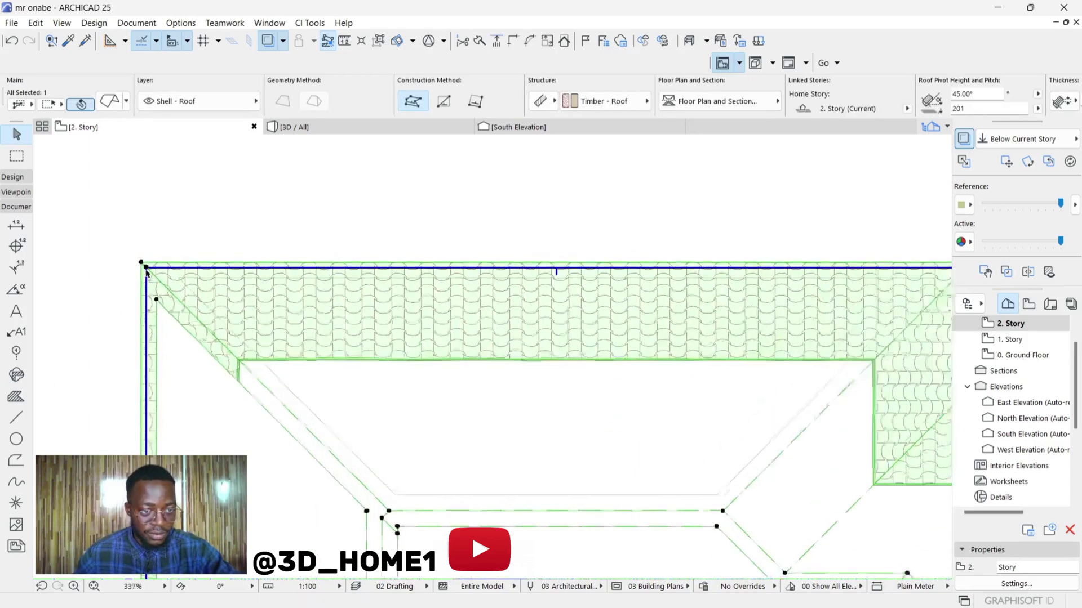
pyautogui.click(140, 263)
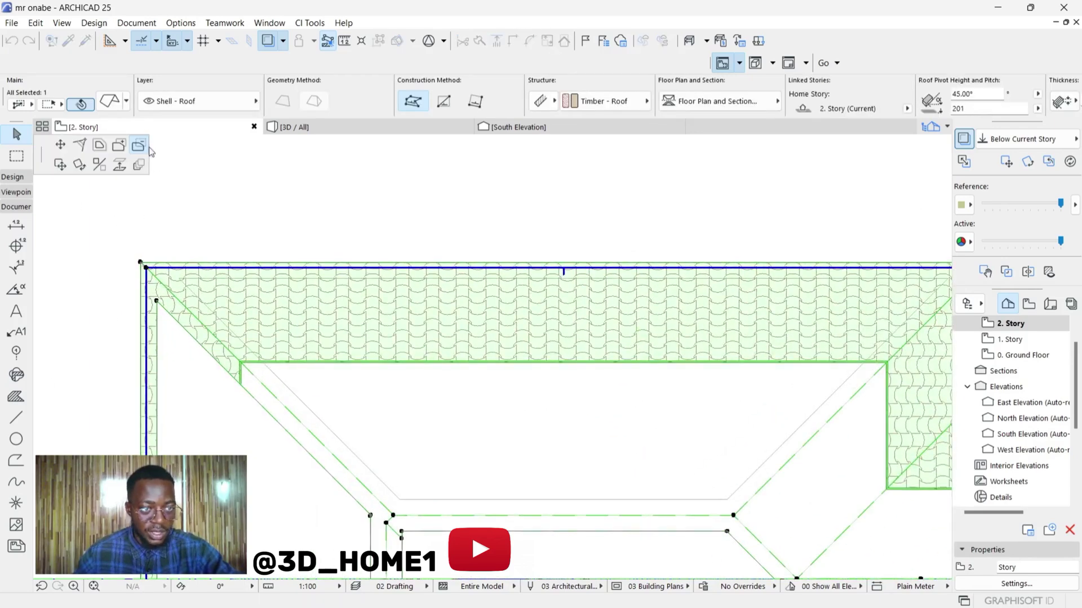
pyautogui.scroll(2, 129, 261)
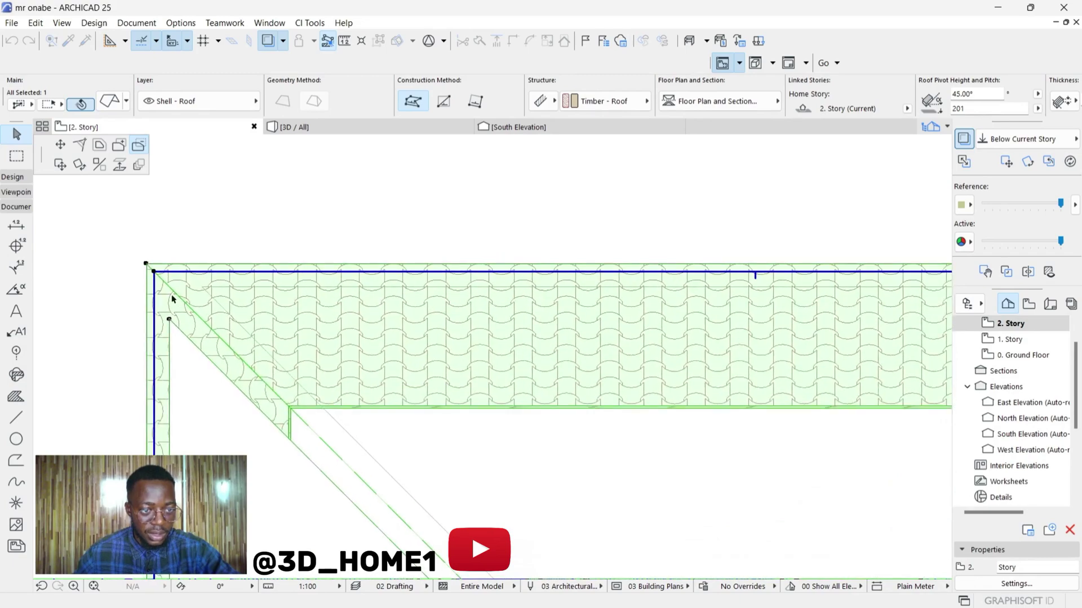
pyautogui.scroll(6, 206, 290)
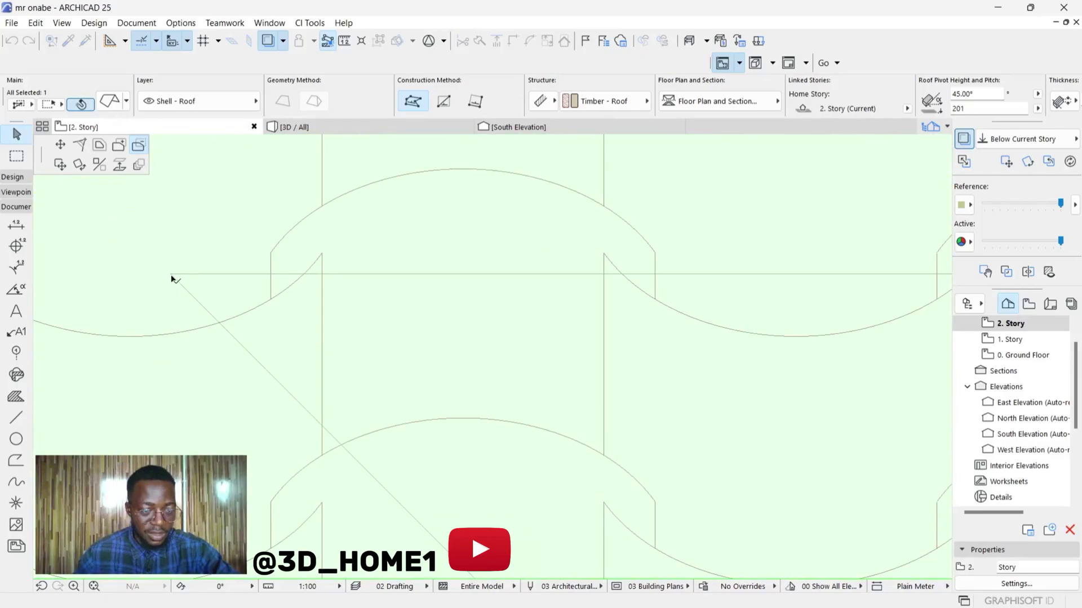
pyautogui.click(171, 274)
pyautogui.scroll(-6, 184, 275)
pyautogui.scroll(-6, 185, 279)
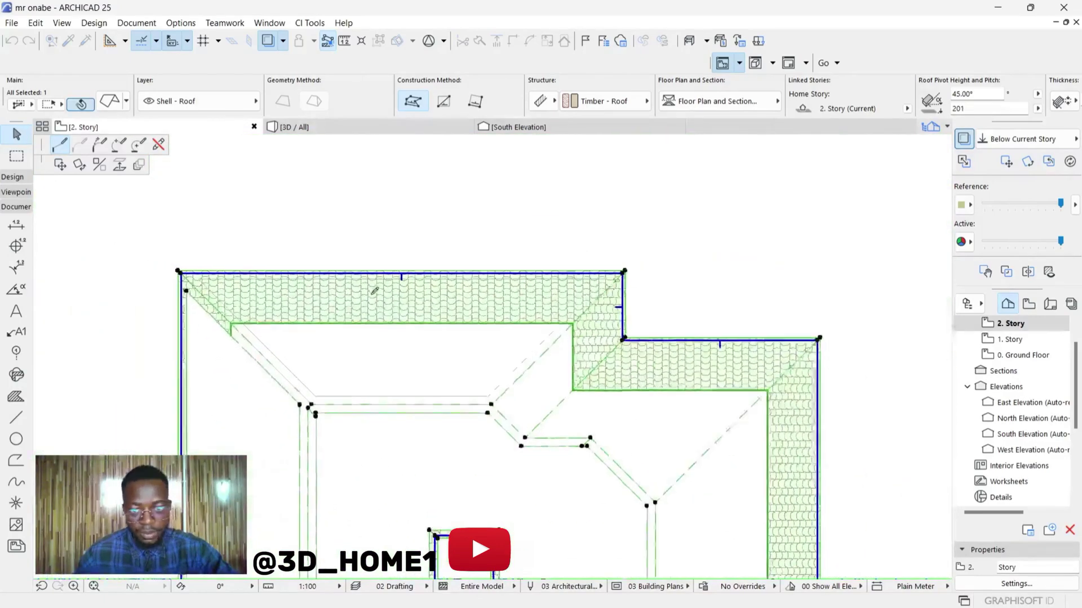
pyautogui.scroll(7, 482, 281)
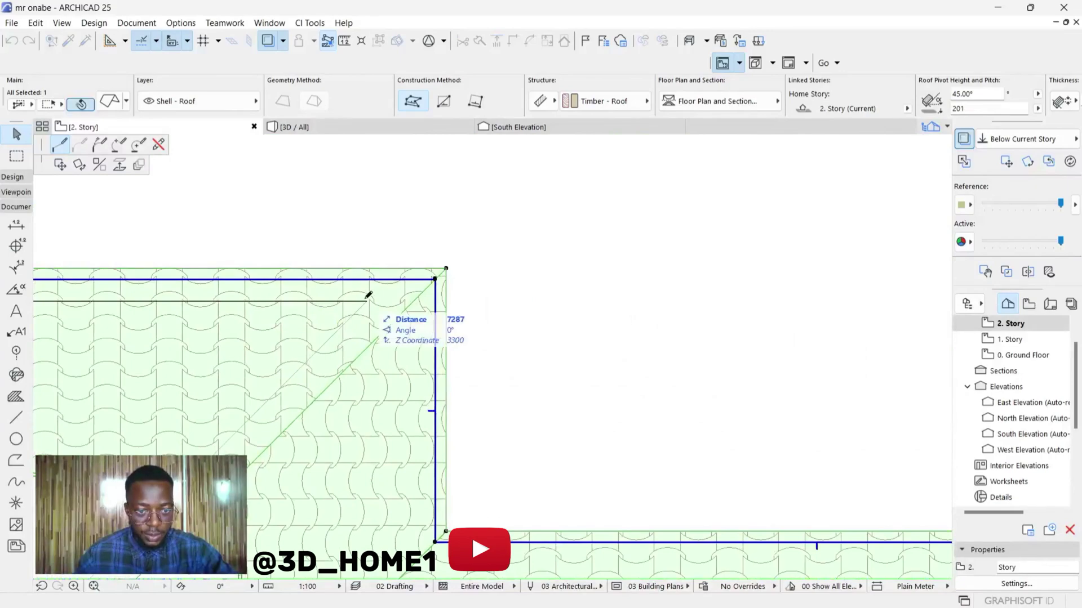
pyautogui.click(367, 300)
pyautogui.scroll(-6, 435, 262)
pyautogui.scroll(6, 316, 375)
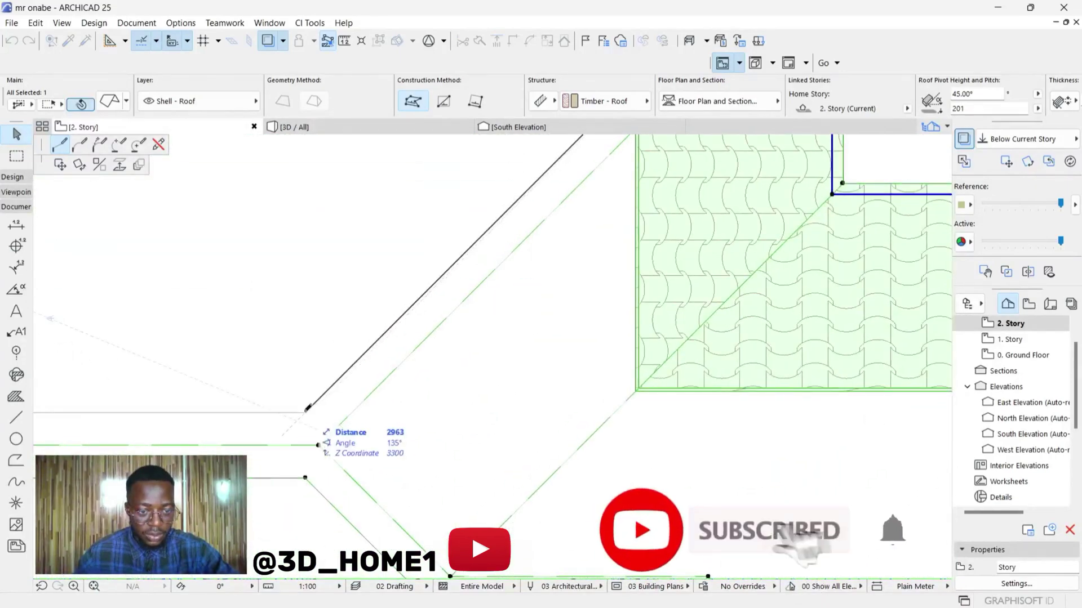
pyautogui.scroll(-3, 653, 338)
pyautogui.scroll(4, 350, 333)
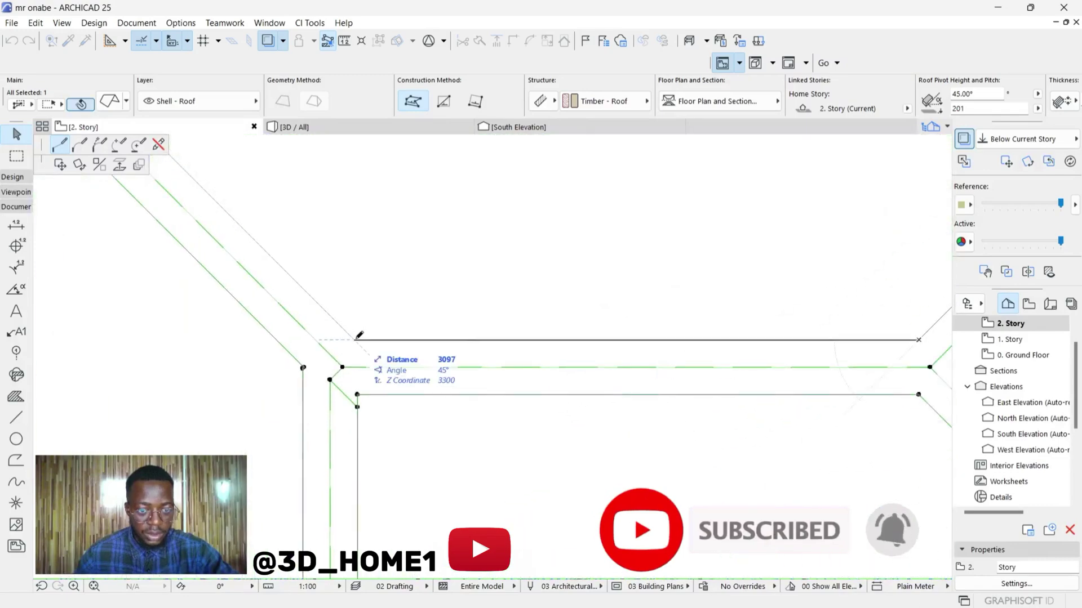
pyautogui.scroll(-3, 358, 346)
pyautogui.scroll(4, 271, 220)
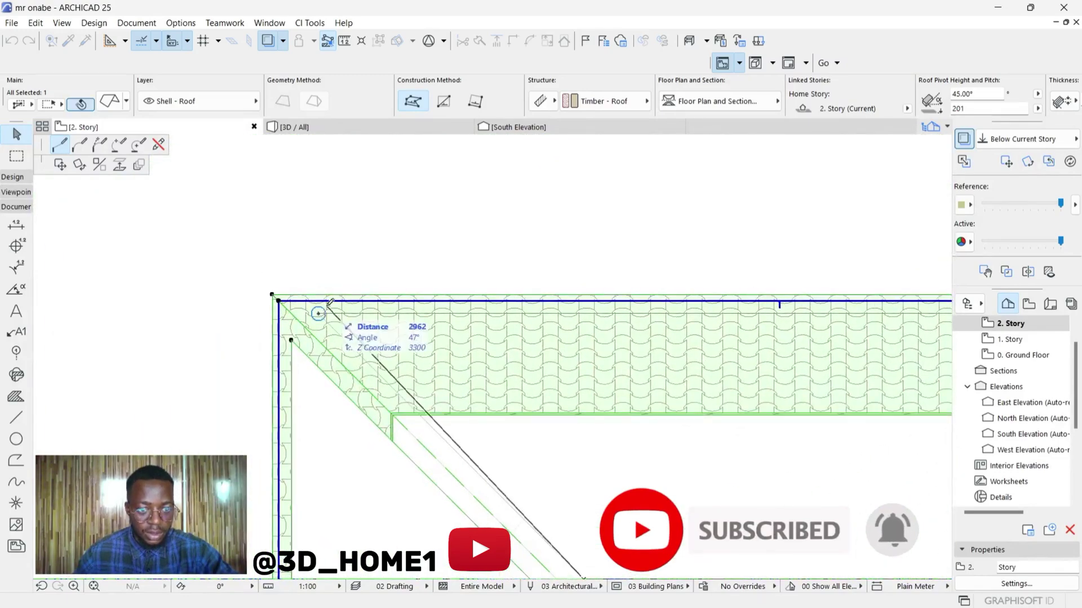
pyautogui.press('Escape')
pyautogui.scroll(-3, 300, 266)
pyautogui.press('Escape')
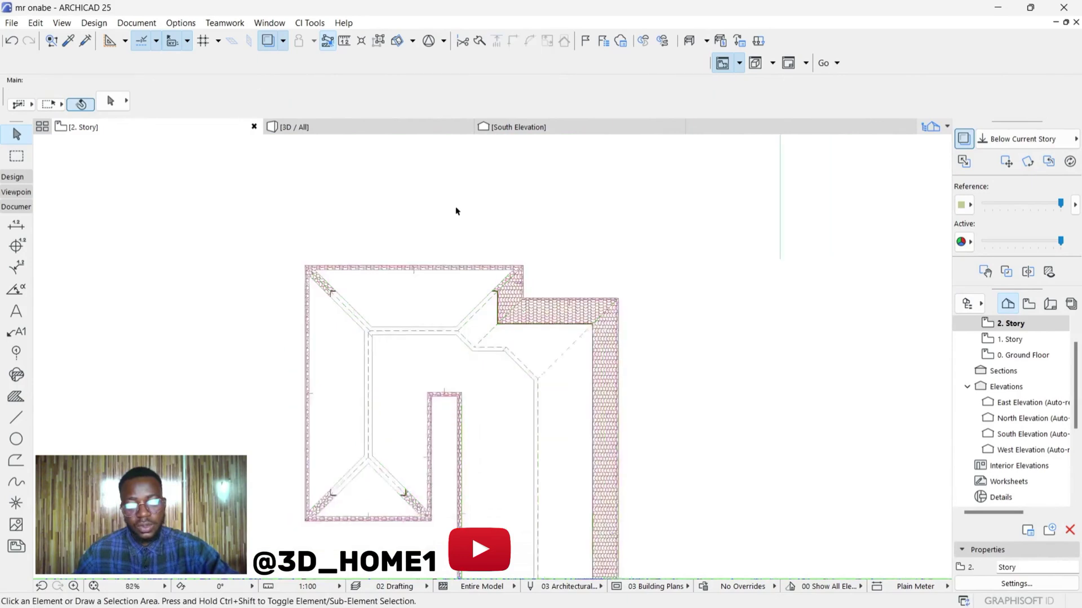
# Trace a closed polyline around the long right roof face, from its lower-right eave corner through both ridge ends and the upper-right corner
pyautogui.scroll(-1, 476, 197)
pyautogui.scroll(-1, 528, 241)
pyautogui.scroll(3, 507, 299)
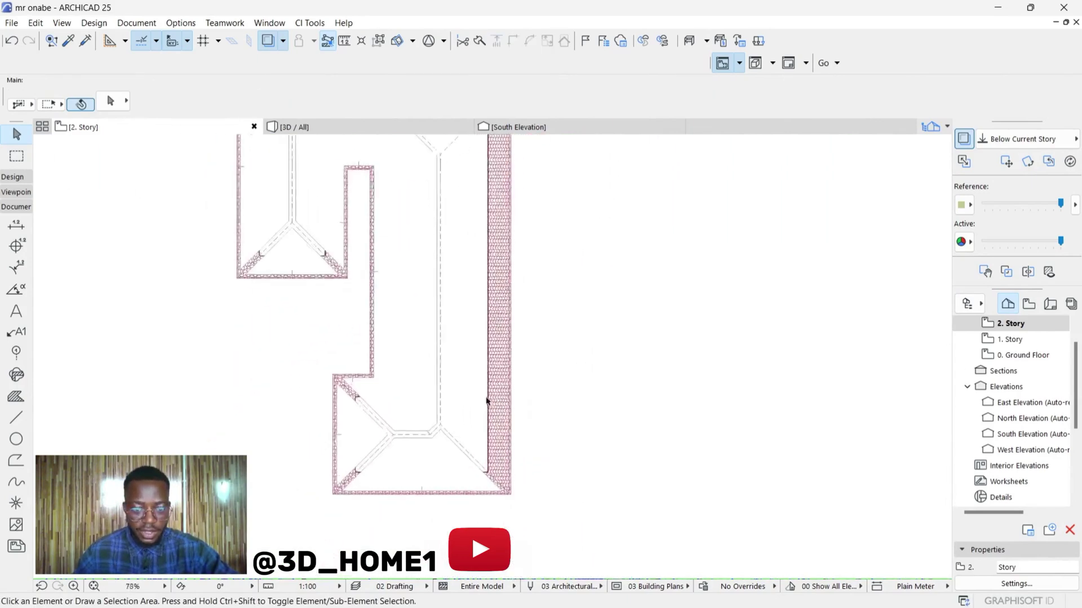
pyautogui.scroll(-5, 494, 417)
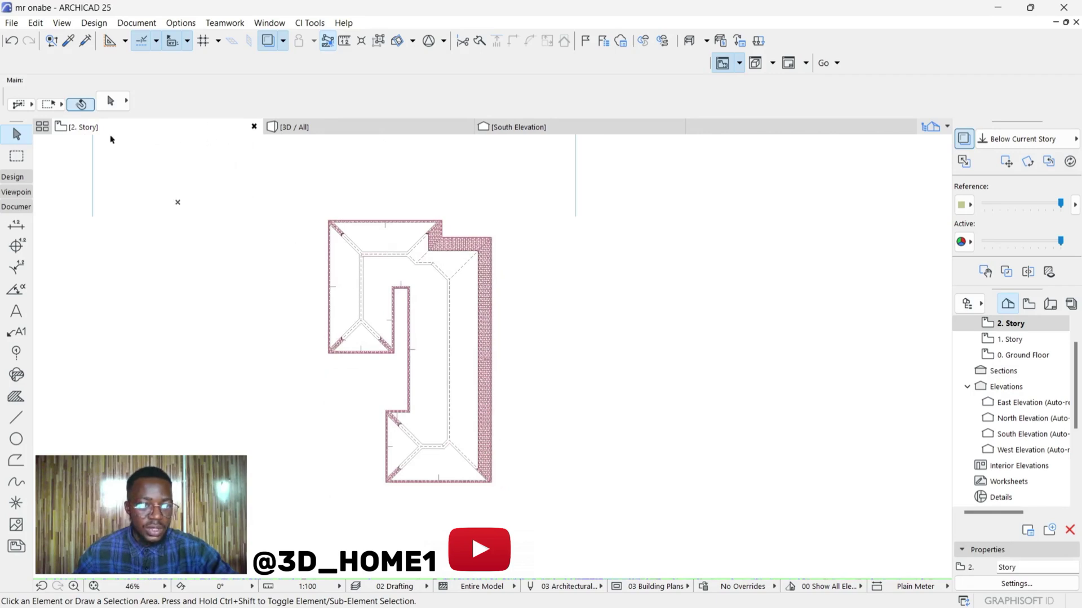
pyautogui.click(15, 459)
pyautogui.scroll(15, 485, 479)
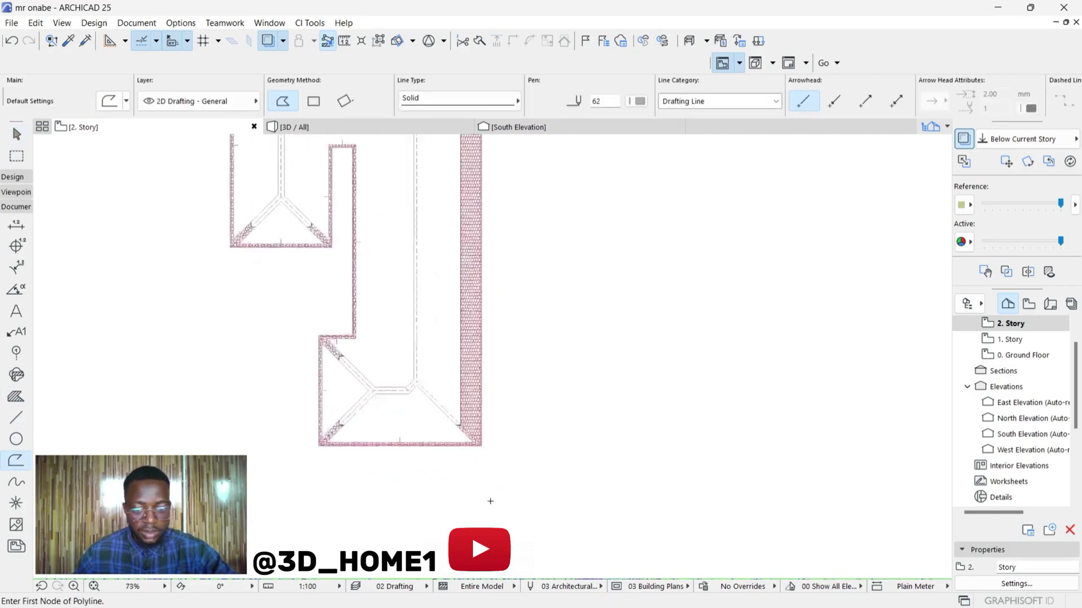
pyautogui.scroll(1, 434, 444)
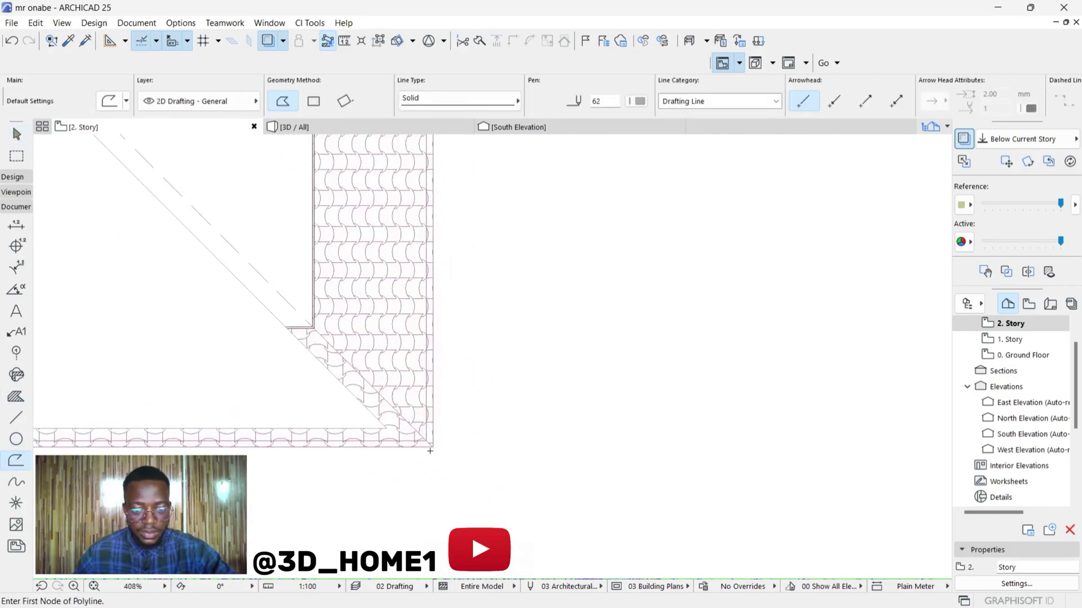
pyautogui.click(431, 446)
pyautogui.scroll(7, 316, 312)
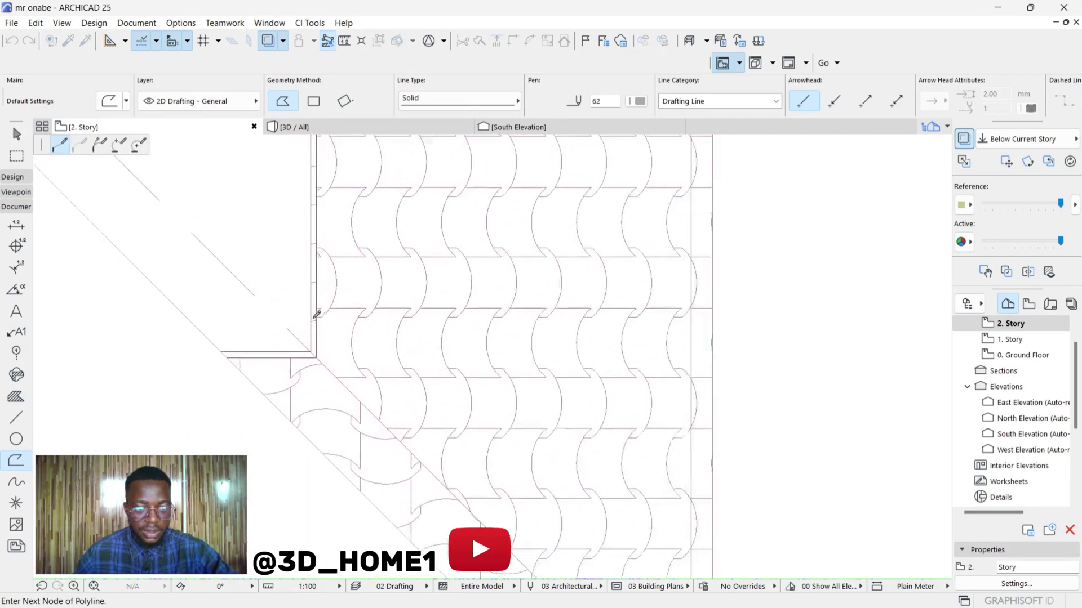
pyautogui.scroll(-7, 435, 439)
pyautogui.scroll(-5, 333, 342)
pyautogui.scroll(5, 278, 333)
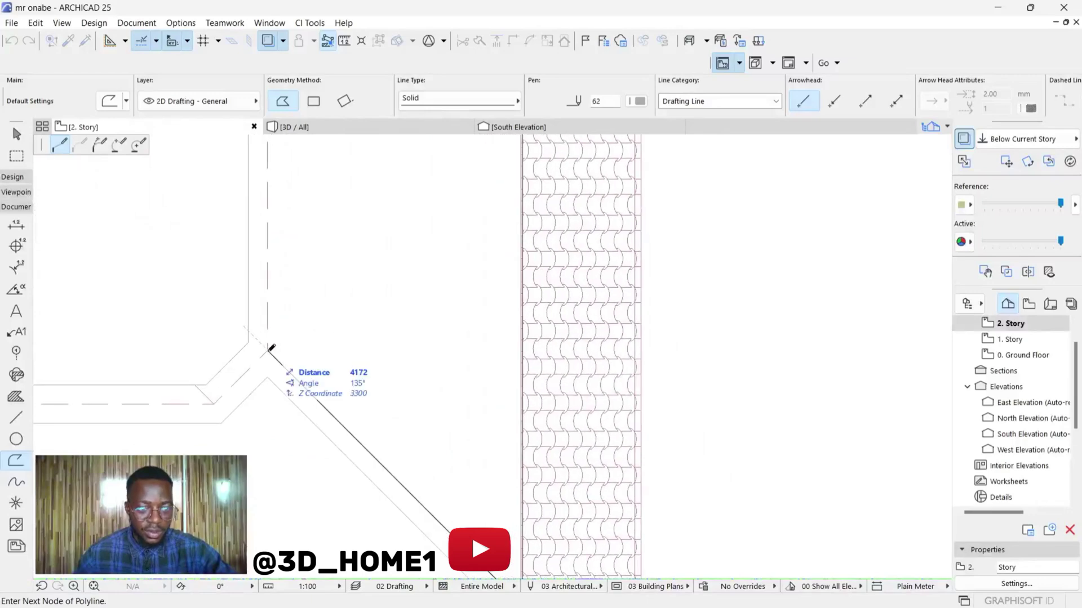
pyautogui.scroll(-5, 316, 407)
pyautogui.scroll(4, 326, 285)
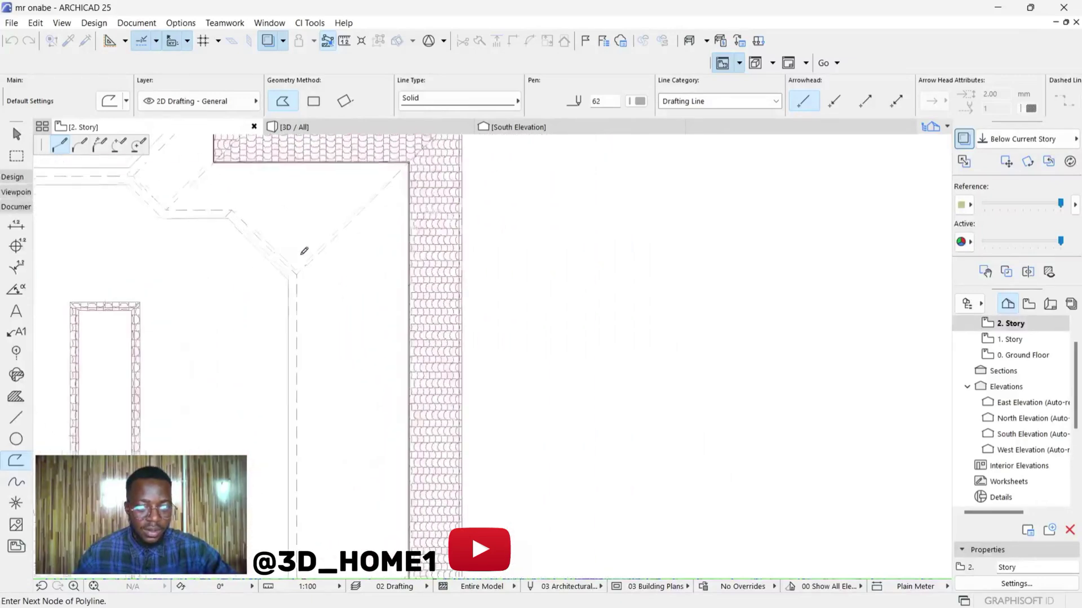
pyautogui.scroll(-3, 294, 327)
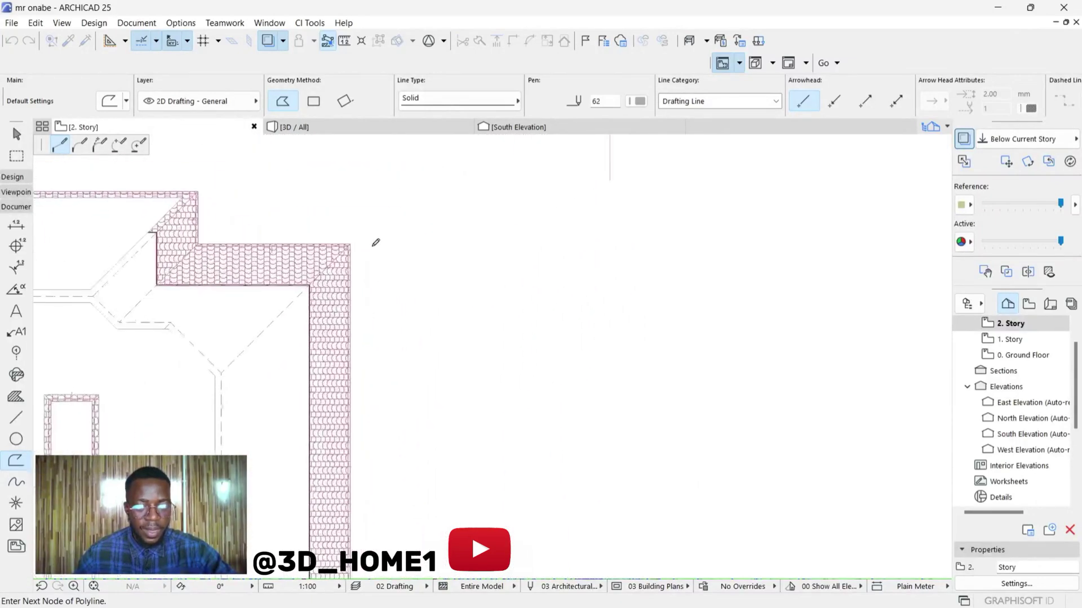
pyautogui.scroll(5, 336, 237)
pyautogui.scroll(-5, 367, 214)
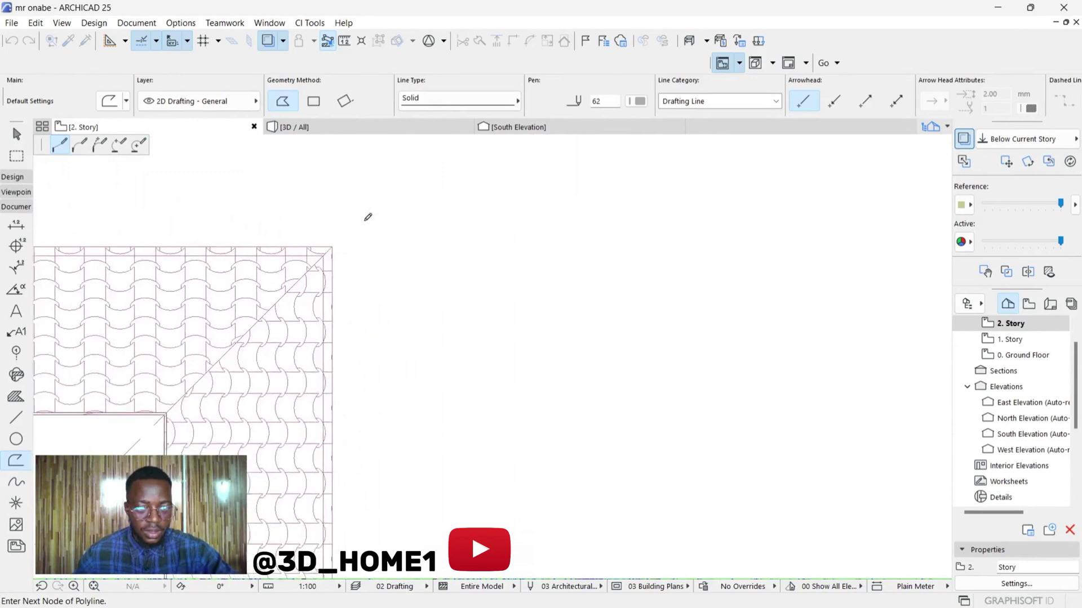
pyautogui.scroll(5, 358, 438)
pyautogui.scroll(3, 354, 443)
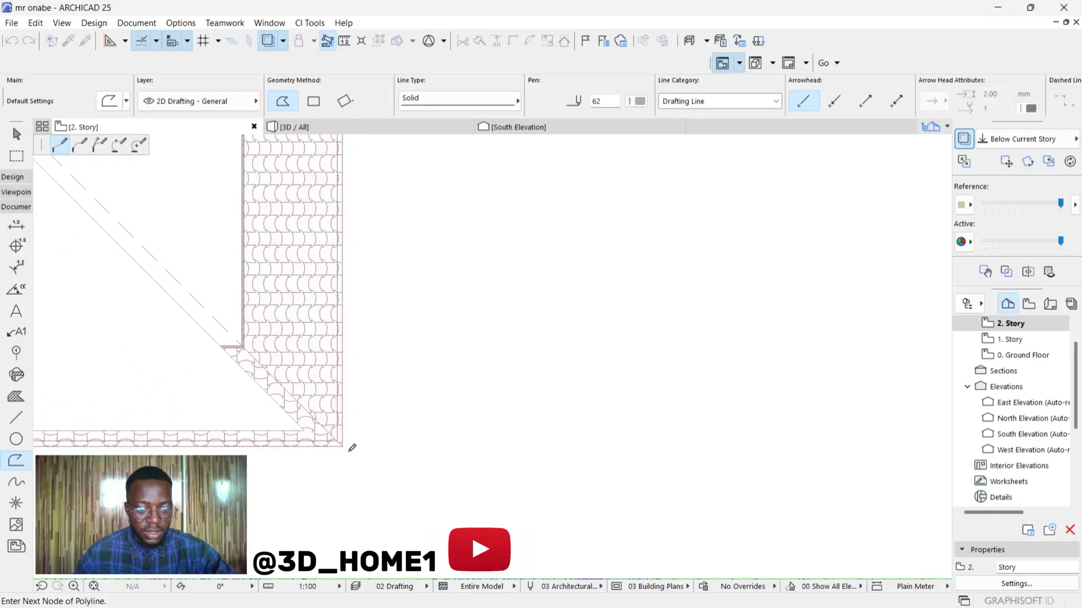
pyautogui.click(343, 445)
pyautogui.scroll(-2, 353, 456)
pyautogui.scroll(-4, 359, 464)
pyautogui.press('Escape')
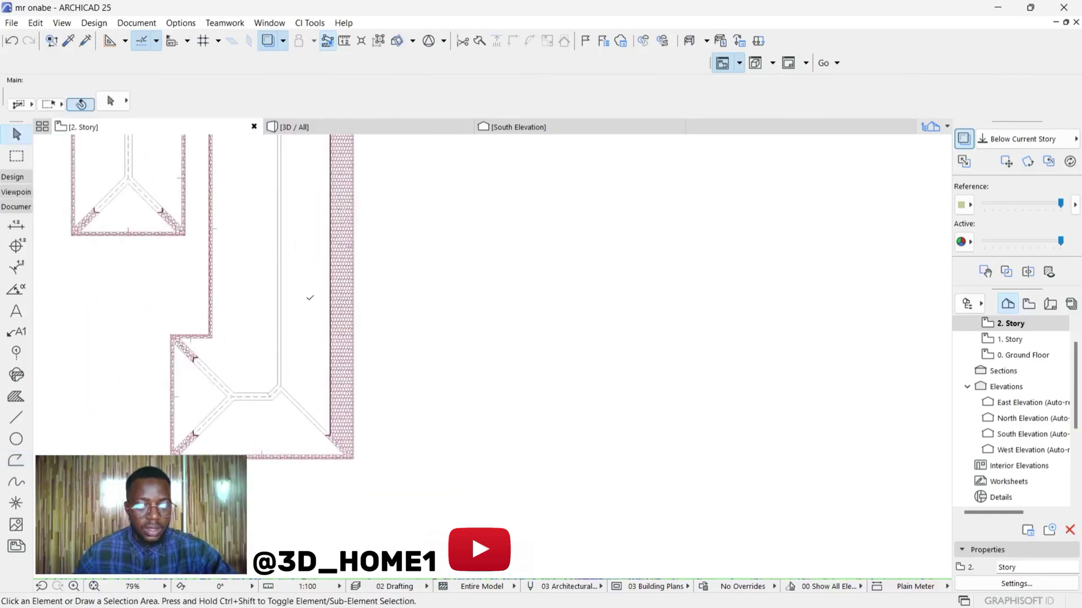
# Offset the long right face's polyline 150 mm inward from all its edges
pyautogui.click(280, 342)
pyautogui.click(280, 341)
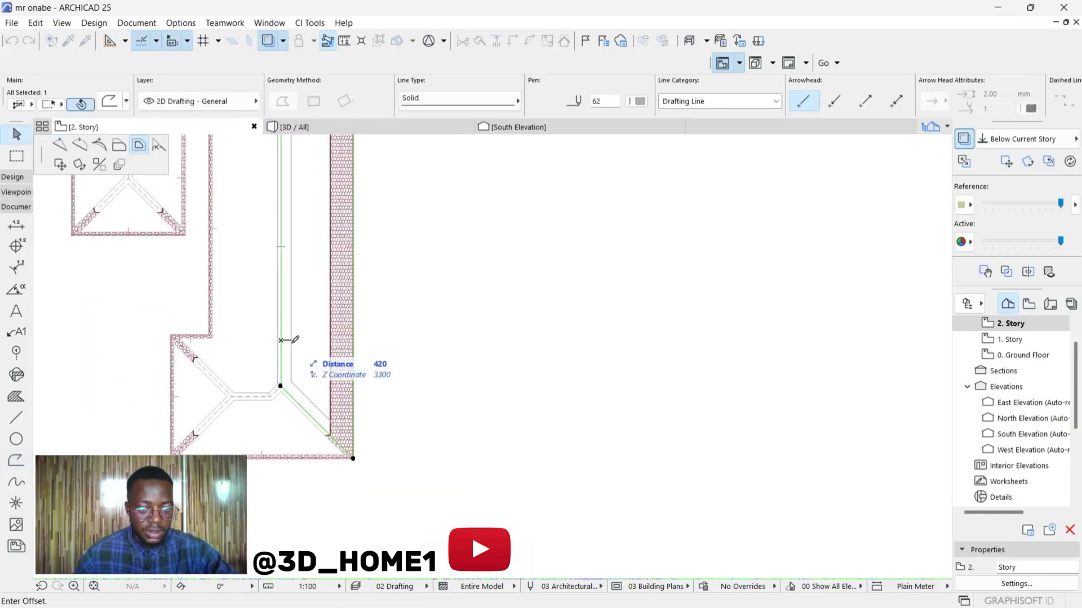
pyautogui.write('150')
pyautogui.press('Return')
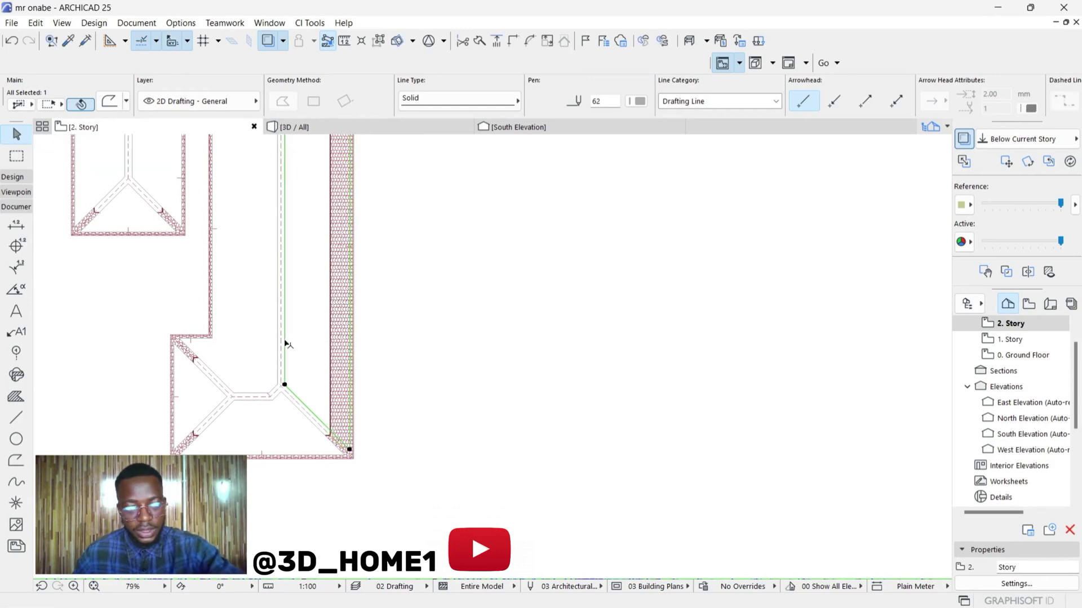
pyautogui.scroll(-3, 282, 338)
pyautogui.scroll(4, 293, 281)
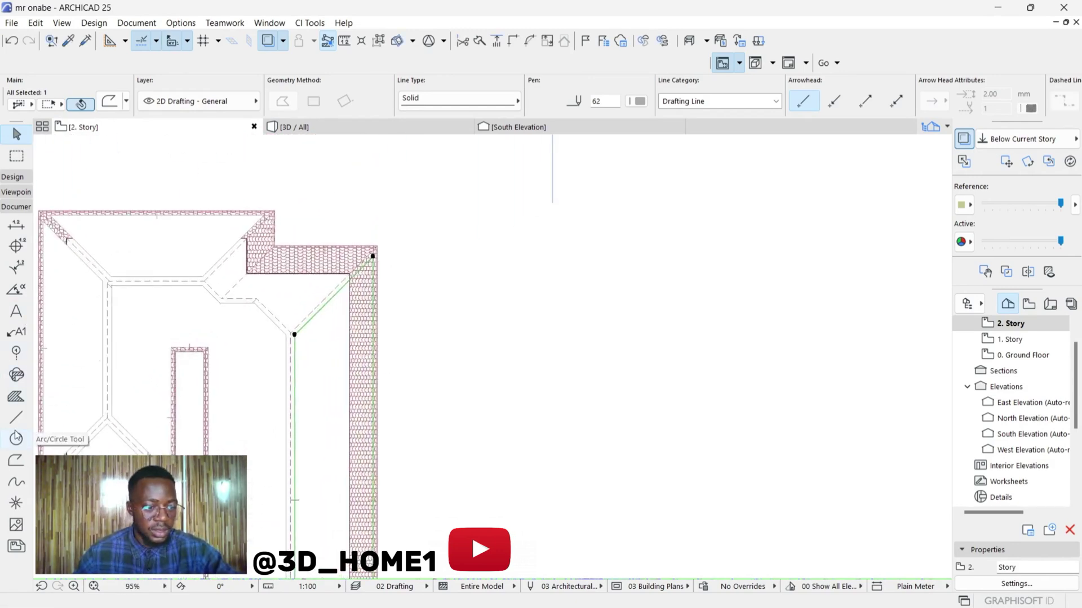
# Subtract the inset outline of the long right face from the roof copy with Subtract from Polygon, tracing its four corners back to the upper-right start point
pyautogui.click(338, 255)
pyautogui.scroll(8, 361, 251)
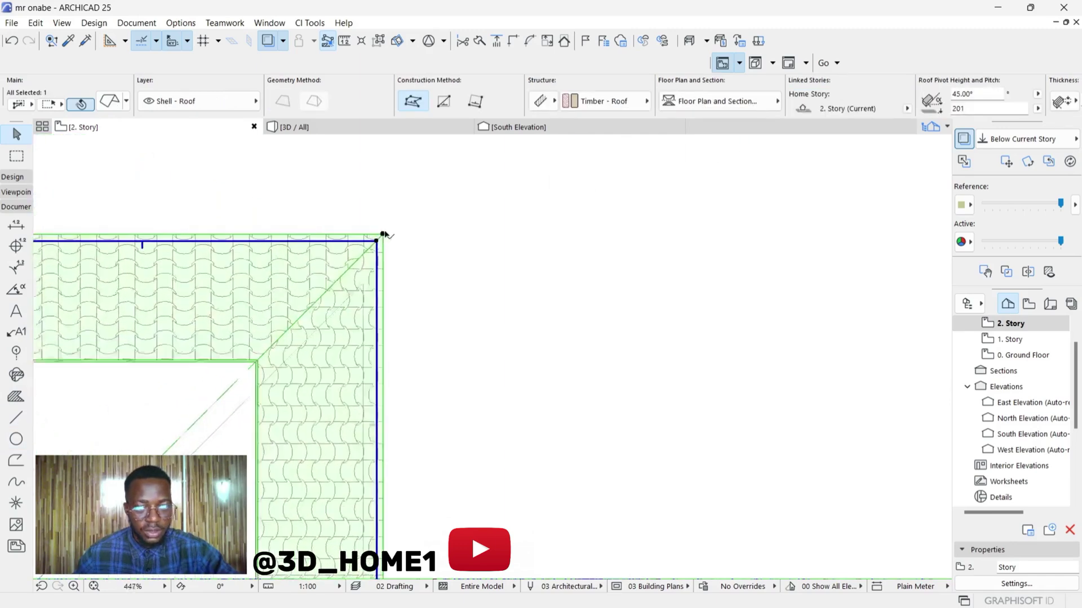
pyautogui.click(382, 235)
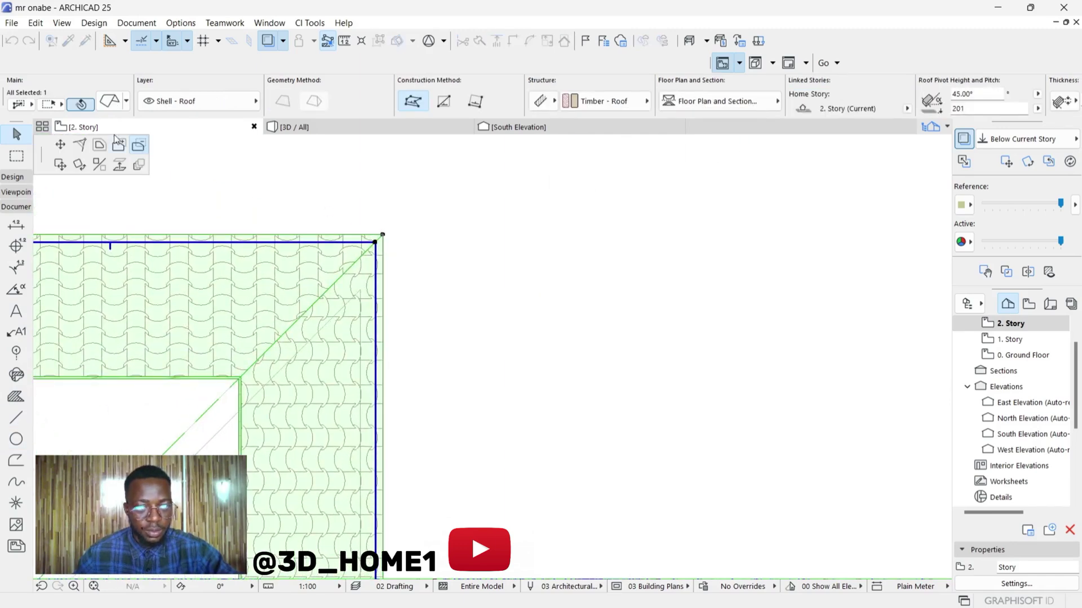
pyautogui.scroll(-3, 394, 237)
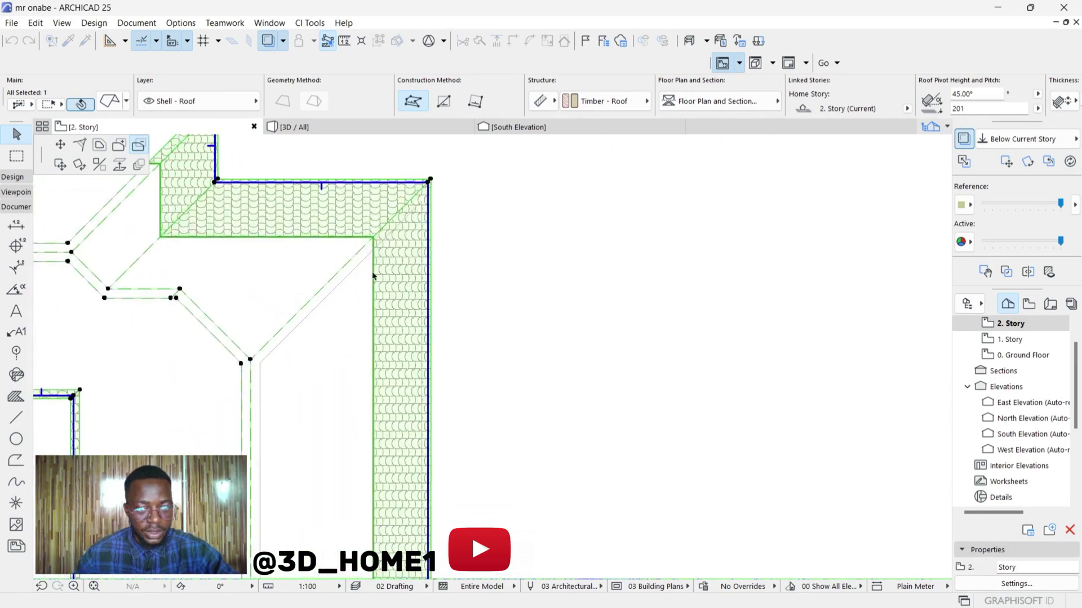
pyautogui.scroll(3, 429, 177)
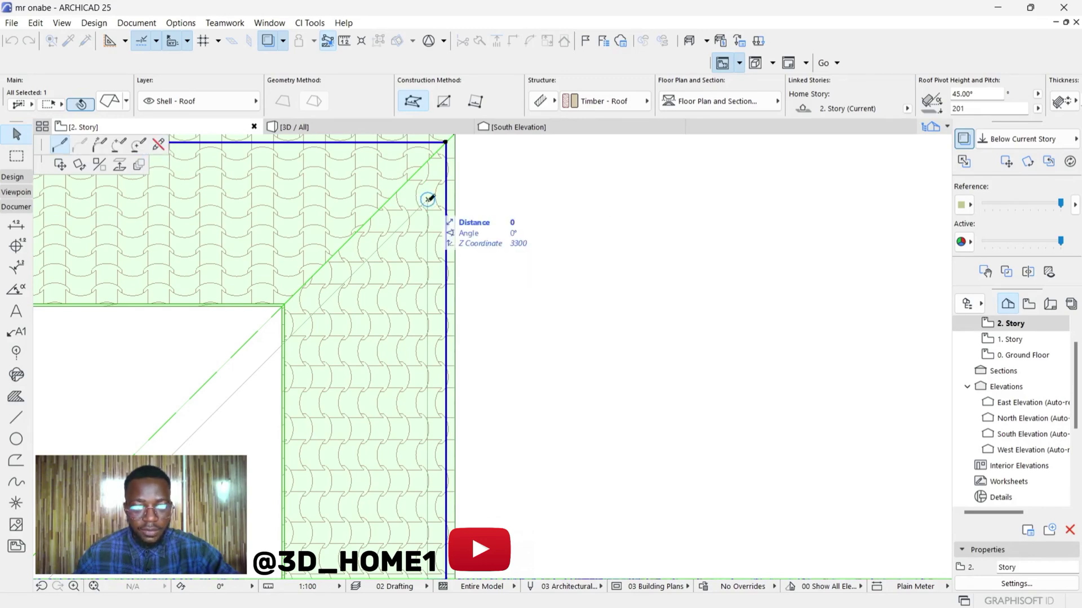
pyautogui.scroll(-3, 428, 199)
pyautogui.scroll(3, 302, 278)
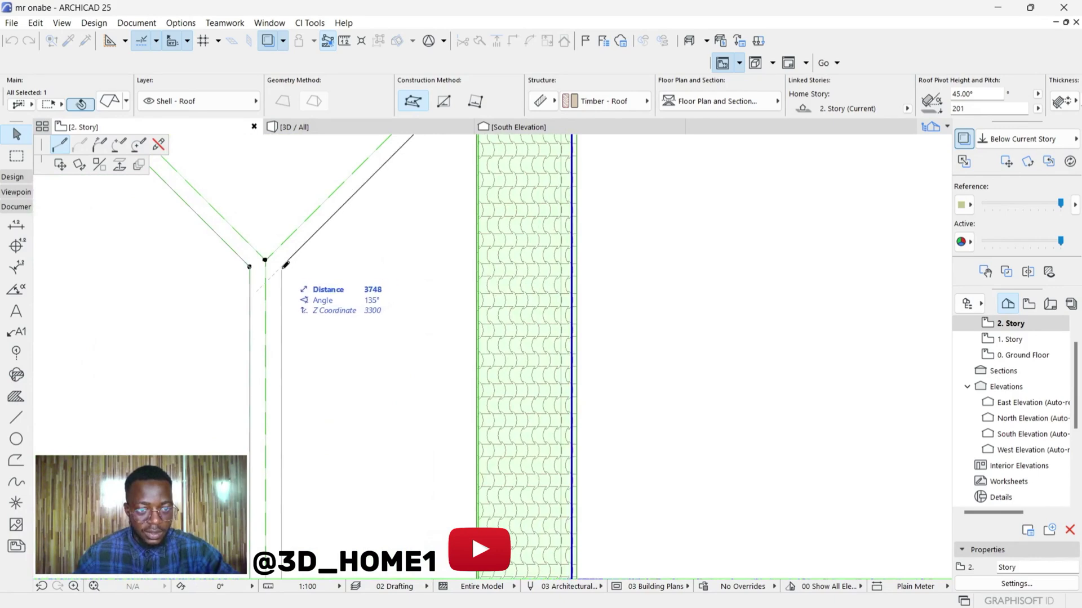
pyautogui.click(282, 265)
pyautogui.scroll(-5, 313, 245)
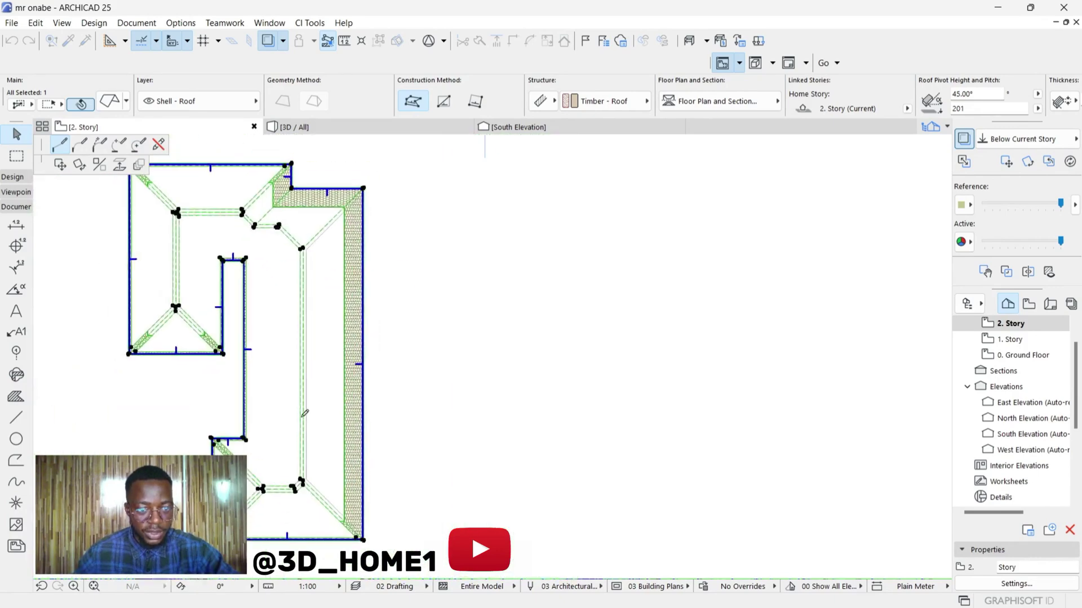
pyautogui.scroll(4, 318, 491)
pyautogui.scroll(-5, 289, 458)
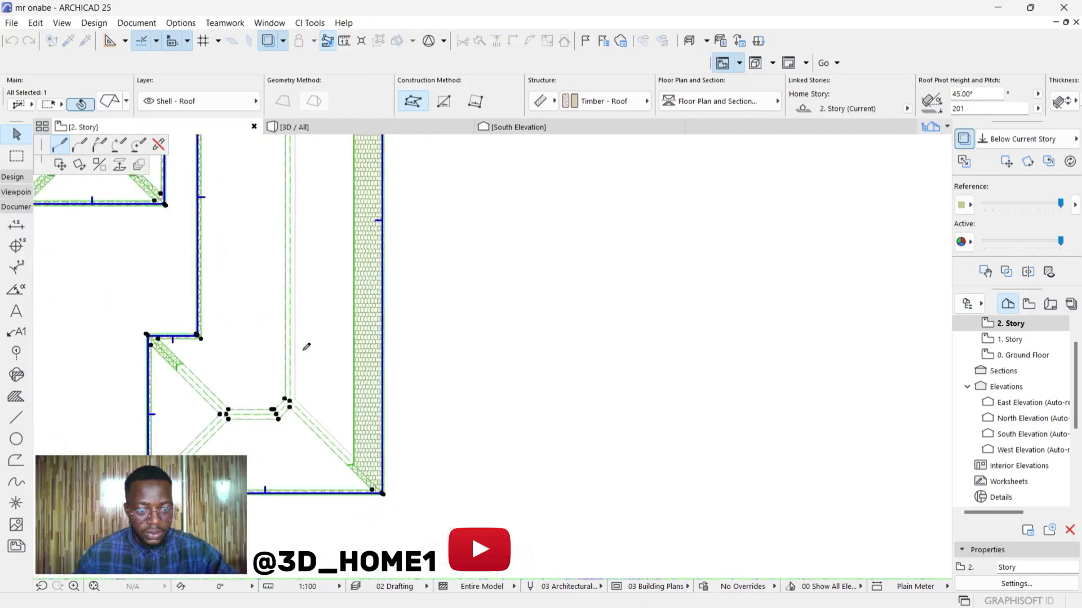
pyautogui.scroll(6, 360, 453)
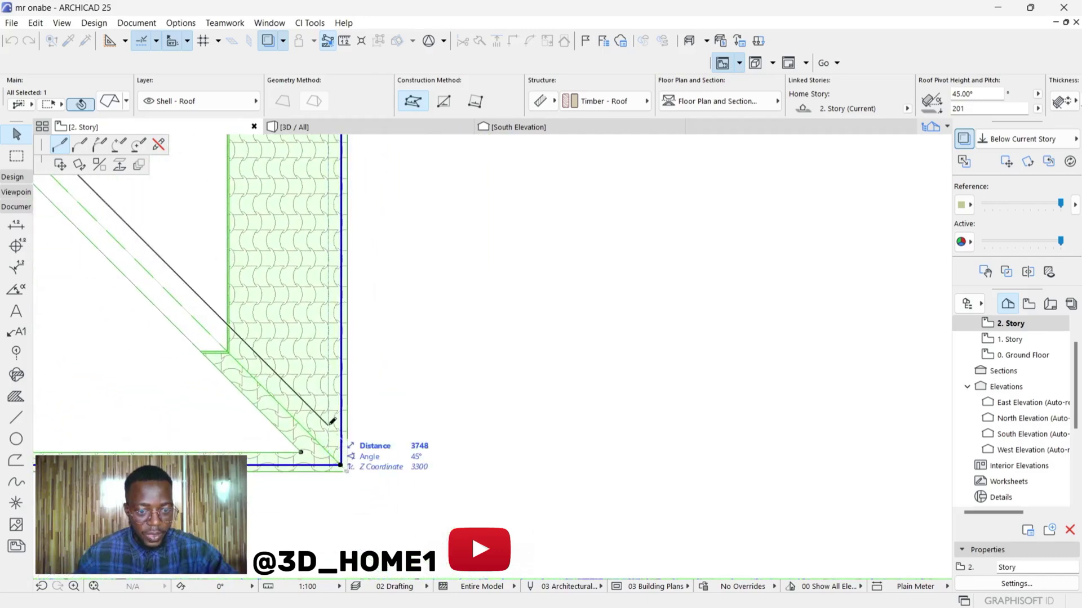
pyautogui.scroll(-5, 343, 462)
pyautogui.scroll(5, 372, 273)
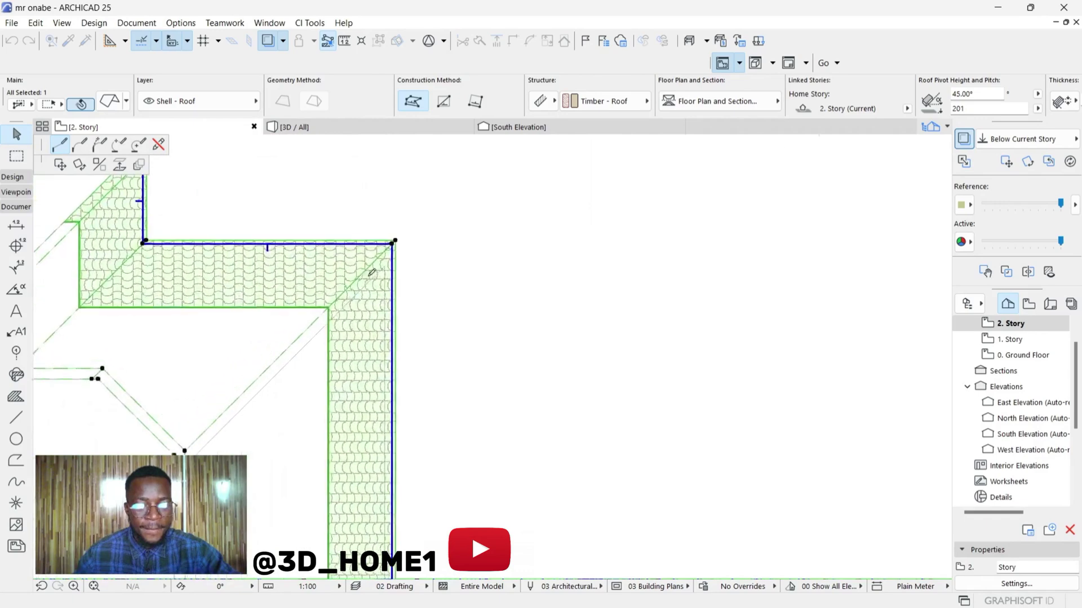
pyautogui.scroll(-5, 423, 259)
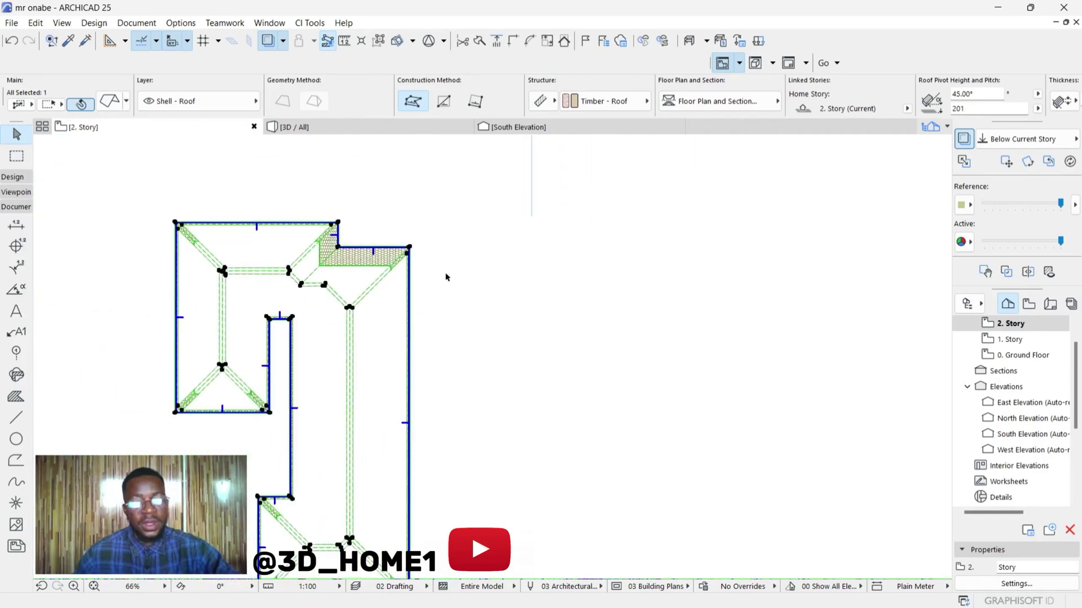
pyautogui.click(473, 277)
# Examine the roof copy in the 3D view from several sides for roof faces that are still uncut
pyautogui.click(325, 132)
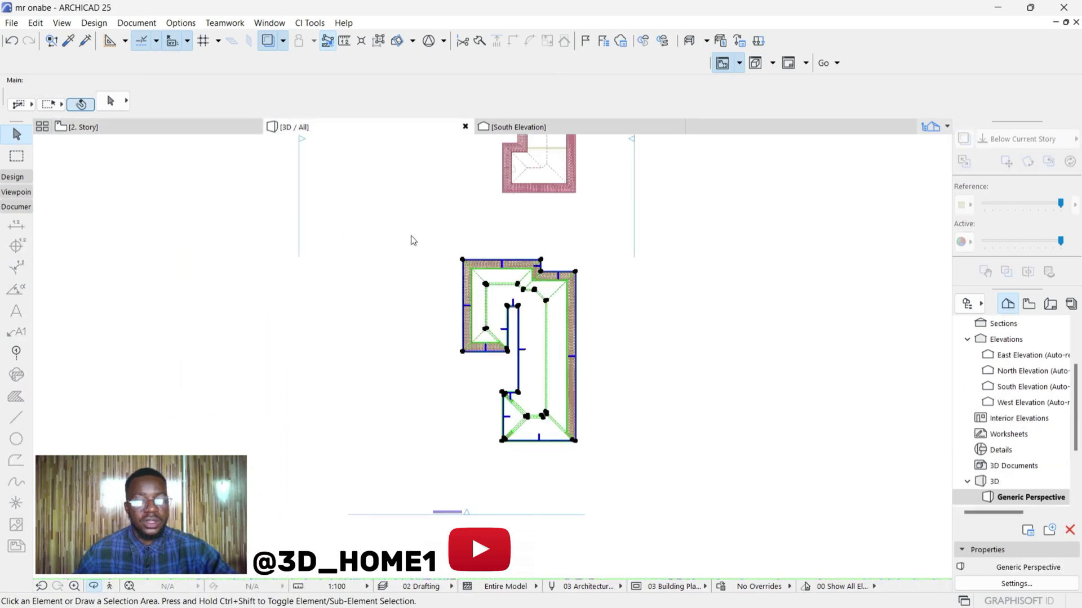
pyautogui.scroll(-4, 507, 383)
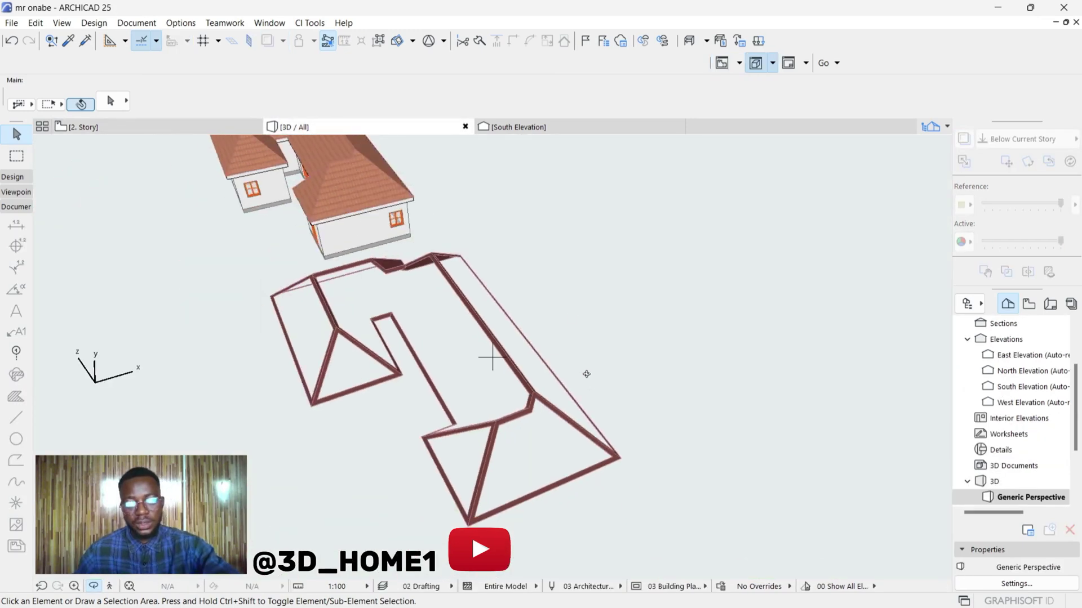
pyautogui.keyDown('shift'); pyautogui.moveTo(587, 374); pyautogui.dragTo(374, 300, button='middle'); pyautogui.keyUp('shift')
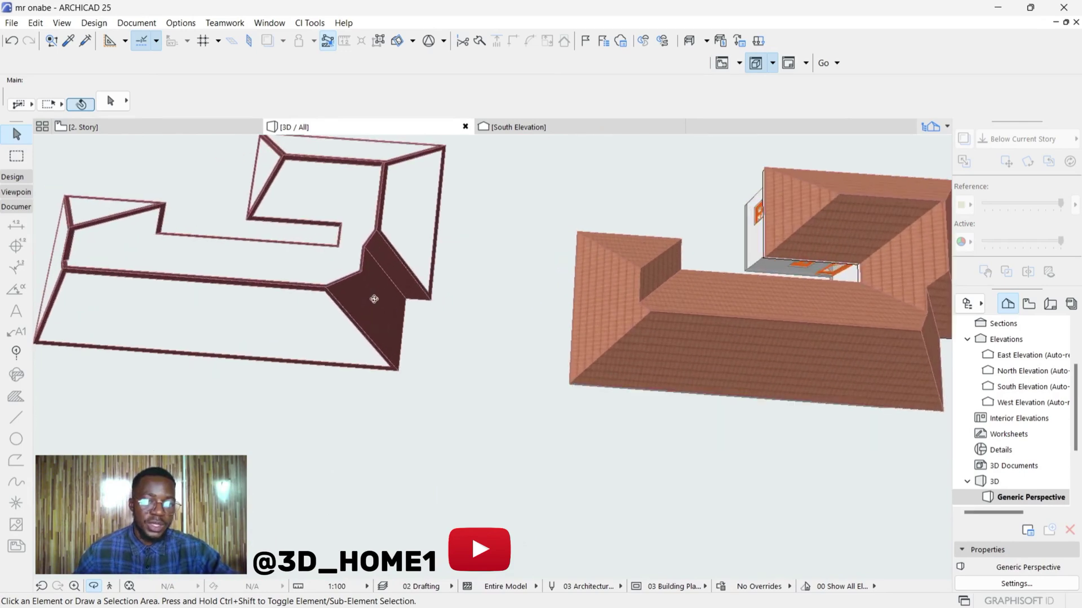
pyautogui.scroll(3, 385, 277)
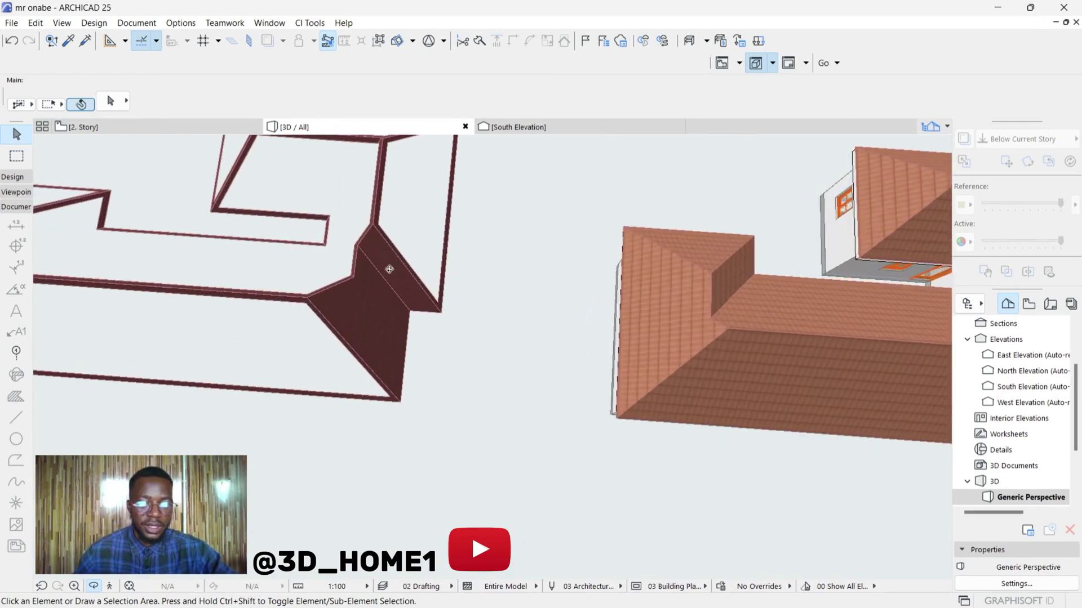
# On the 2. Story plan, start a polyline around the uncut stepped face, from its upper eave corner down the hip and along the short ridge
pyautogui.click(83, 129)
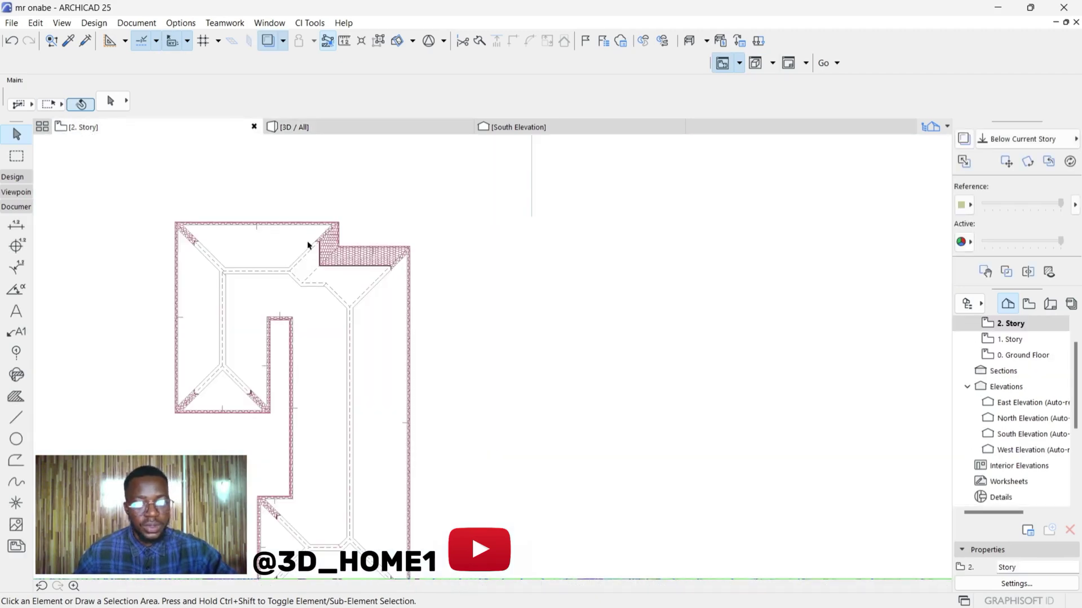
pyautogui.scroll(5, 313, 242)
pyautogui.scroll(-2, 251, 324)
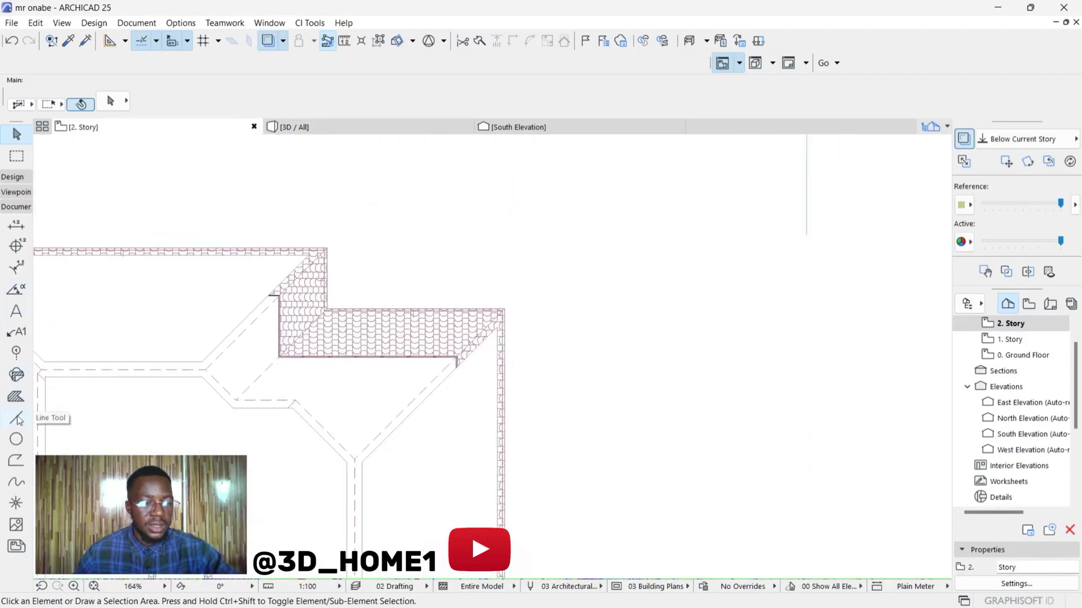
pyautogui.click(16, 460)
pyautogui.scroll(4, 310, 262)
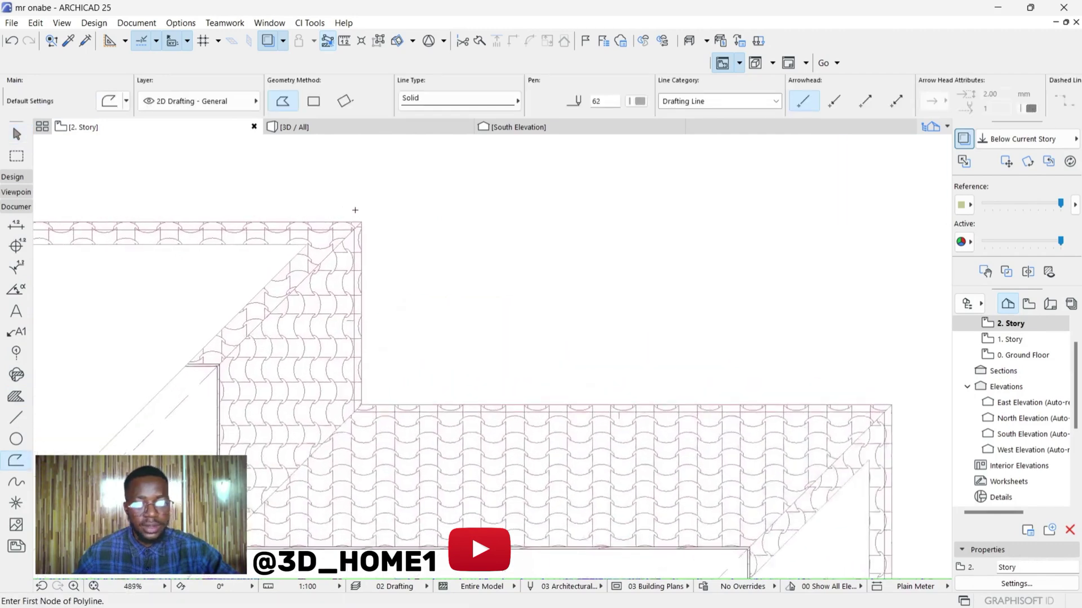
pyautogui.click(363, 217)
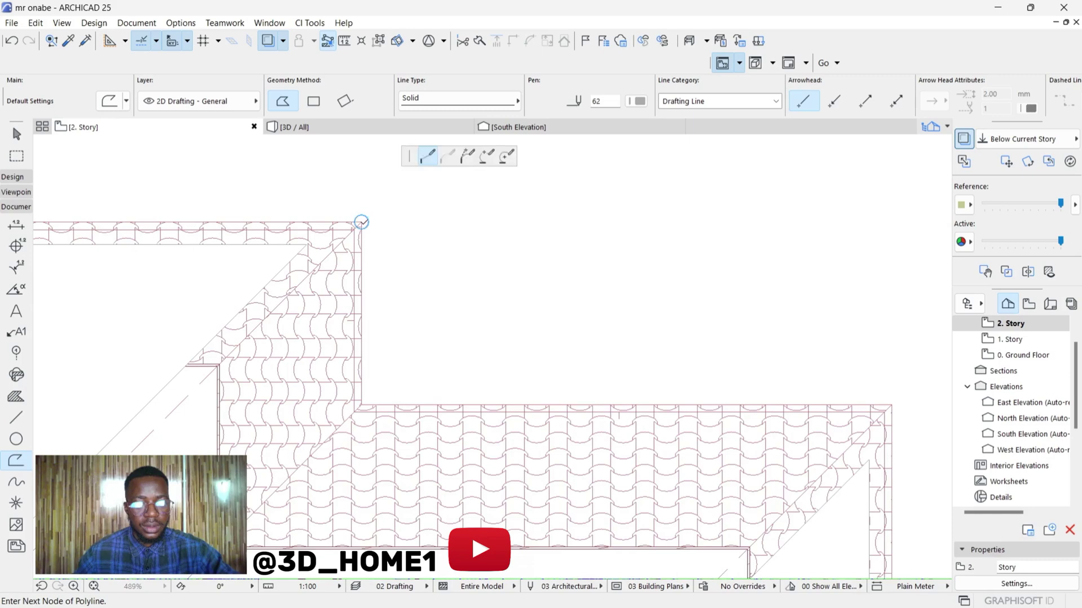
pyautogui.scroll(-4, 268, 265)
pyautogui.scroll(2, 219, 352)
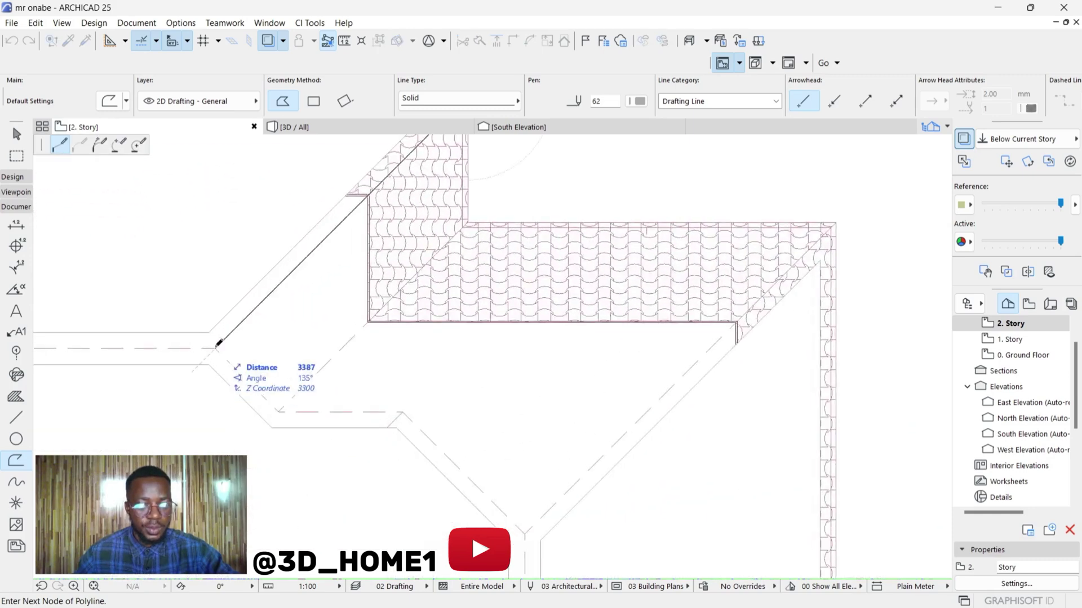
pyautogui.click(216, 348)
pyautogui.scroll(-3, 217, 345)
pyautogui.scroll(2, 260, 378)
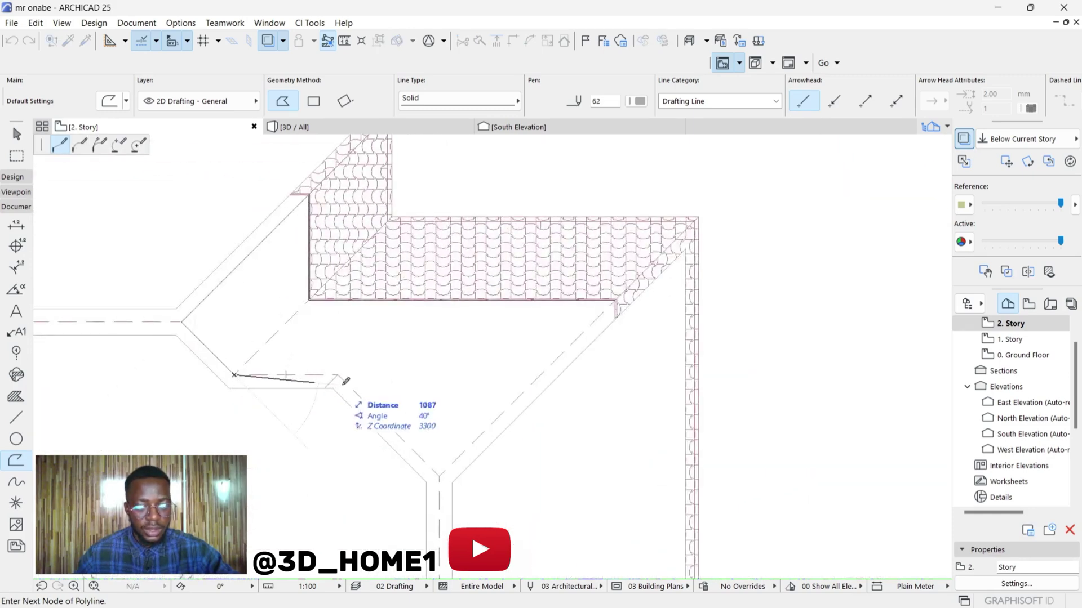
pyautogui.click(343, 373)
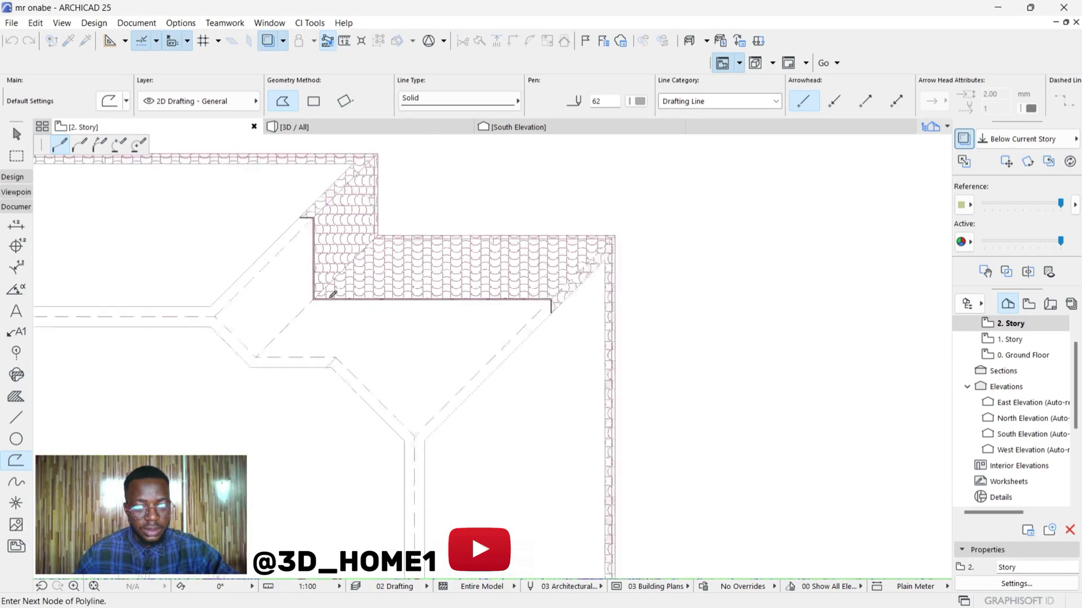
# Continue the stepped face's polyline through the long ridge's upper end, the right eave corner and the inner eave corner, closing it at the start
pyautogui.scroll(-2, 360, 389)
pyautogui.scroll(1, 394, 429)
pyautogui.click(440, 477)
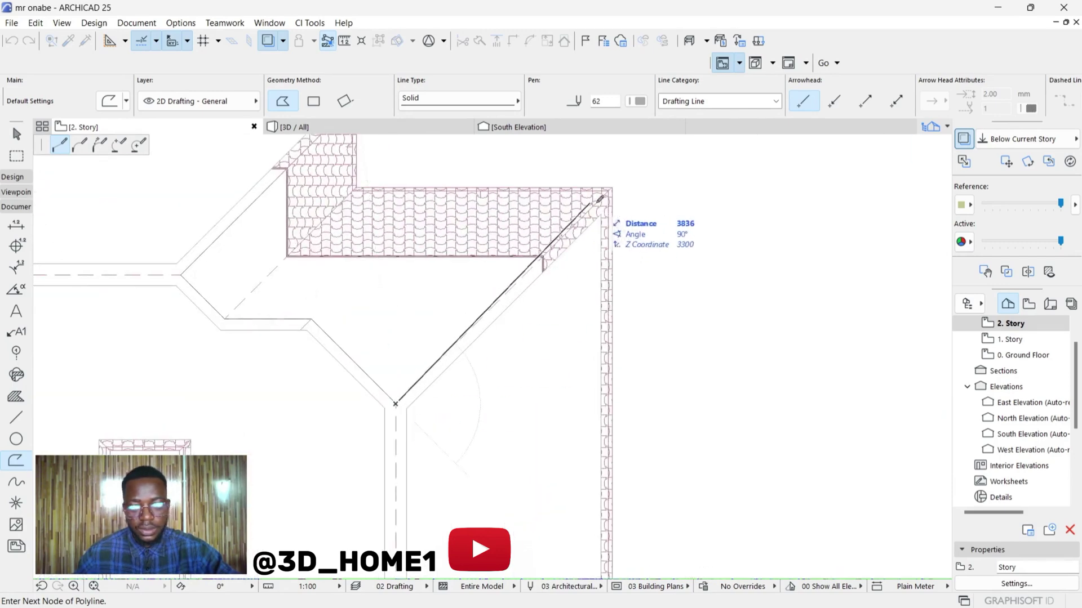
pyautogui.scroll(2, 617, 184)
pyautogui.click(615, 186)
pyautogui.scroll(2, 265, 169)
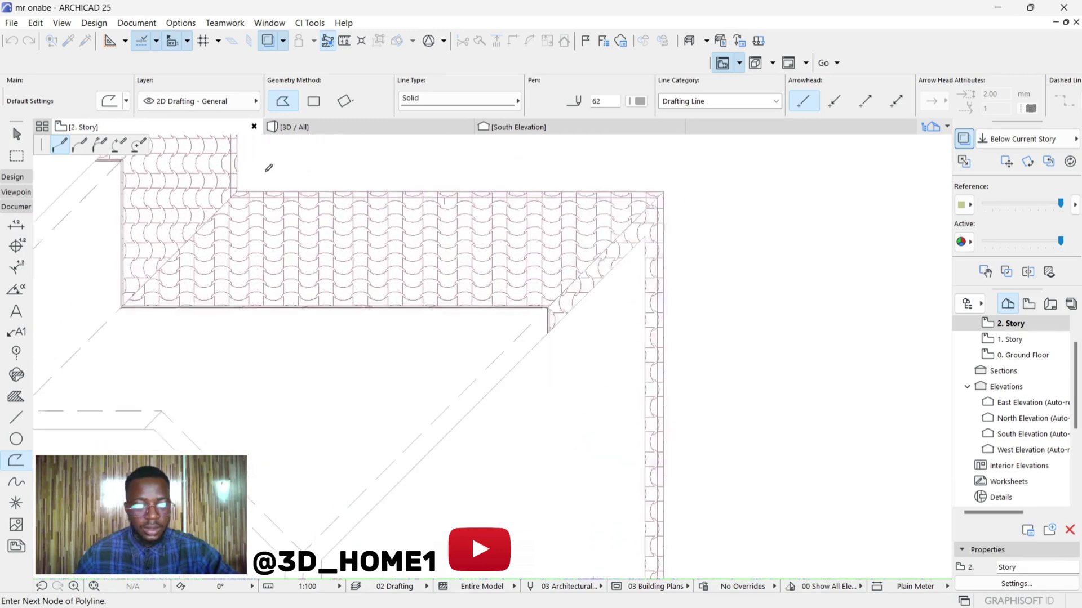
pyautogui.click(230, 196)
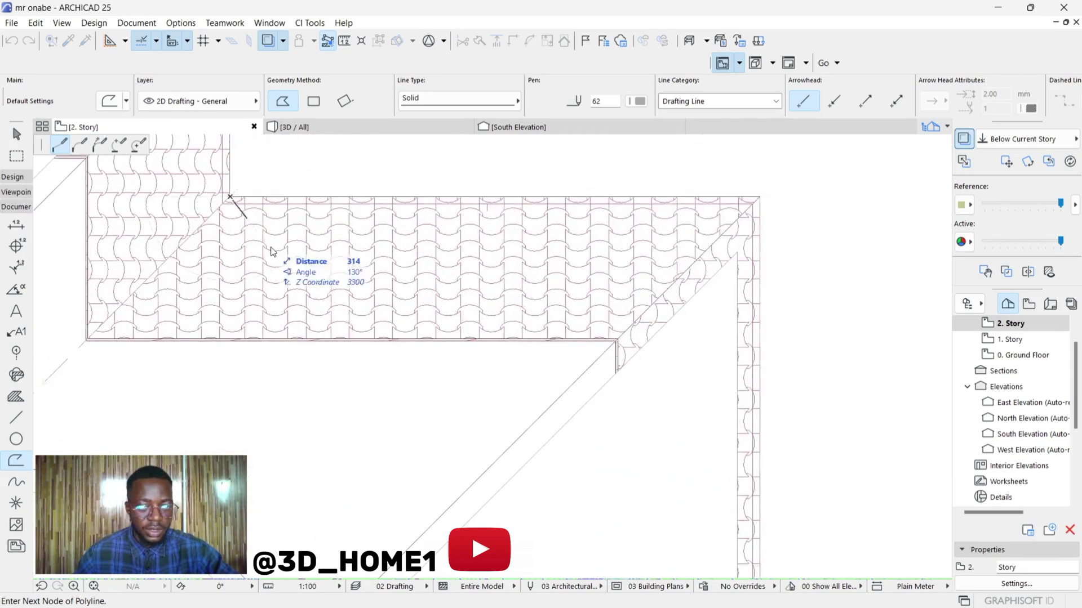
pyautogui.scroll(-3, 290, 293)
pyautogui.scroll(2, 275, 222)
pyautogui.press('Escape')
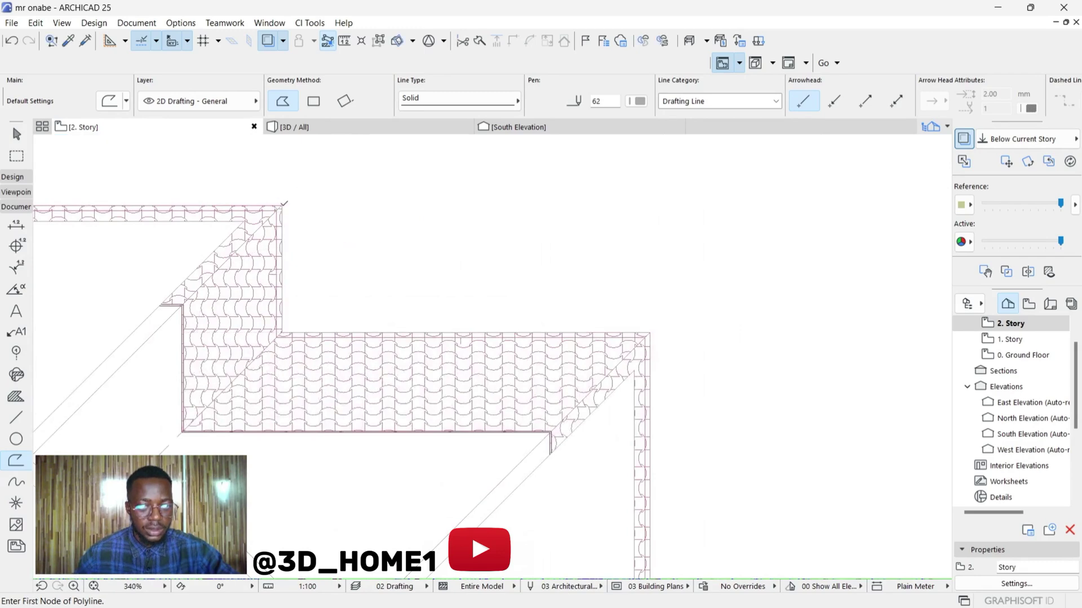
pyautogui.scroll(-3, 399, 217)
pyautogui.press('Escape')
# Offset the stepped face's polyline inward from all its edges by the same distance as the previous face outlines
pyautogui.click(220, 326)
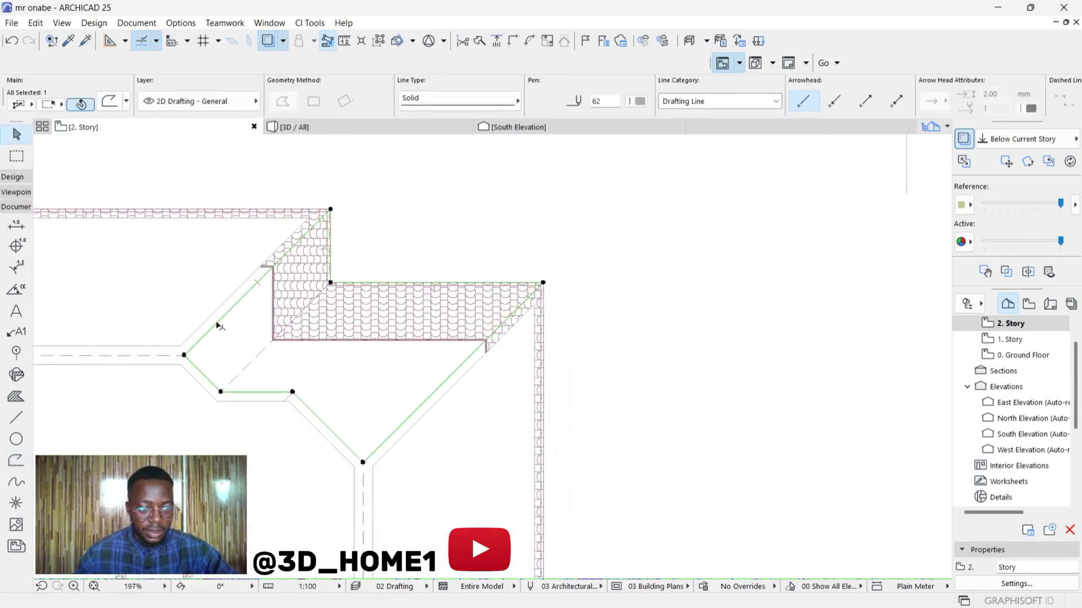
pyautogui.click(218, 324)
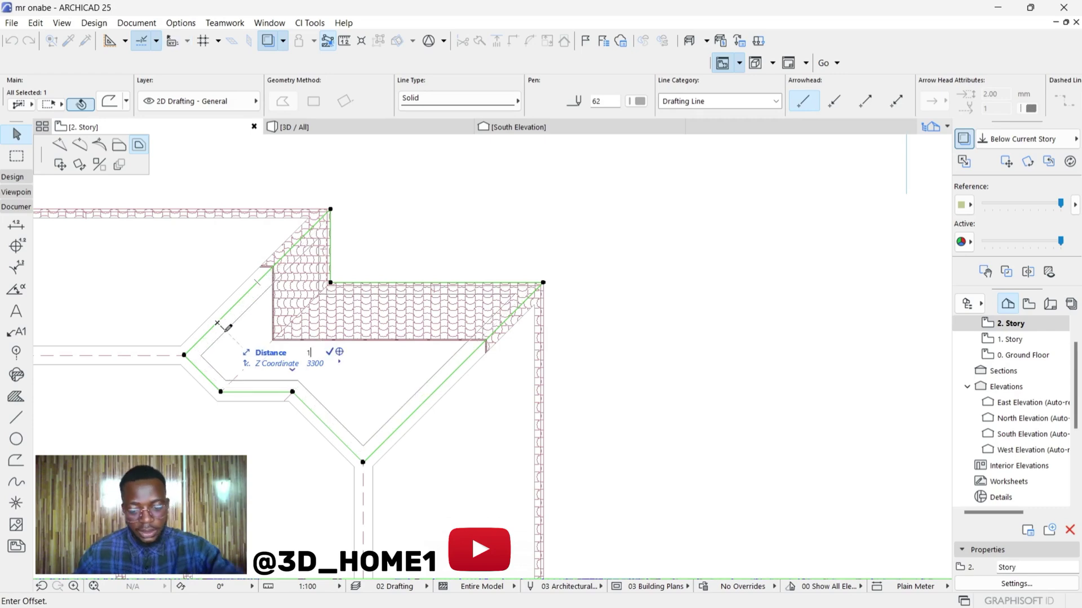
pyautogui.click(223, 325)
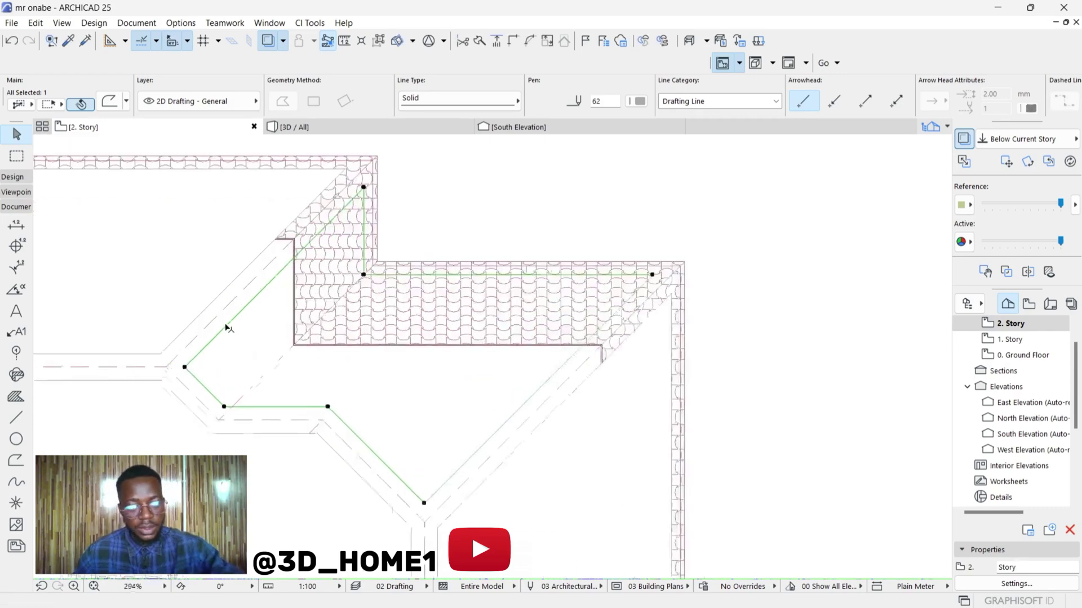
# Select the roof copy and start subtracting its stepped face, tracing the inset outline from the upper eave corner down the hip to the short ridge
pyautogui.scroll(3, 271, 311)
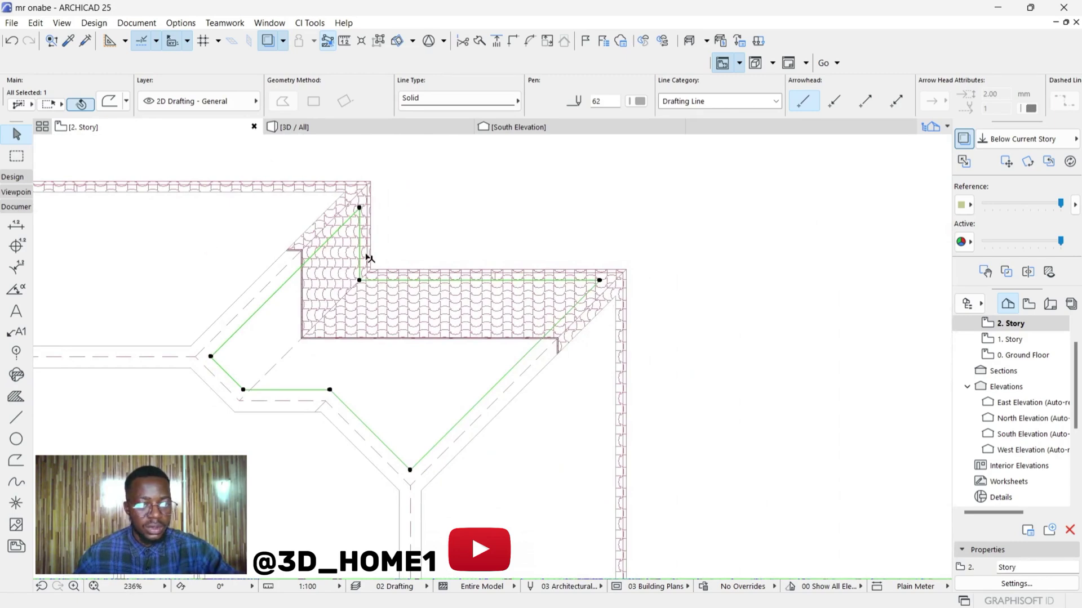
pyautogui.click(369, 258)
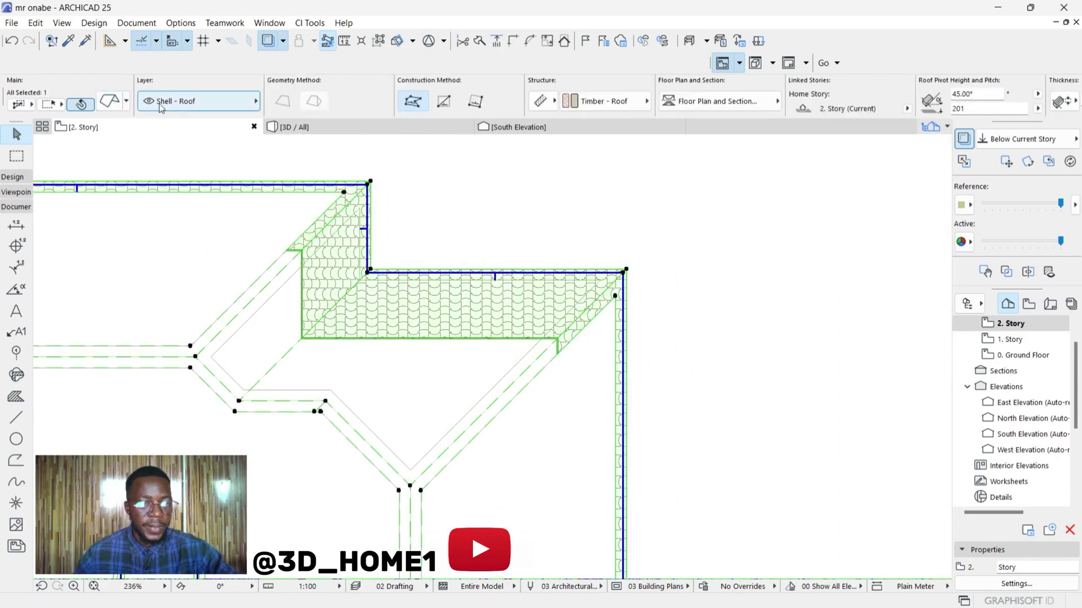
pyautogui.click(370, 181)
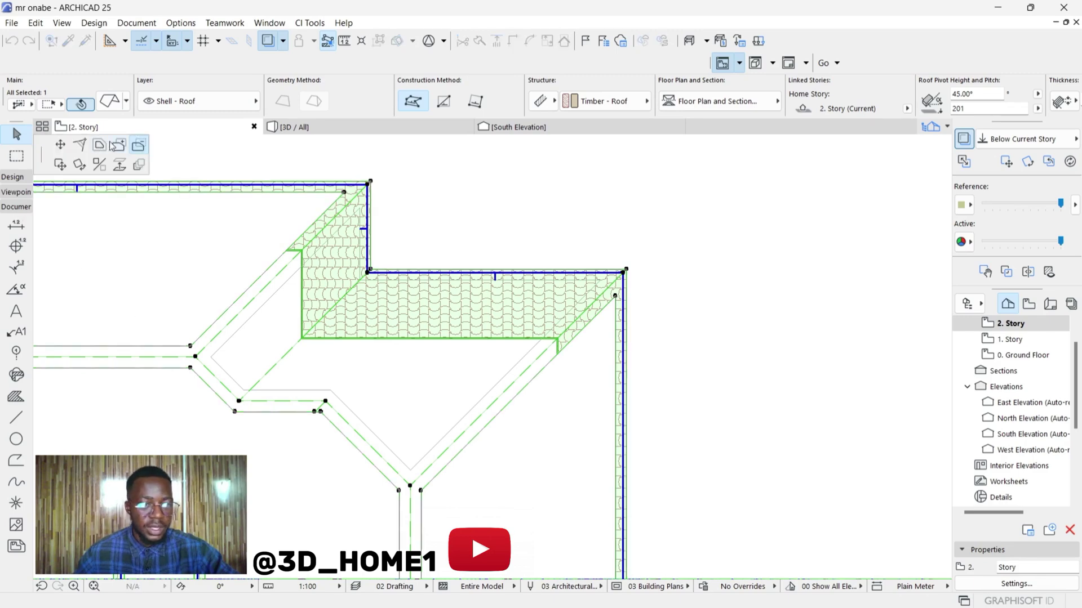
pyautogui.scroll(5, 371, 186)
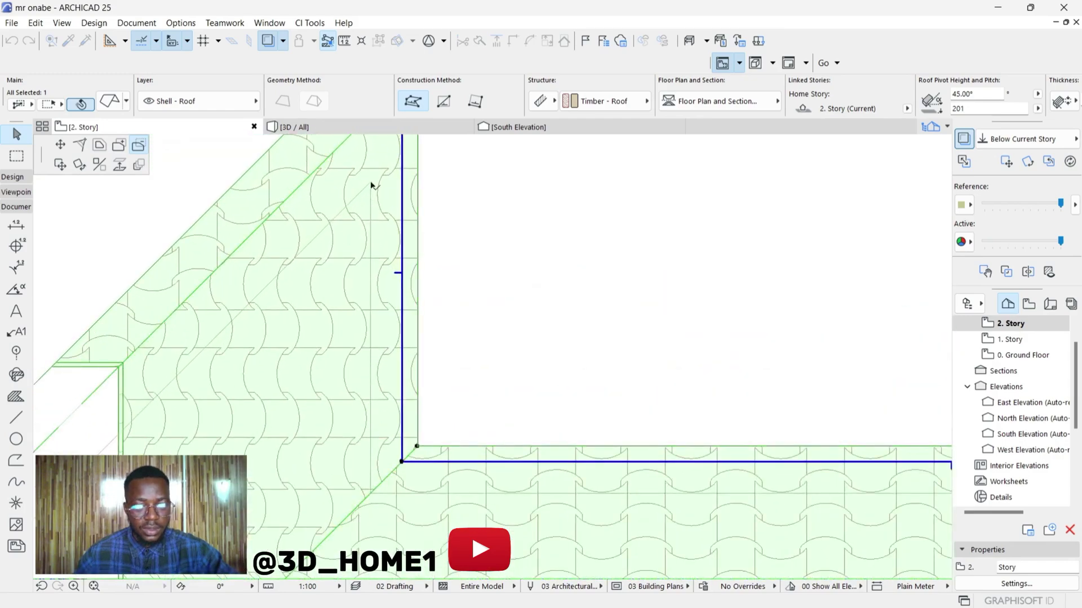
pyautogui.click(371, 183)
pyautogui.scroll(-5, 350, 194)
pyautogui.scroll(3, 195, 377)
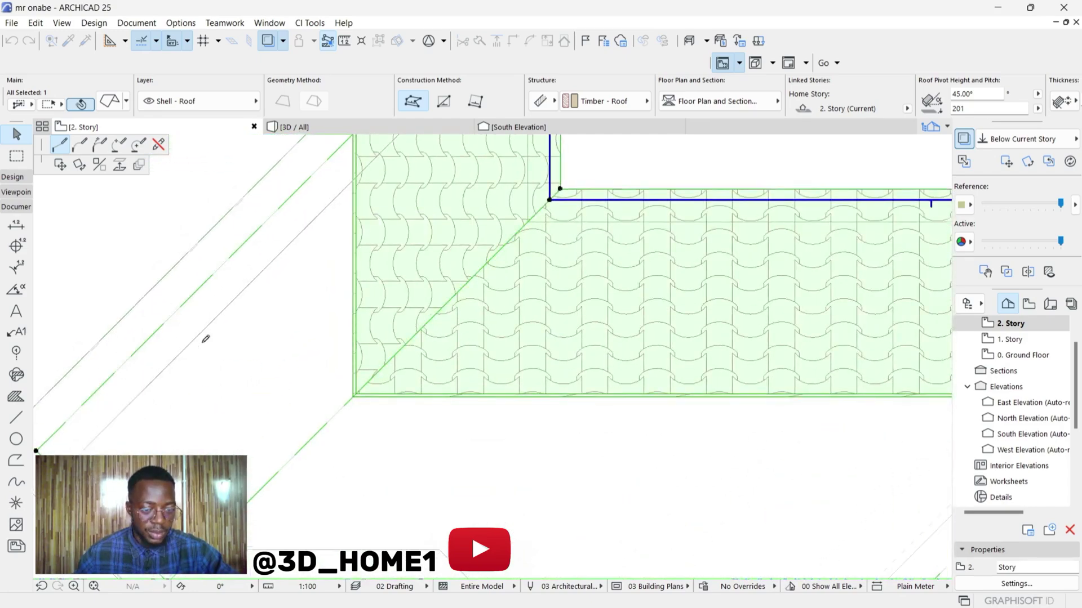
pyautogui.scroll(-5, 205, 338)
pyautogui.scroll(5, 286, 402)
pyautogui.scroll(-3, 284, 407)
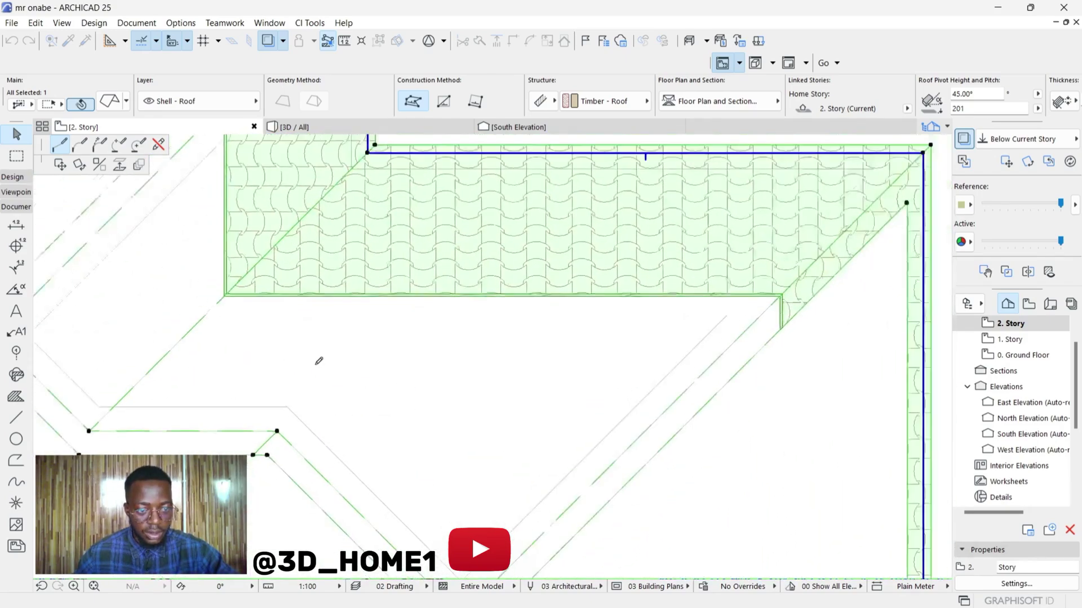
pyautogui.scroll(3, 164, 377)
pyautogui.click(178, 400)
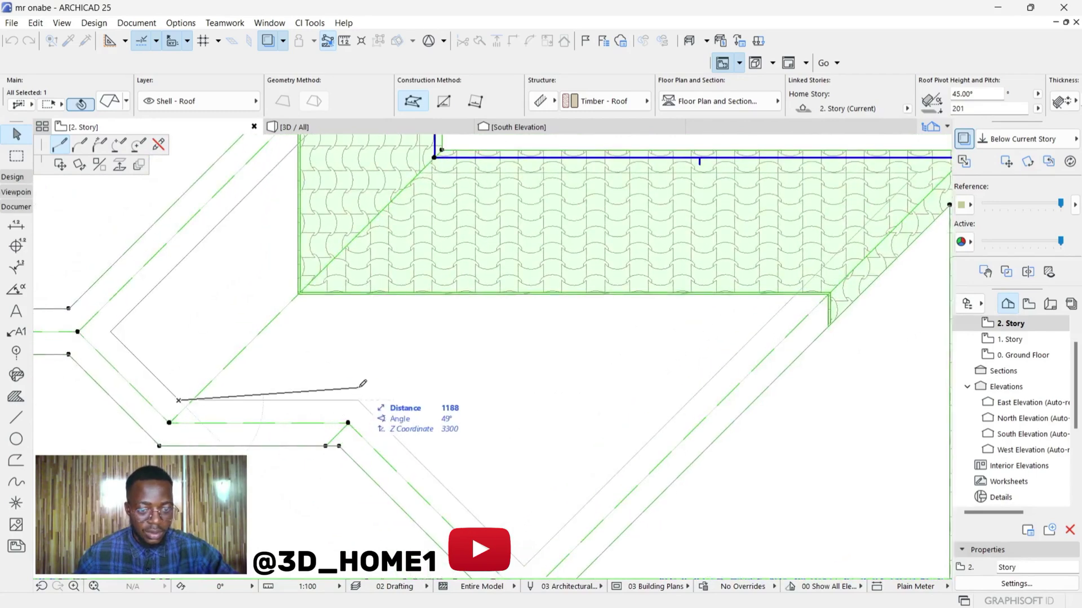
# Trace the cut outline along the short ridge, the long ridge's upper end and the eave corners, closing it to remove the stepped face
pyautogui.scroll(-3, 344, 386)
pyautogui.scroll(2, 460, 481)
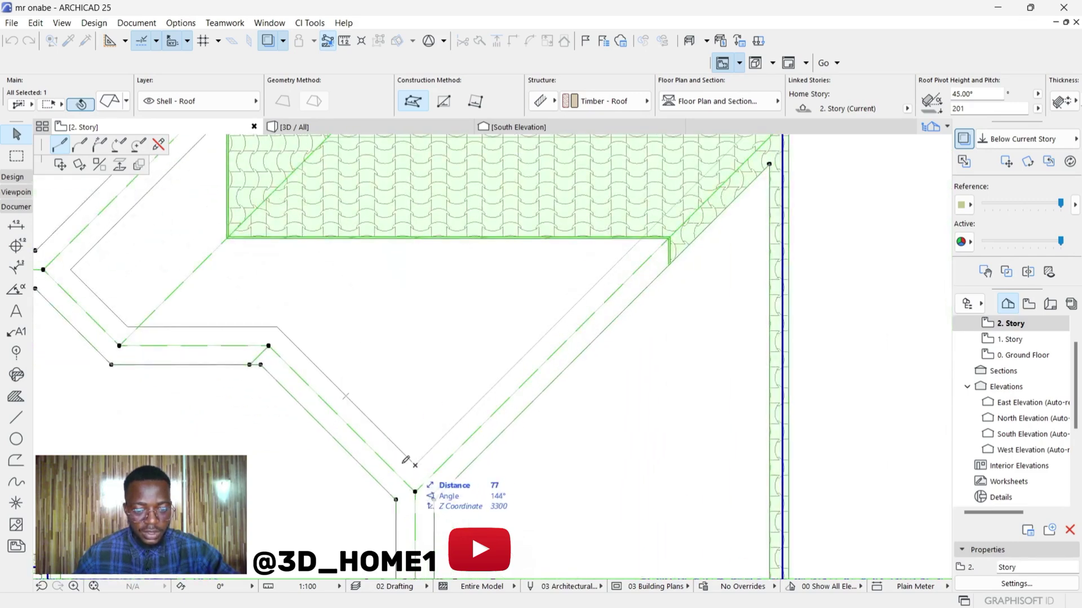
pyautogui.scroll(-2, 405, 460)
pyautogui.scroll(4, 557, 274)
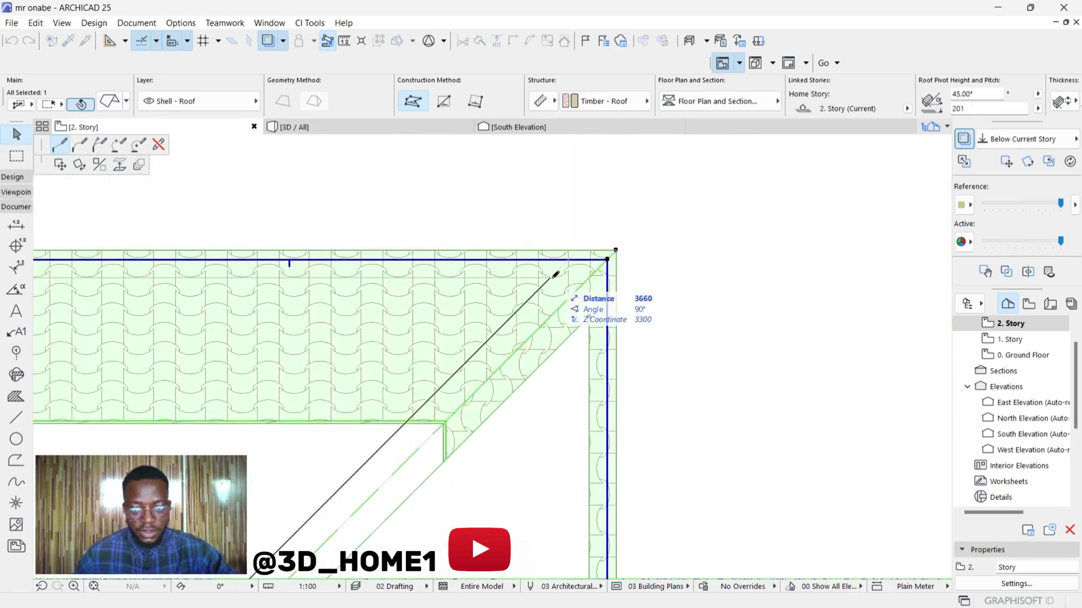
pyautogui.click(555, 274)
pyautogui.scroll(-4, 680, 295)
pyautogui.scroll(4, 490, 292)
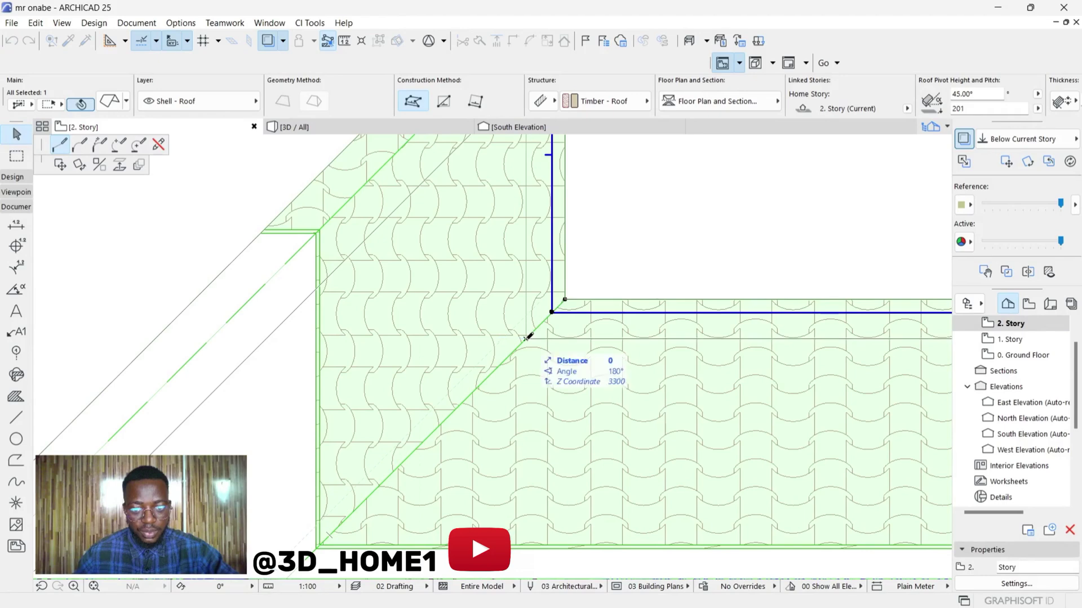
pyautogui.scroll(-4, 529, 337)
pyautogui.scroll(4, 505, 244)
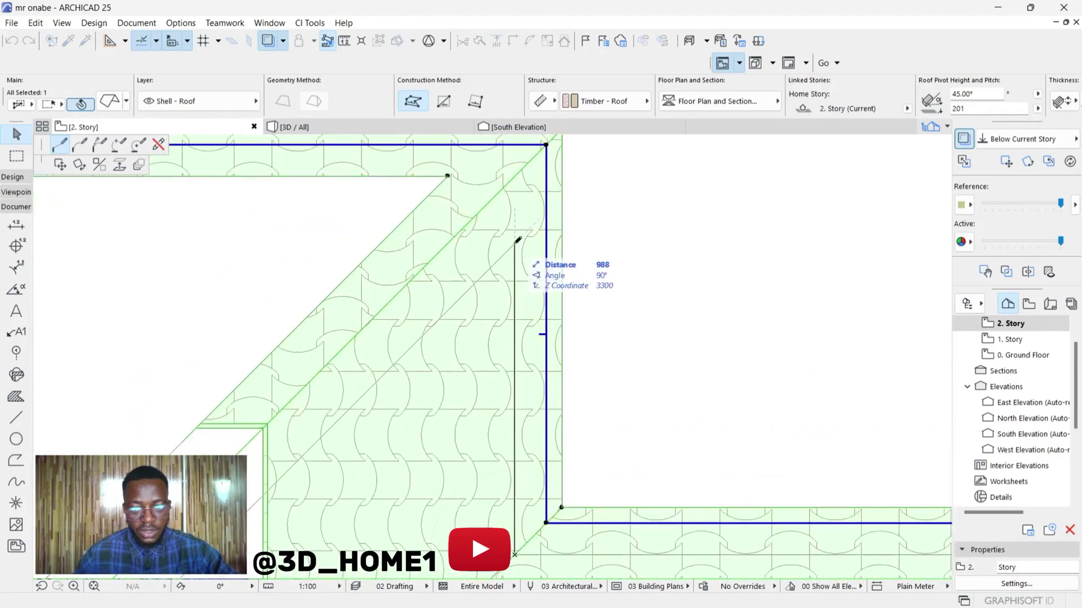
pyautogui.click(518, 241)
pyautogui.scroll(-4, 507, 236)
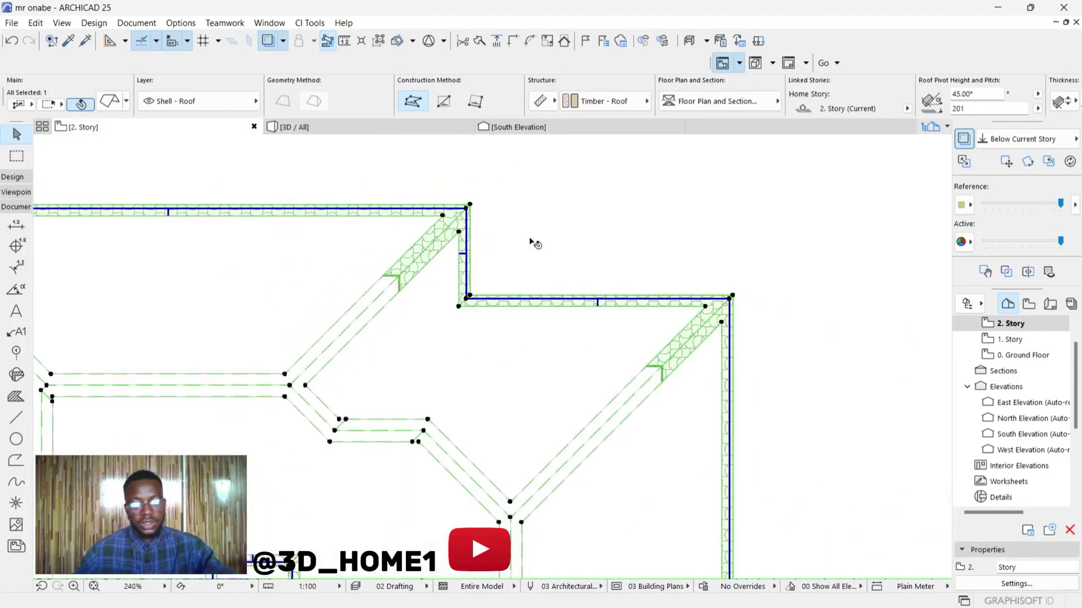
pyautogui.click(587, 174)
pyautogui.scroll(-4, 618, 212)
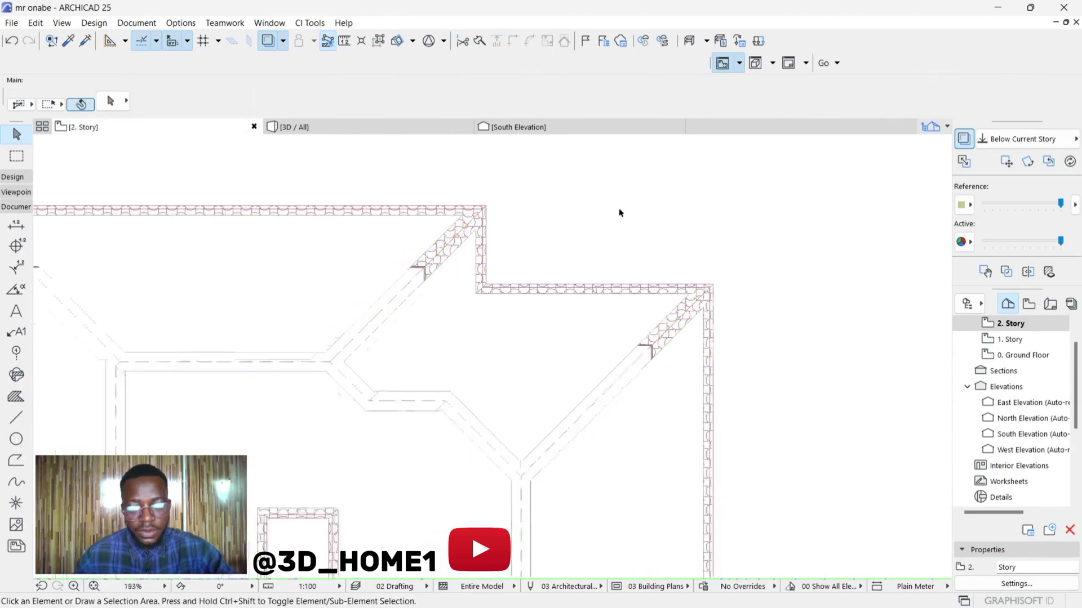
# Examine the cut roof frame beside the house in the 3D view from several sides for leftover roof faces
pyautogui.click(286, 127)
pyautogui.scroll(-3, 493, 358)
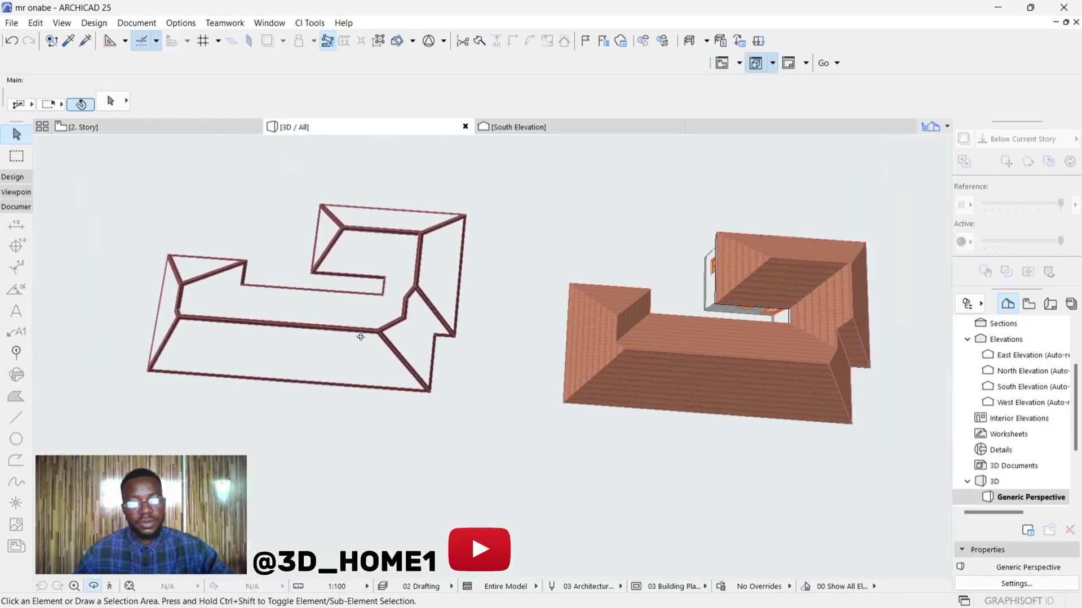
pyautogui.scroll(3, 360, 337)
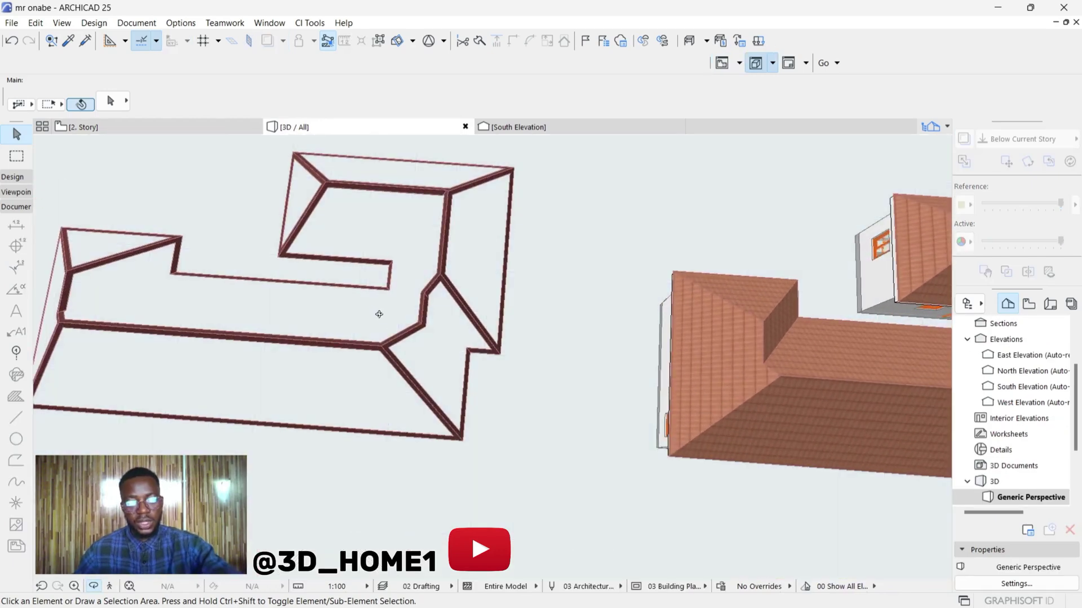
pyautogui.scroll(-5, 563, 292)
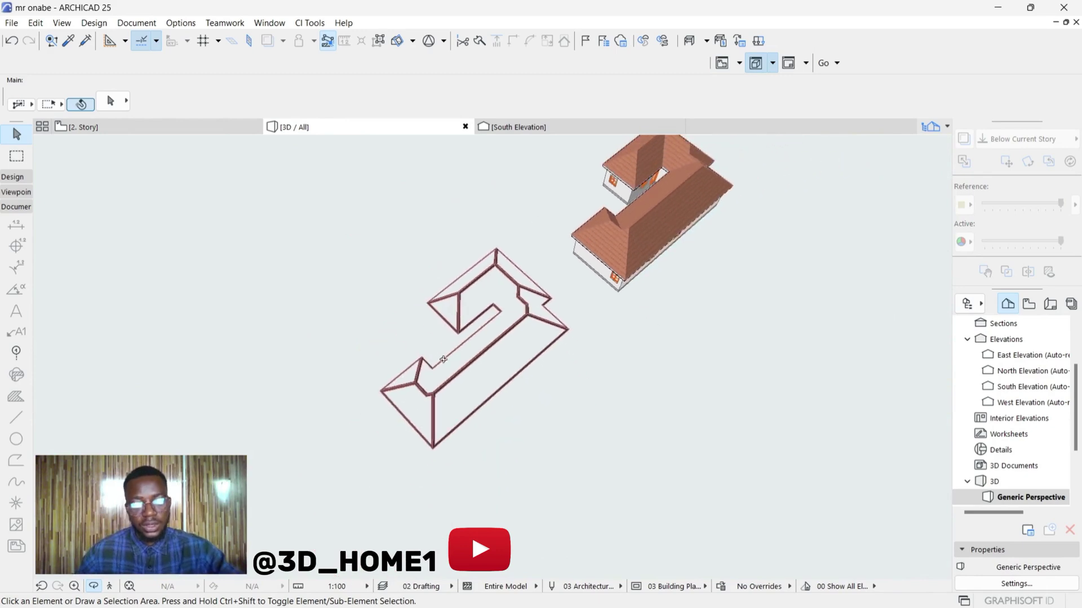
pyautogui.moveTo(444, 358); pyautogui.dragTo(749, 338)
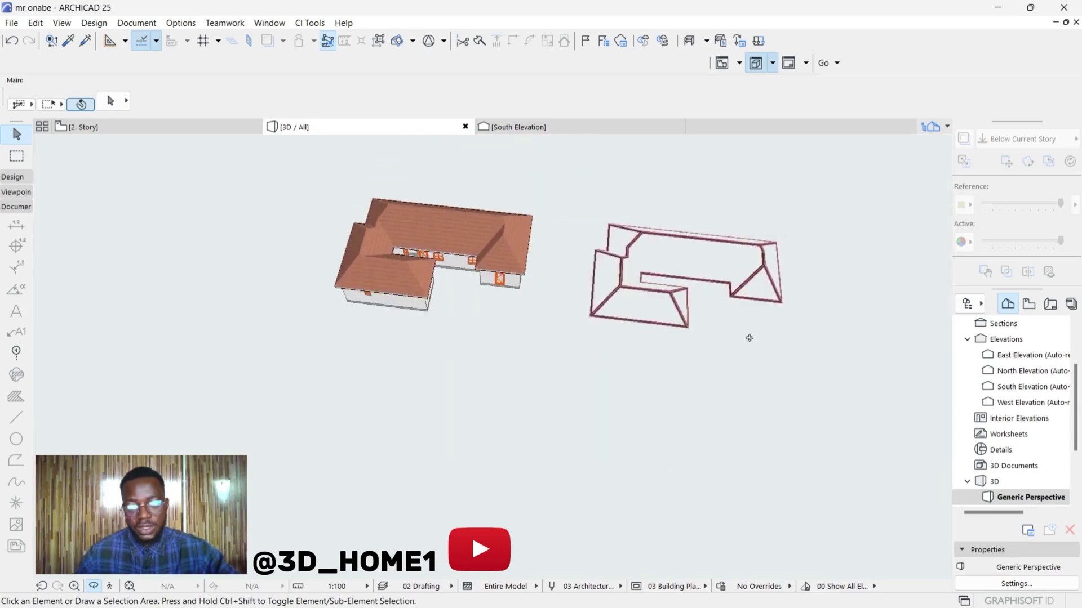
pyautogui.scroll(-1, 704, 331)
pyautogui.scroll(2, 411, 196)
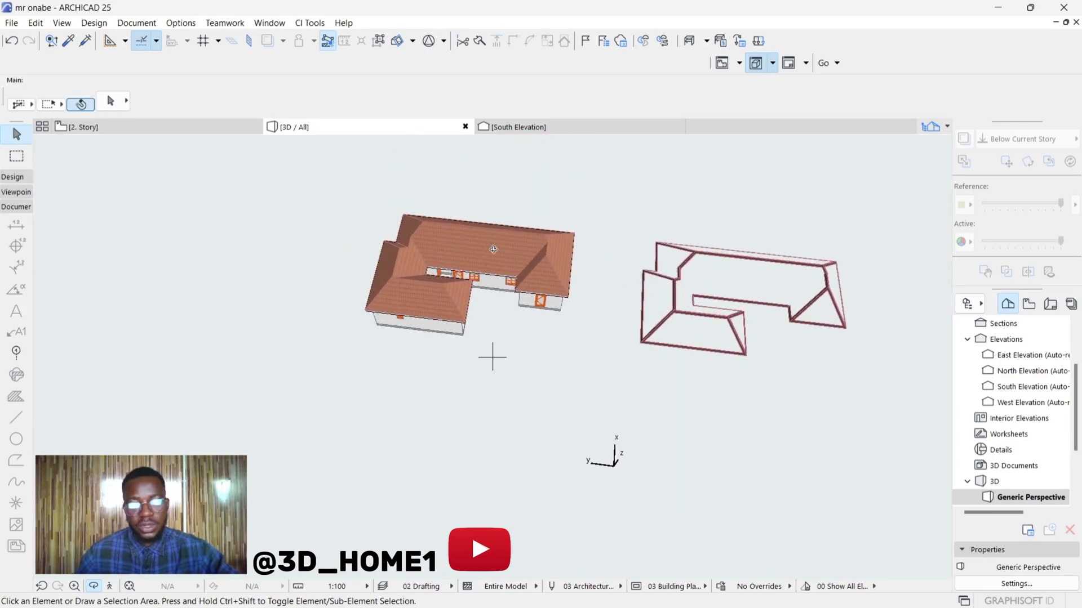
pyautogui.scroll(5, 586, 312)
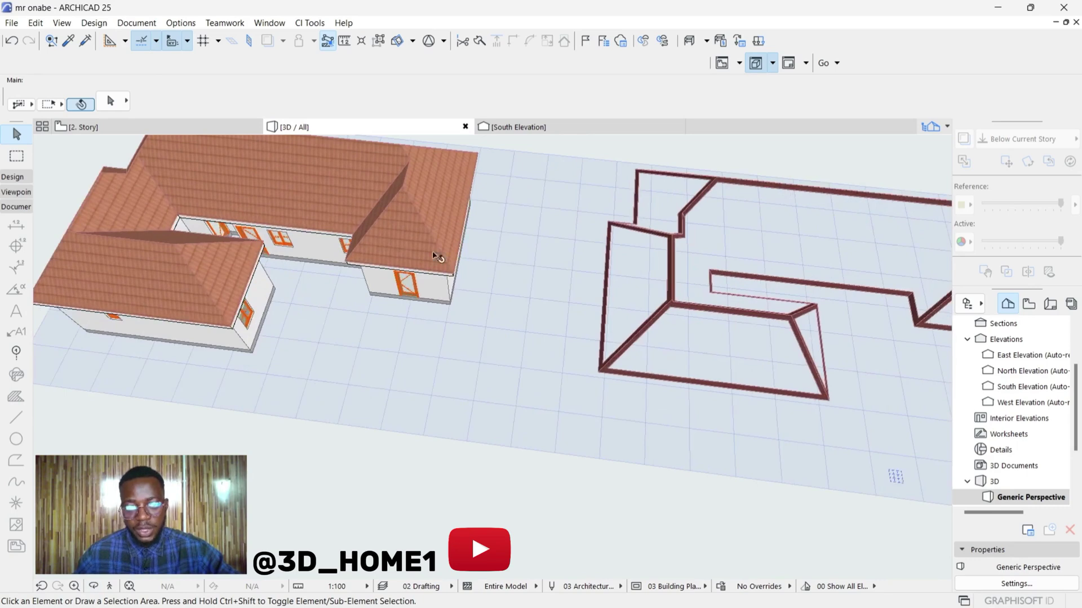
# Set the thickness of the cut roof frame to 2 in its roof settings
pyautogui.scroll(5, 676, 340)
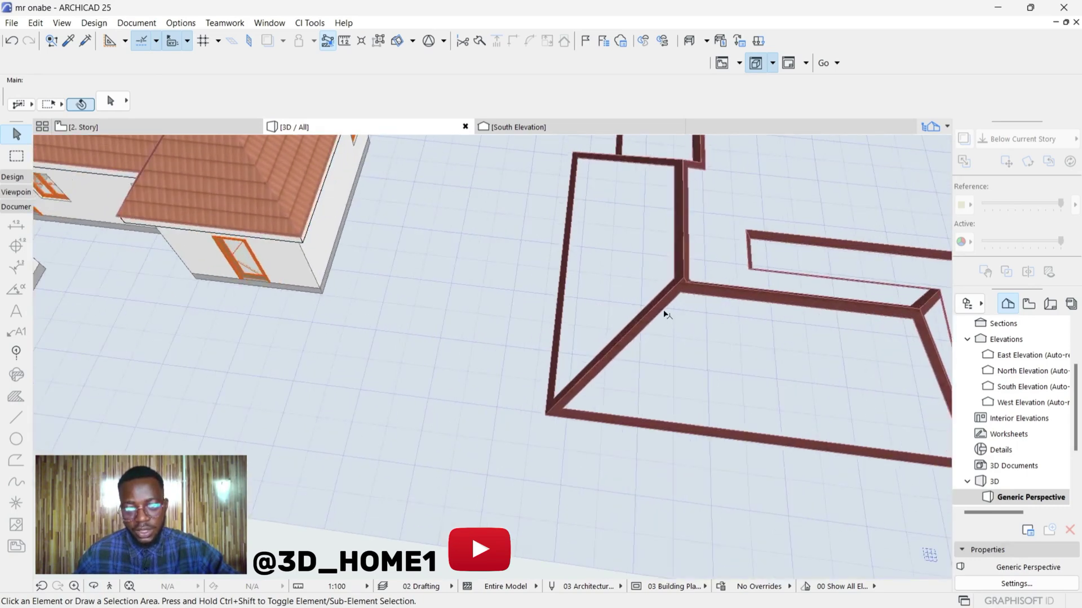
pyautogui.click(666, 312)
pyautogui.scroll(-1, 601, 359)
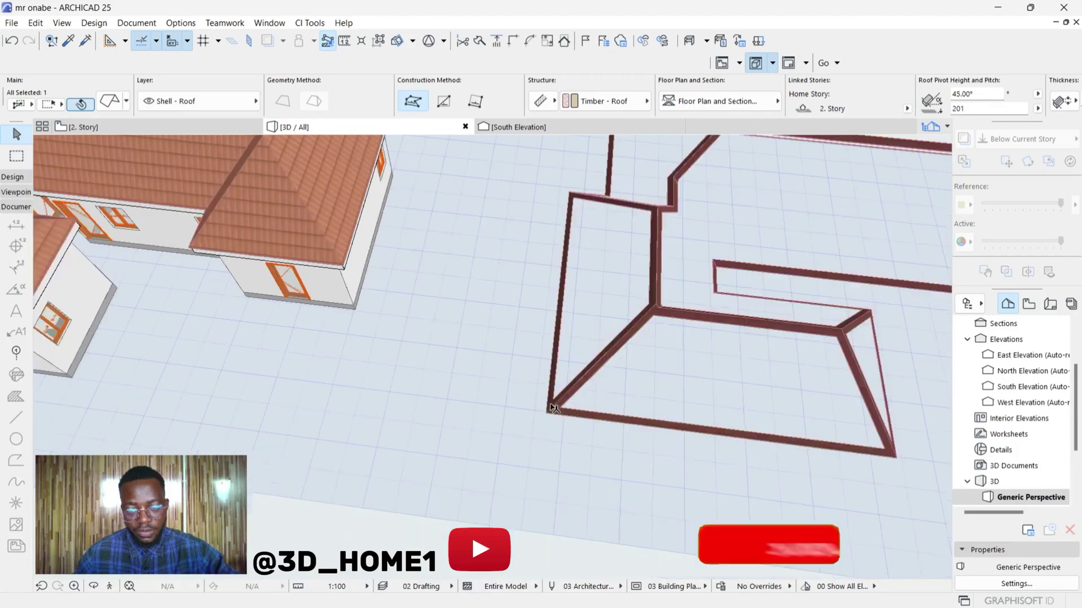
pyautogui.click(110, 102)
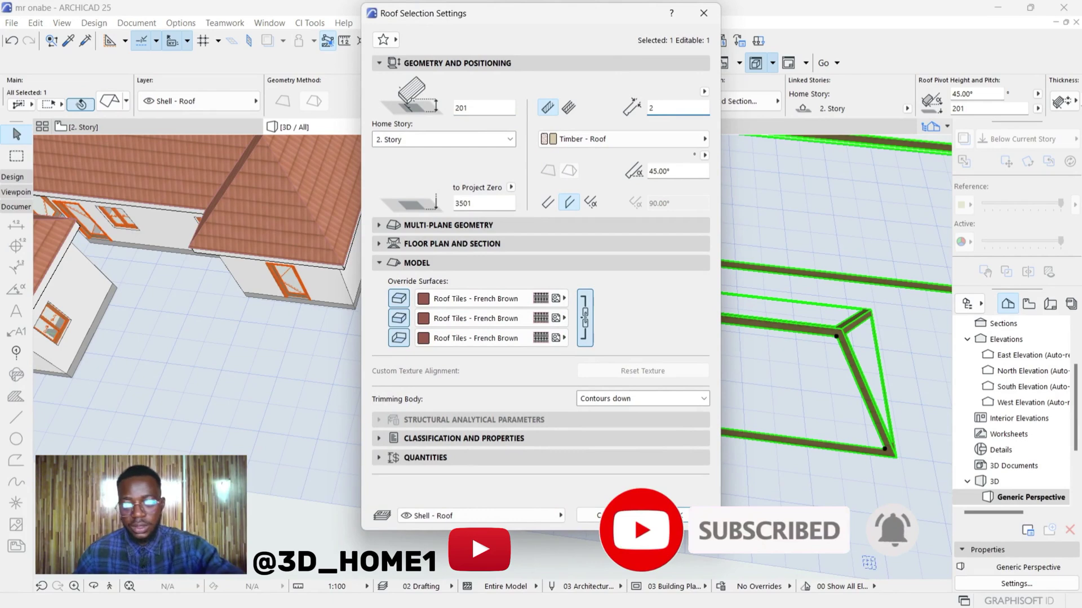
pyautogui.click(678, 514)
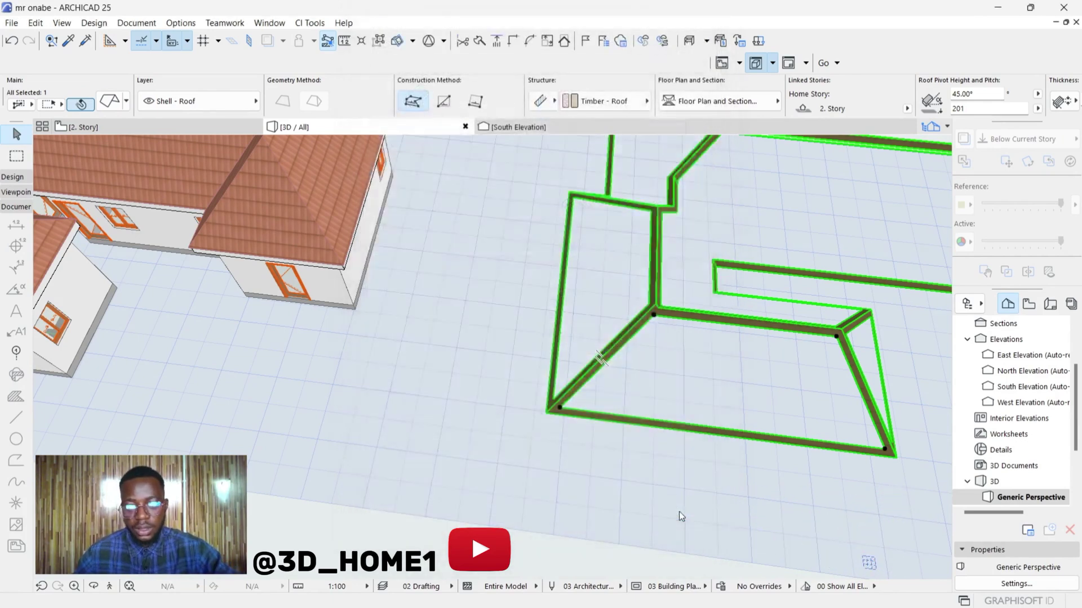
pyautogui.click(522, 417)
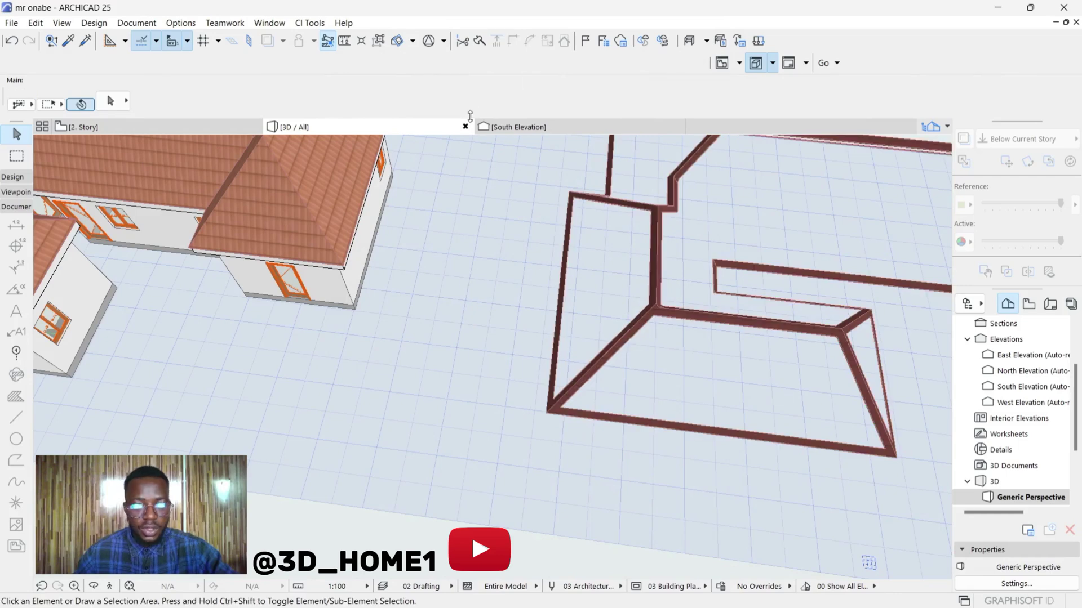
# On the 2. Story plan, move the whole roof frame with its outlines from its upper-left eave corner onto the matching corner of the house roof
pyautogui.click(169, 127)
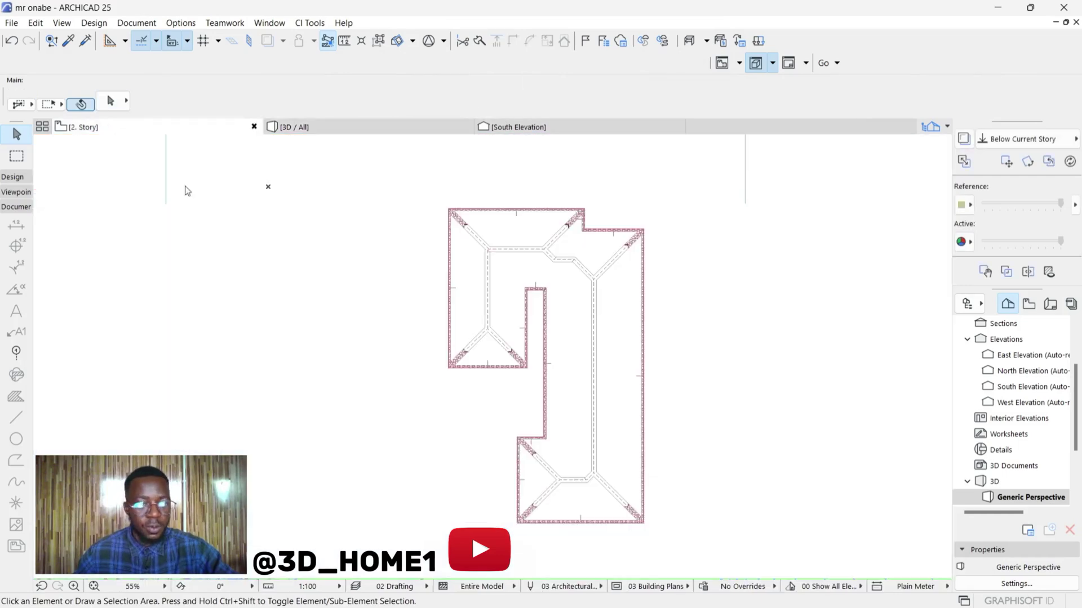
pyautogui.scroll(-5, 480, 329)
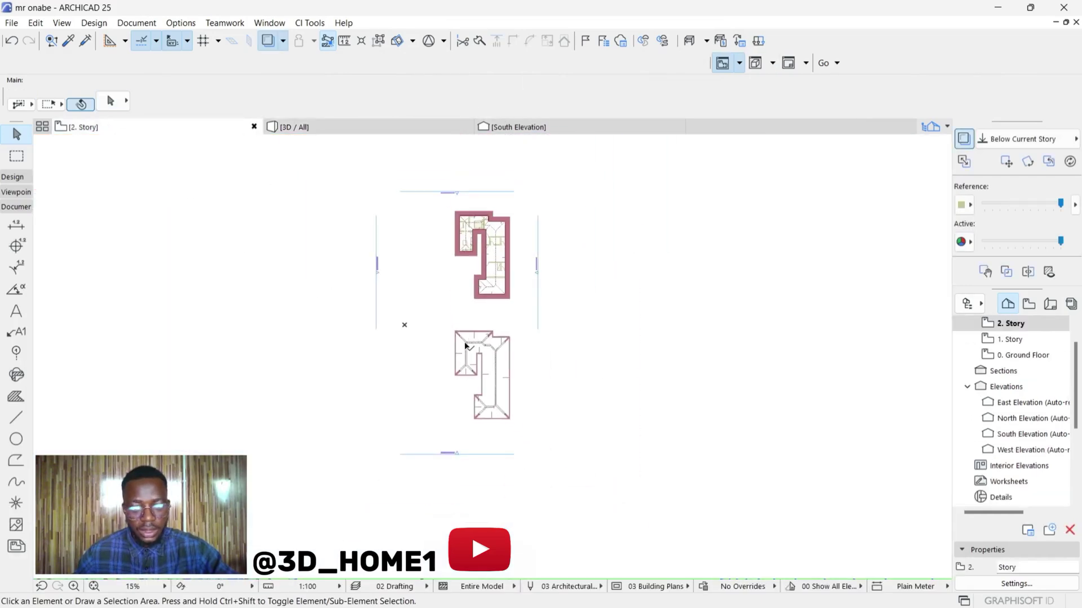
pyautogui.scroll(3, 466, 350)
pyautogui.click(420, 288)
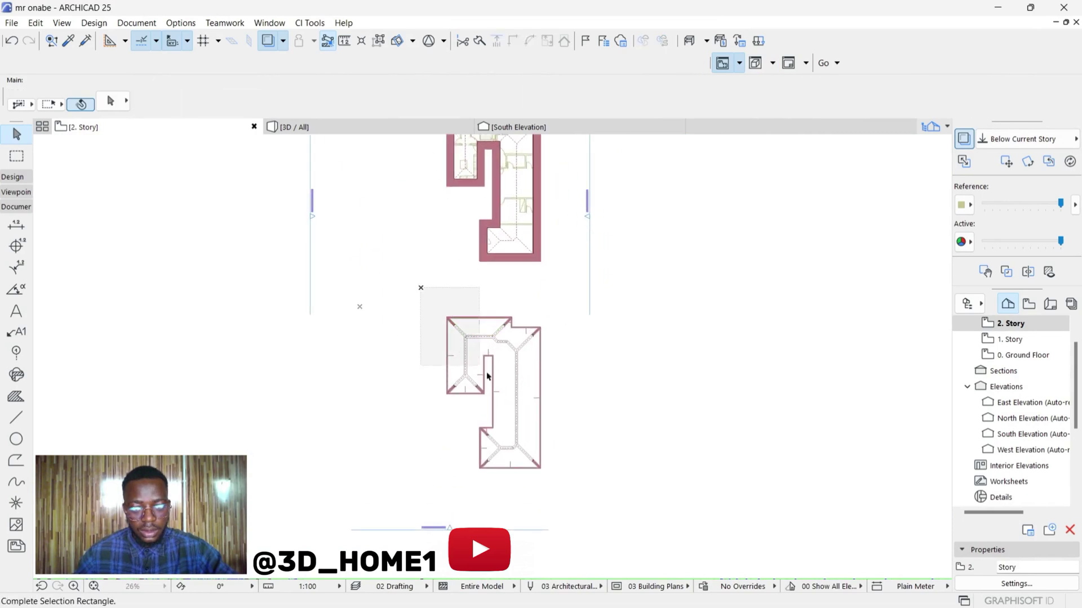
pyautogui.click(566, 490)
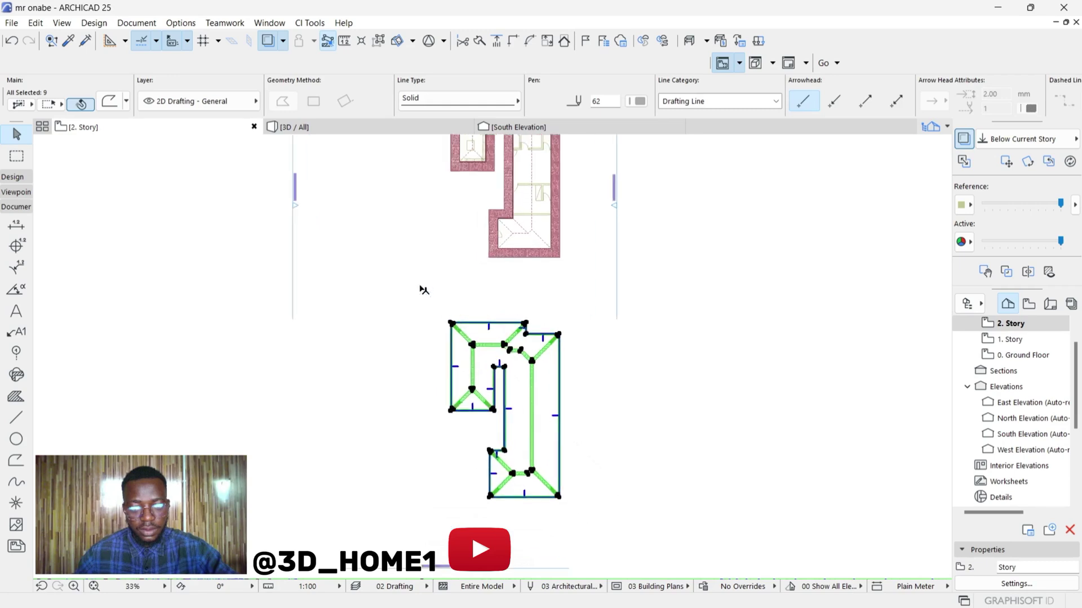
pyautogui.scroll(6, 448, 320)
pyautogui.scroll(4, 509, 324)
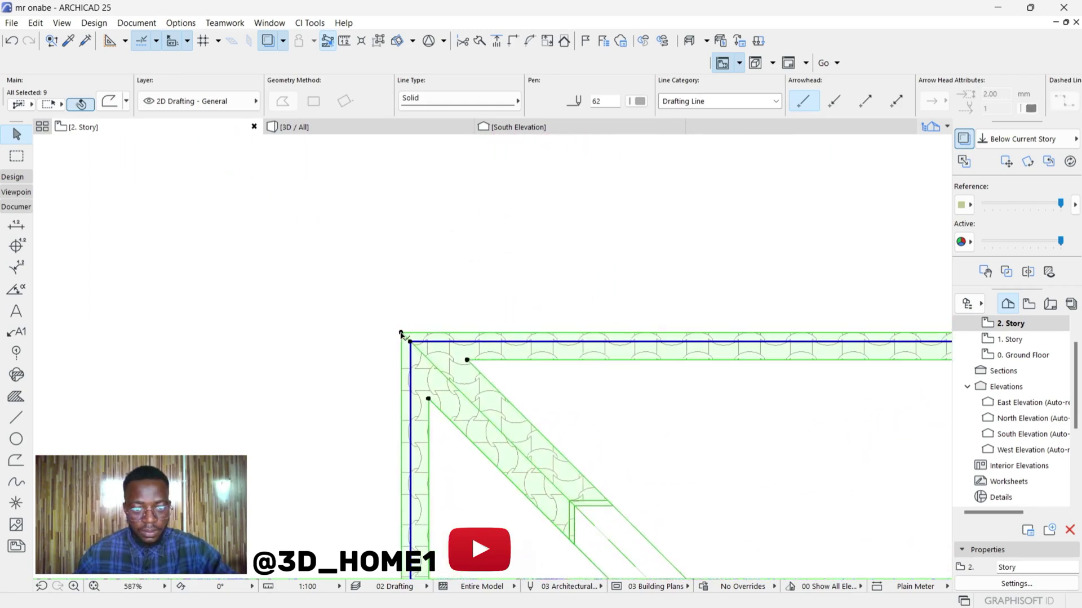
pyautogui.click(400, 334)
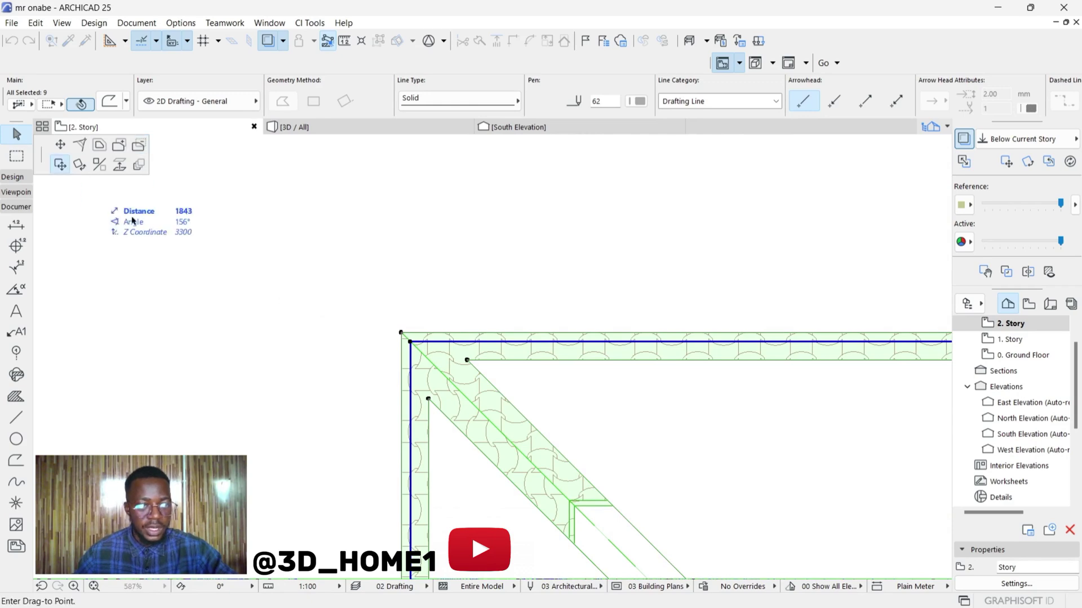
pyautogui.scroll(-10, 454, 256)
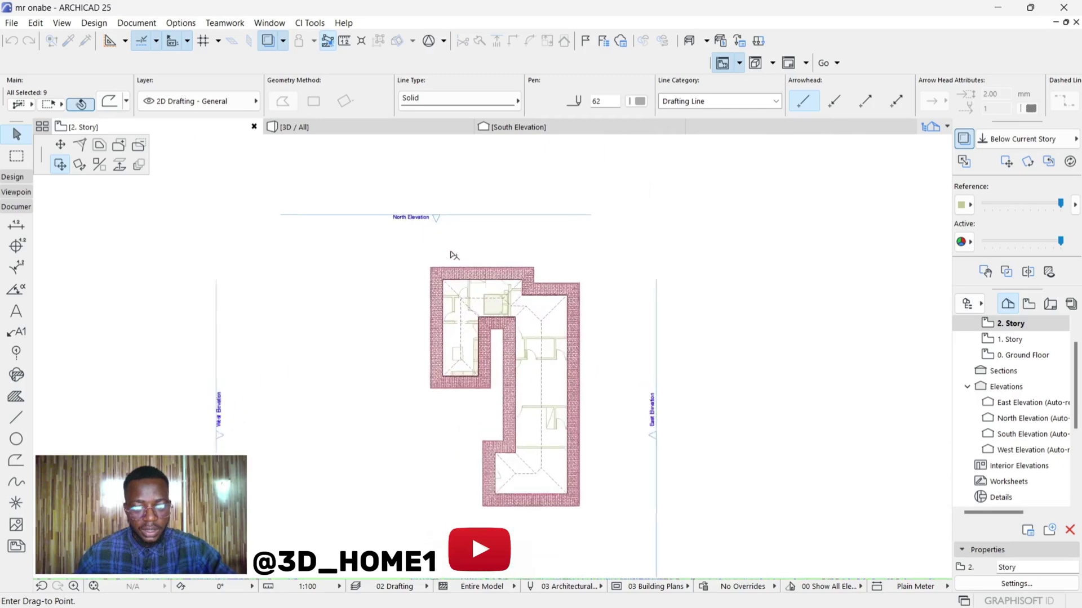
pyautogui.scroll(8, 458, 304)
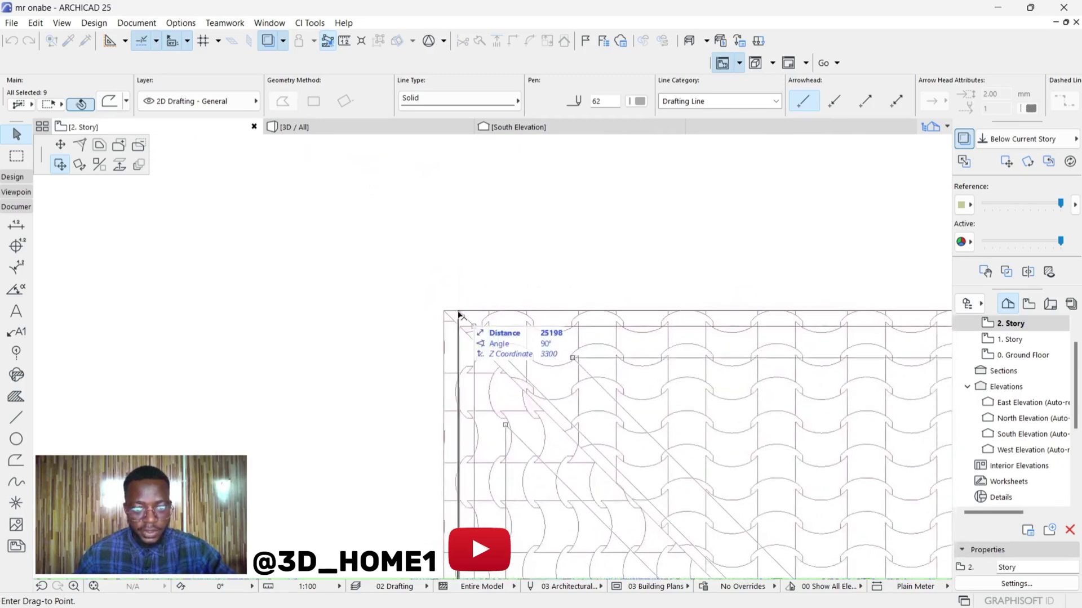
pyautogui.click(442, 313)
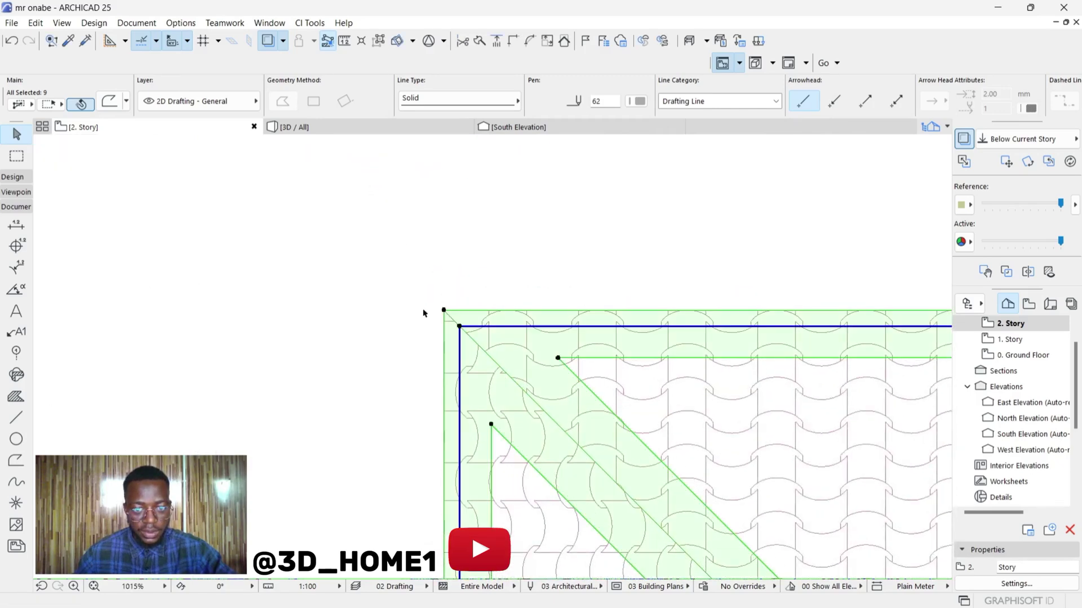
pyautogui.press('Escape')
# Examine the ridge and hip caps on the house roof in the 3D view, down to eye level
pyautogui.click(322, 127)
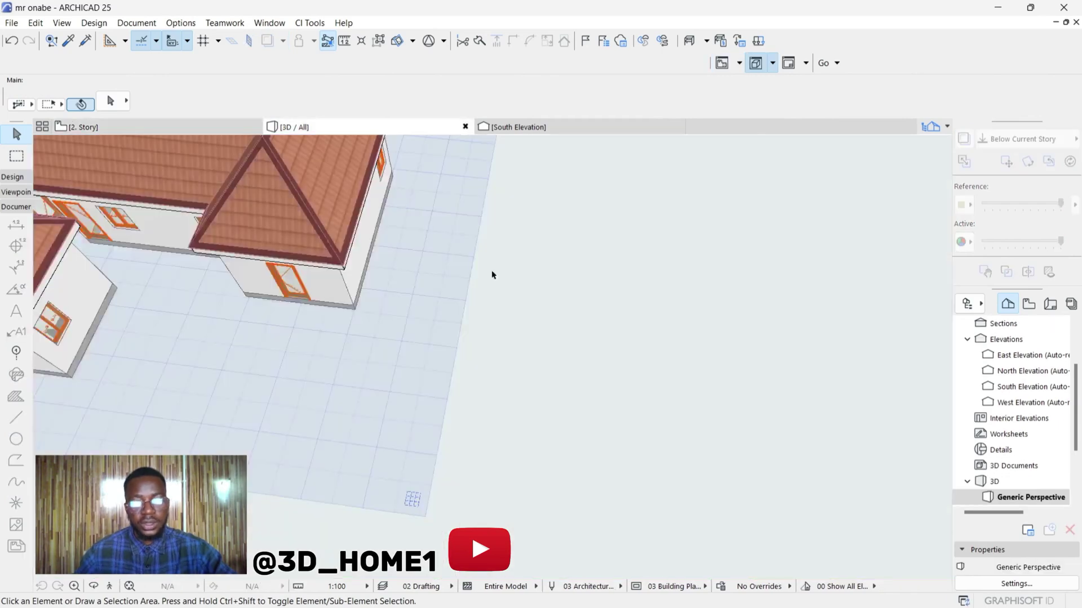
pyautogui.scroll(-3, 570, 383)
pyautogui.scroll(1, 260, 331)
pyautogui.keyDown('shift'); pyautogui.moveTo(260, 328); pyautogui.dragTo(419, 242, button='middle'); pyautogui.keyUp('shift')
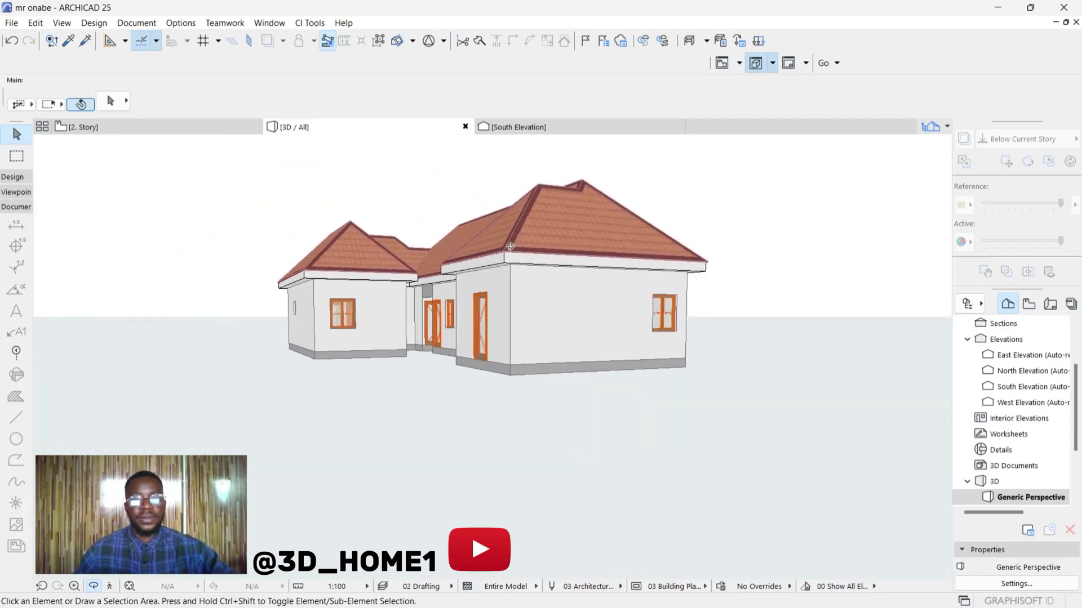
# Inspect the dark hip and eave borders up close at the triangular hip end, and the ridge caps across the whole roof from above
pyautogui.scroll(1, 510, 247)
pyautogui.keyDown('shift'); pyautogui.moveTo(510, 246); pyautogui.dragTo(770, 250, button='middle'); pyautogui.keyUp('shift')
pyautogui.scroll(6, 478, 198)
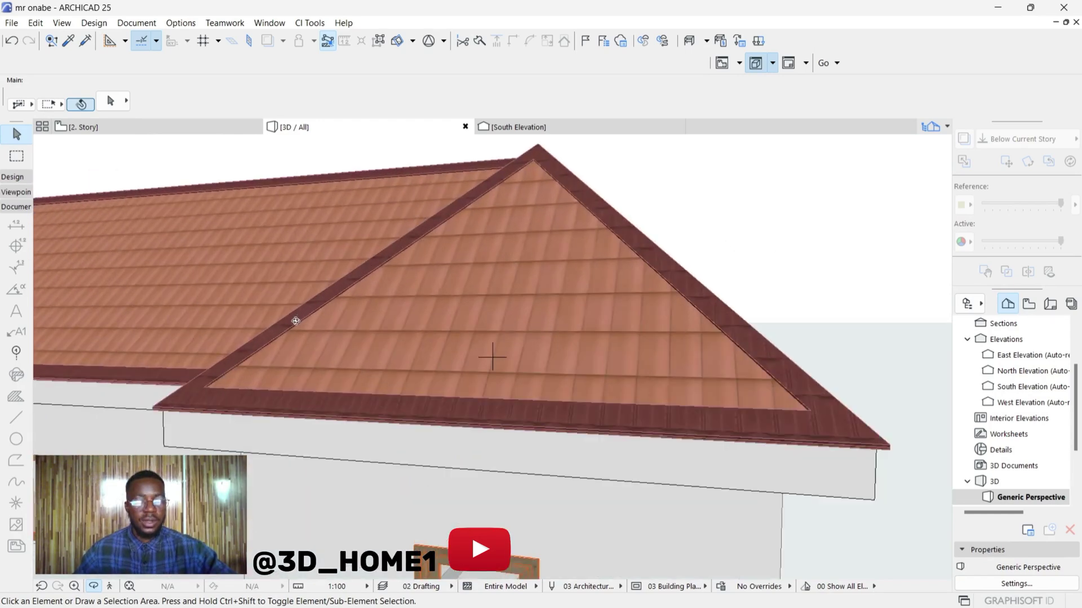
pyautogui.scroll(3, 295, 321)
pyautogui.scroll(-4, 270, 338)
pyautogui.scroll(1, 285, 333)
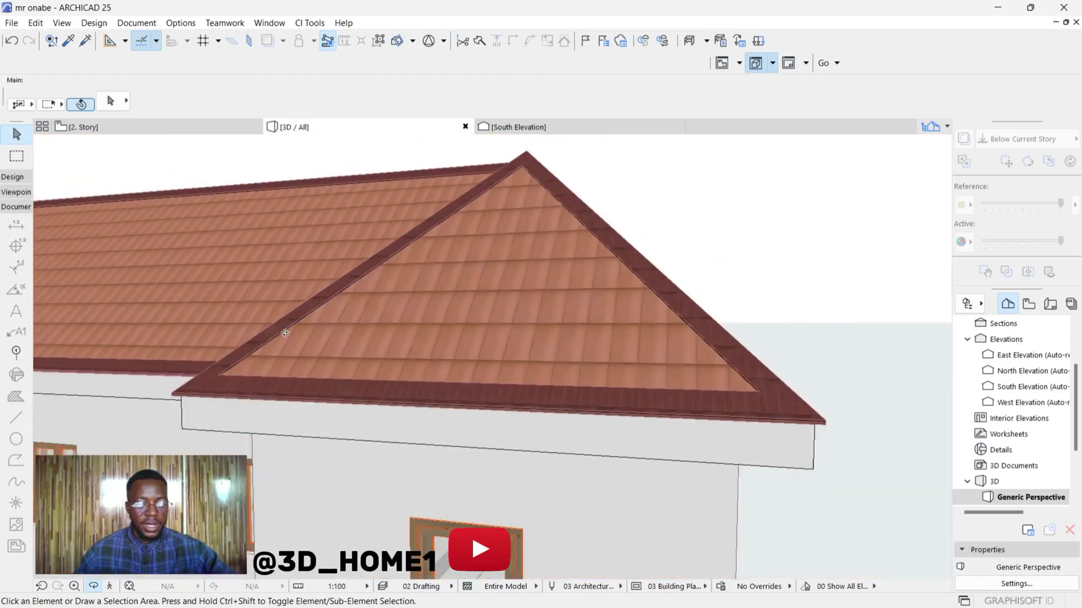
pyautogui.scroll(3, 285, 333)
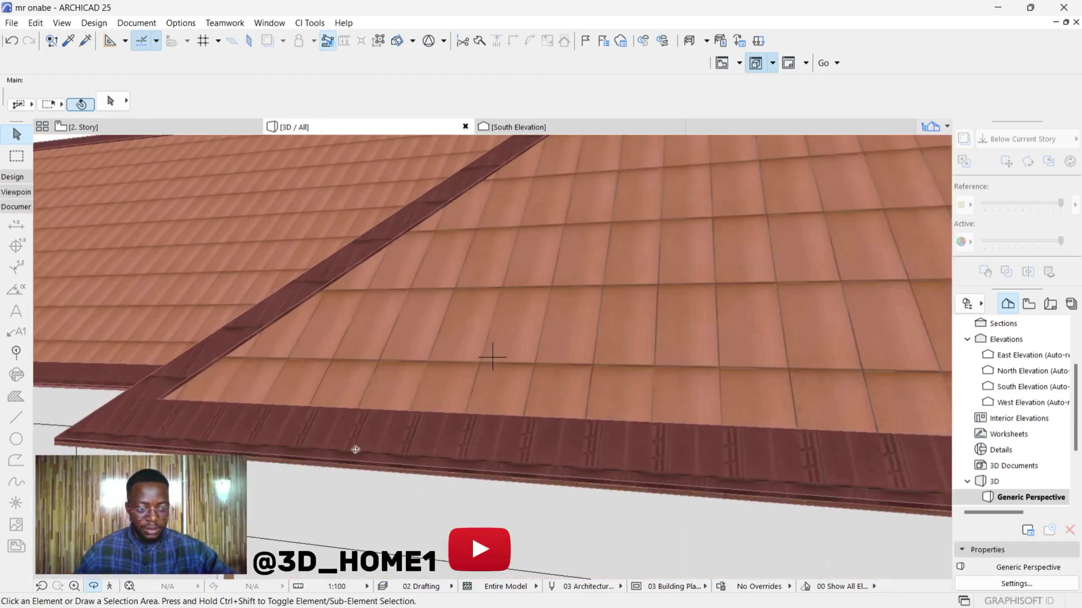
pyautogui.scroll(-8, 269, 425)
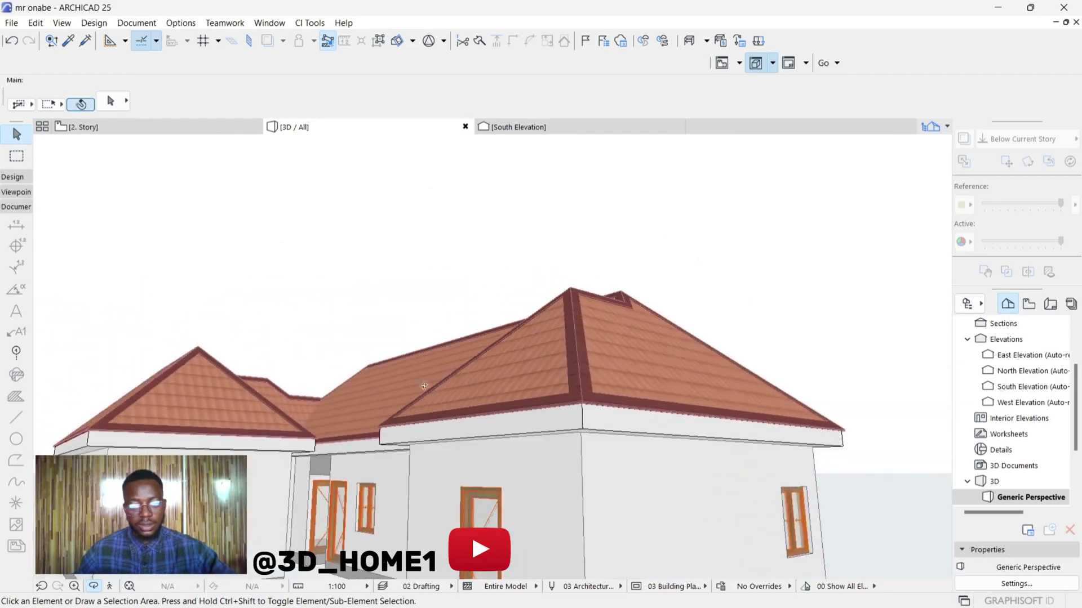
pyautogui.scroll(-3, 657, 351)
pyautogui.keyDown('shift'); pyautogui.moveTo(558, 333); pyautogui.dragTo(529, 452, button='middle'); pyautogui.keyUp('shift')
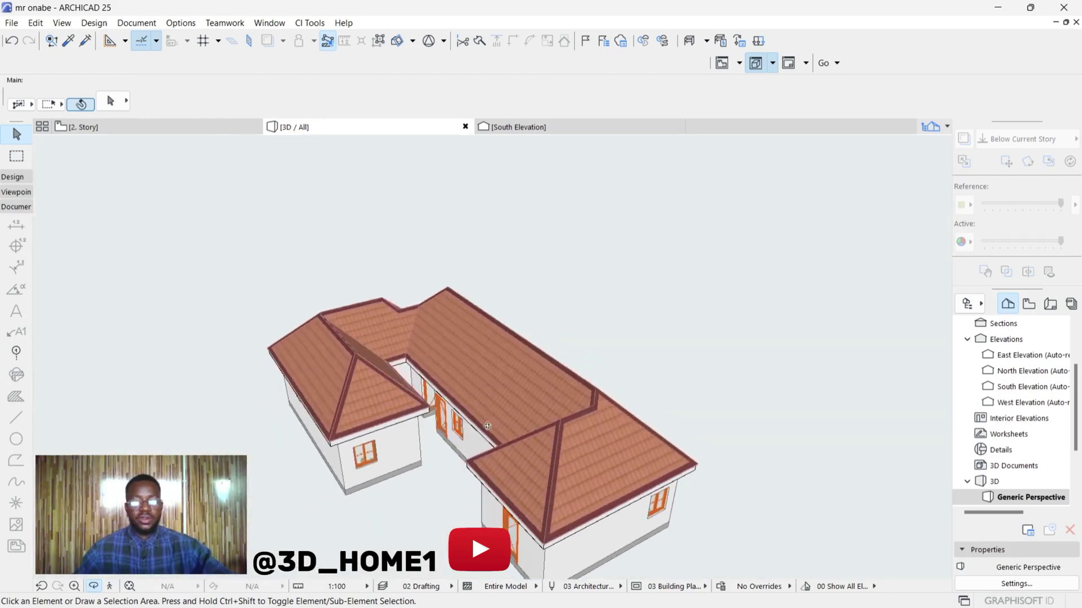
pyautogui.scroll(-2, 489, 316)
pyautogui.scroll(4, 401, 299)
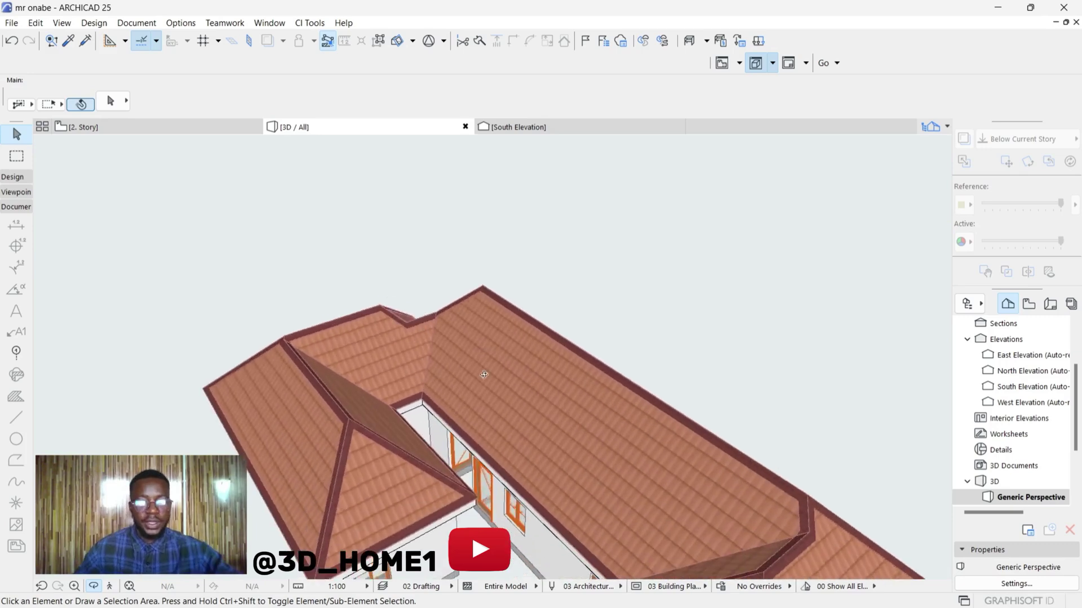